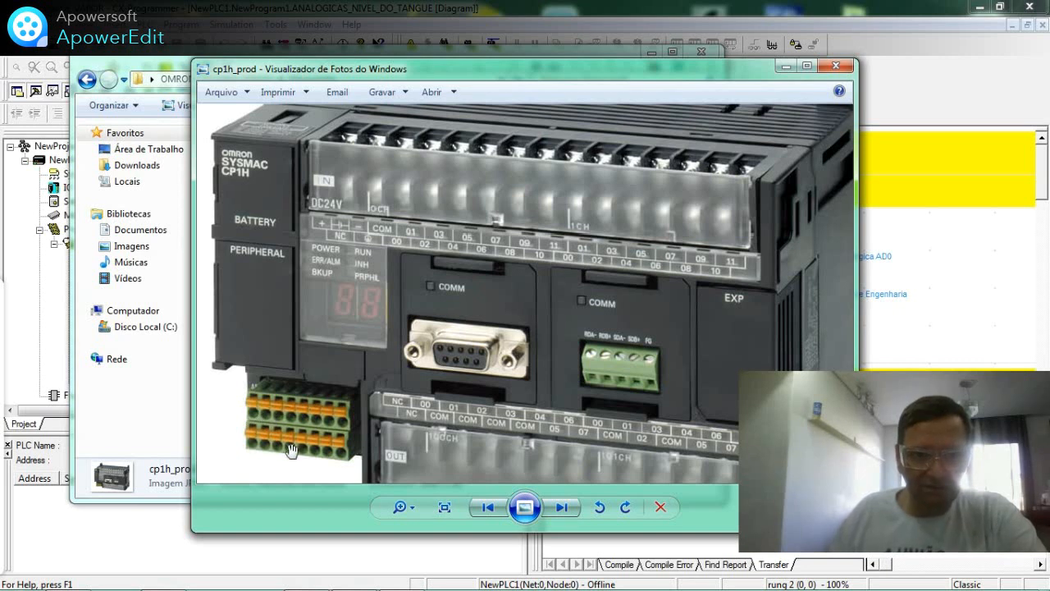
Compare the DK6 PT100/3 converter's wiring diagram in the browser with the cp1h_prod photo of the PLC's terminals
click(398, 578)
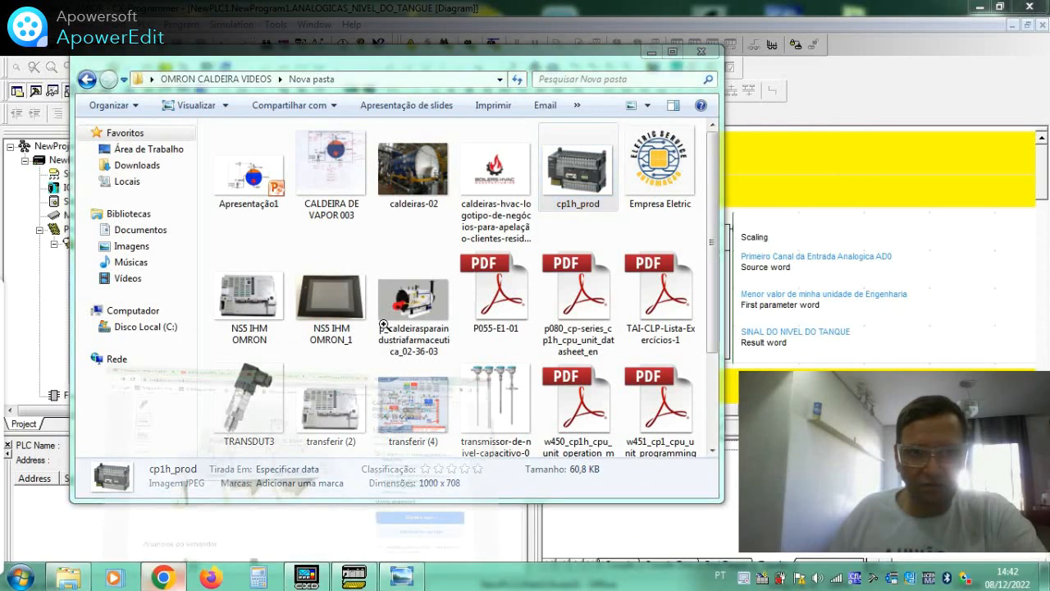
click(168, 577)
click(422, 237)
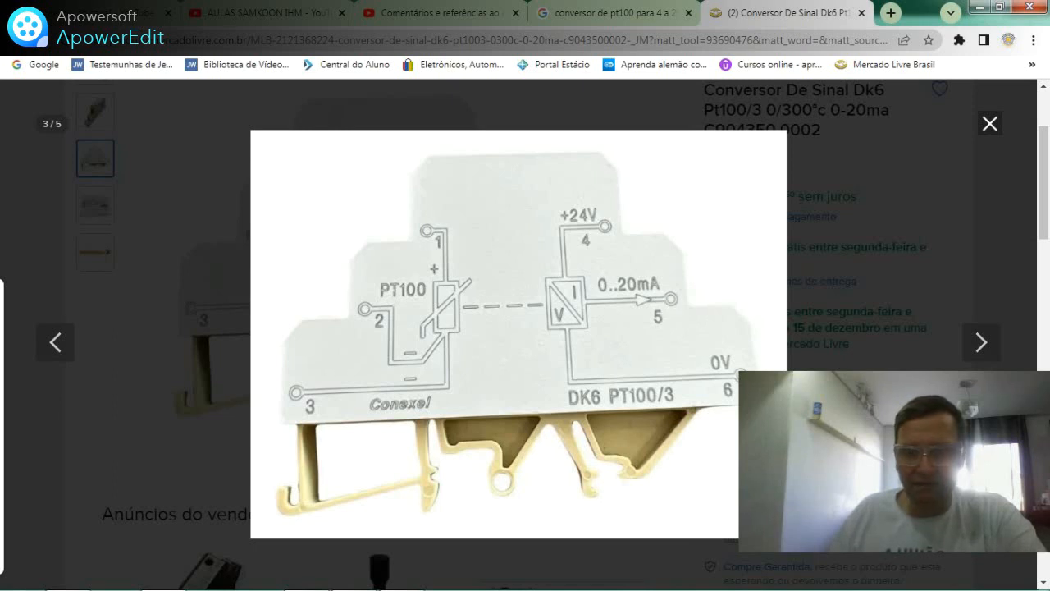
click(401, 574)
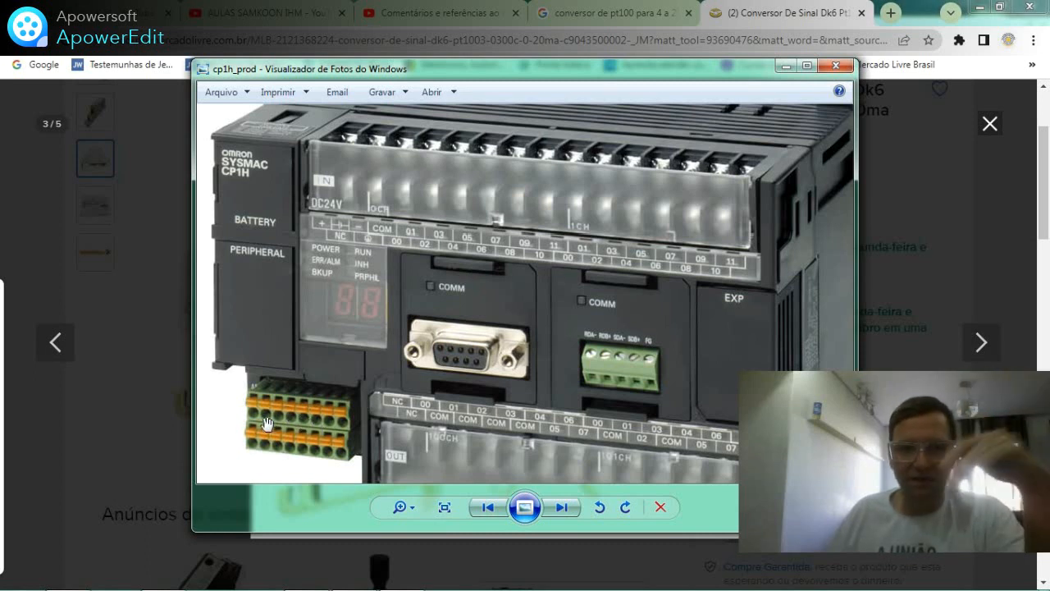
click(789, 67)
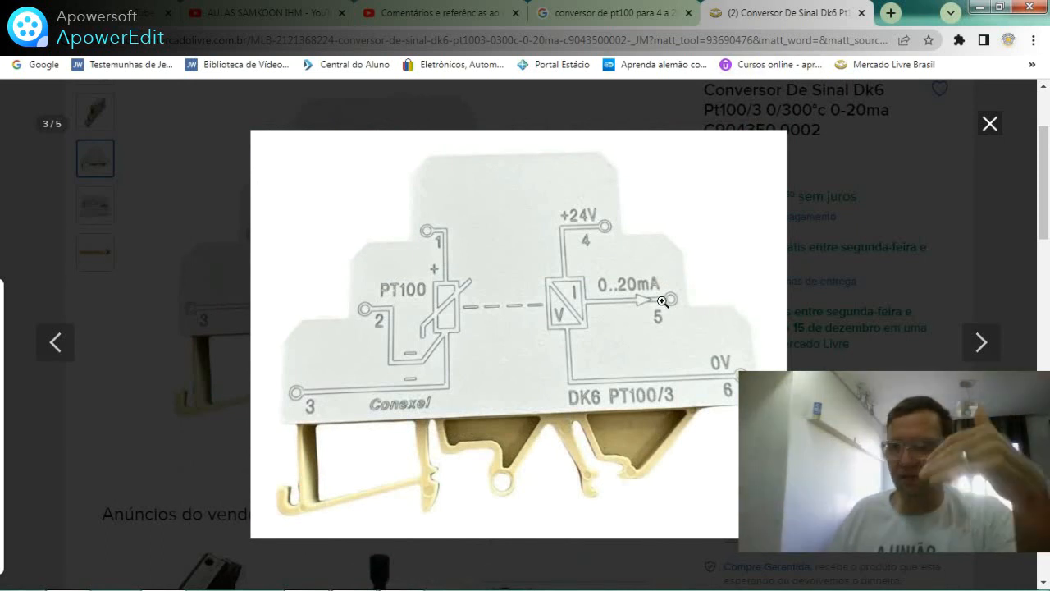
Close the enlarged converter image, minimize the picture folder window and close the DK6 converter listing in the browser
click(989, 123)
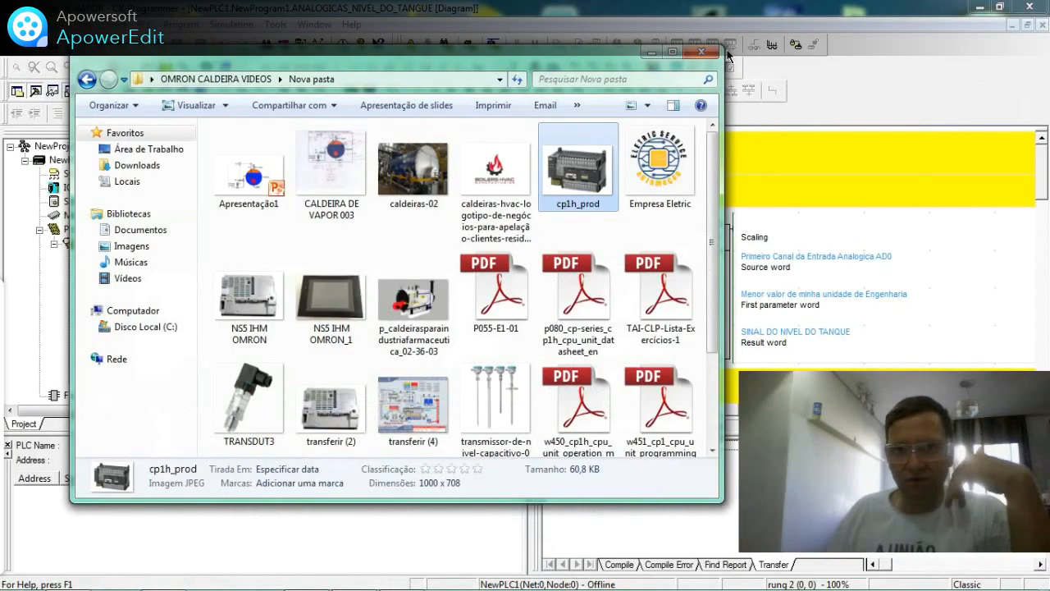
click(657, 53)
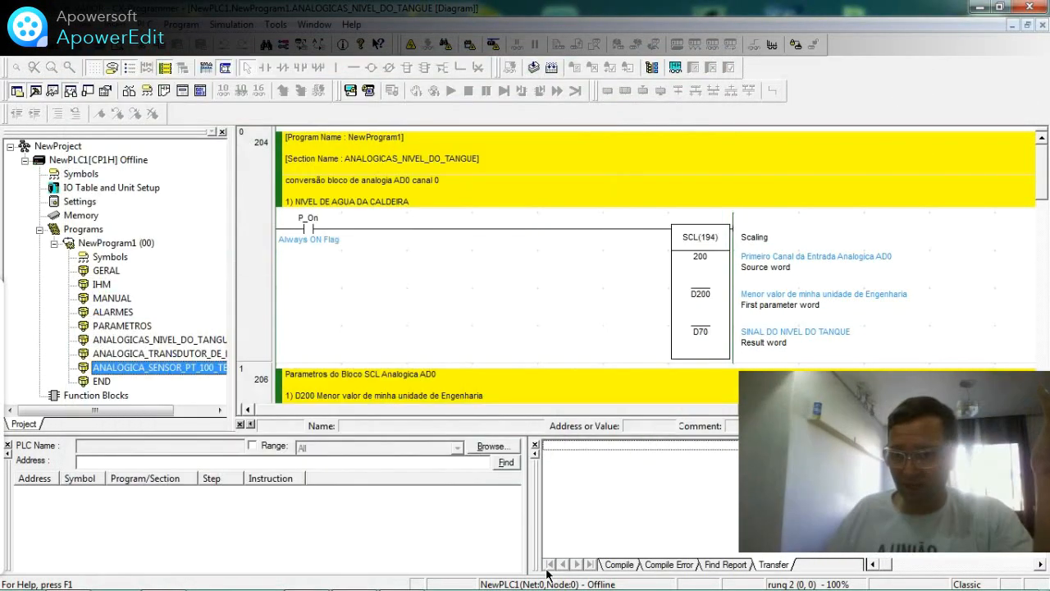
click(164, 575)
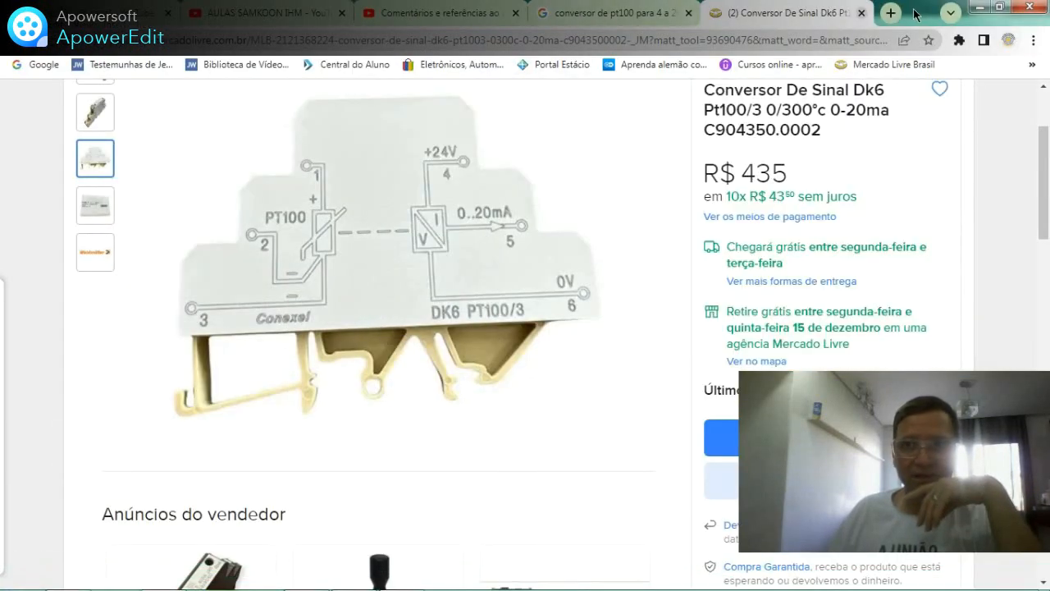
key(ctrl+w)
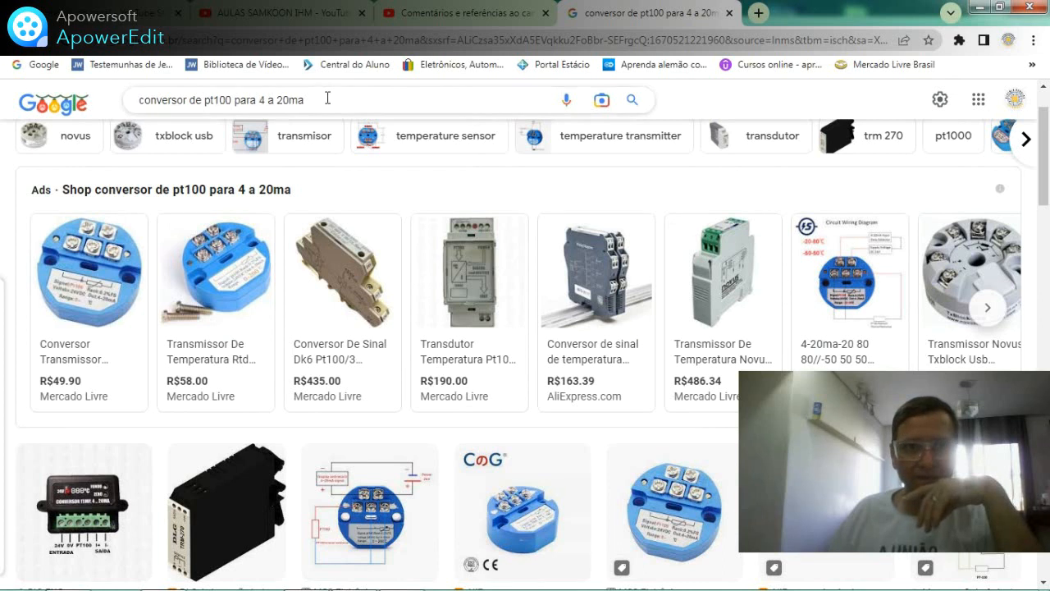
Search Google Images for "conversor de pt100 para 0 ´´a 10vcc"
click(327, 99)
key(BackSpace)
key(BackSpace)
key(BackSpace)
key(BackSpace)
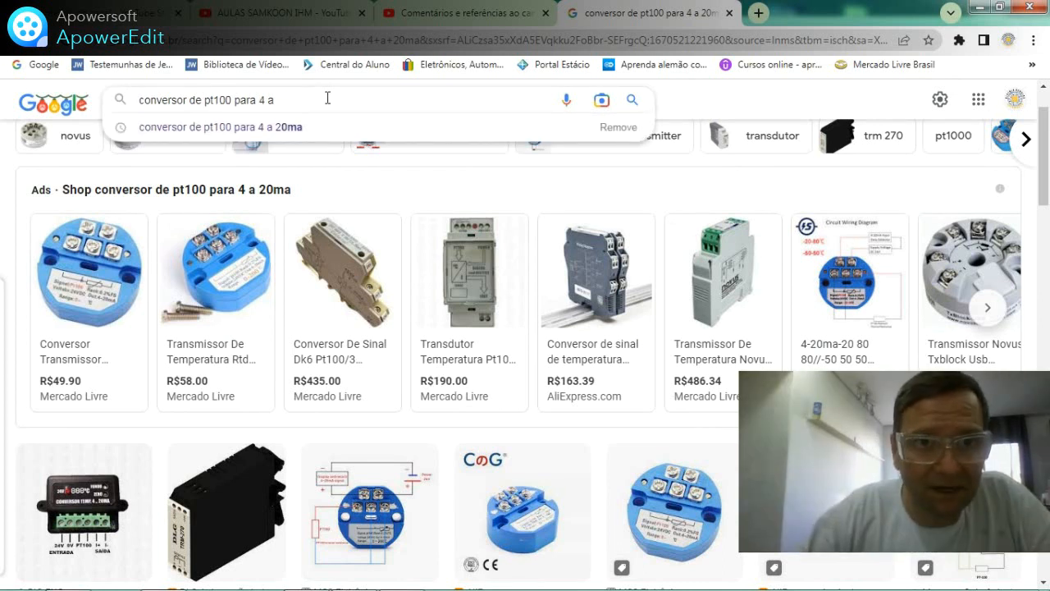
text(0 )
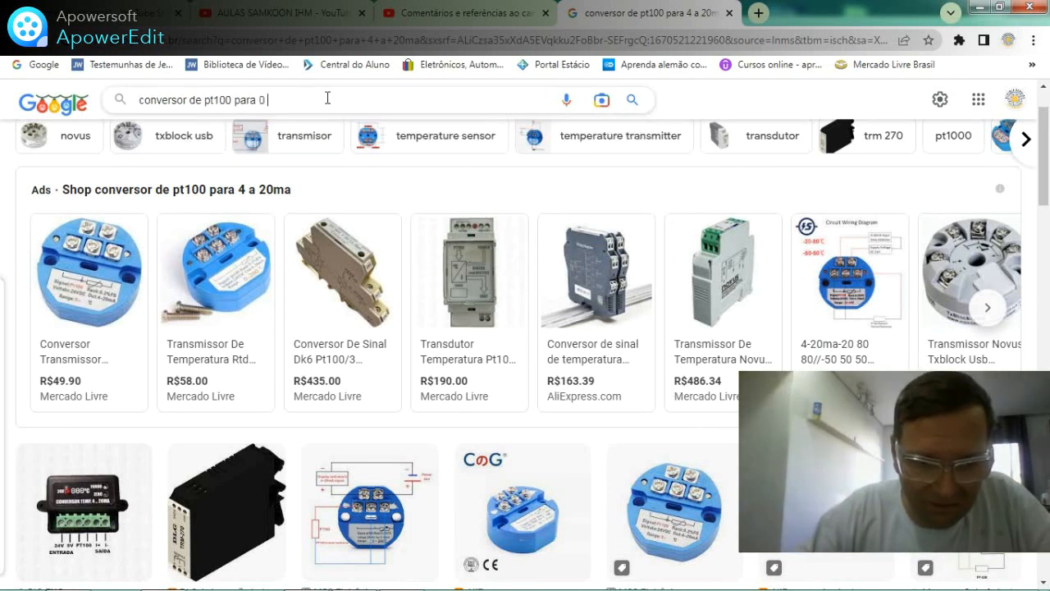
text(´´a 10vcc)
key(Return)
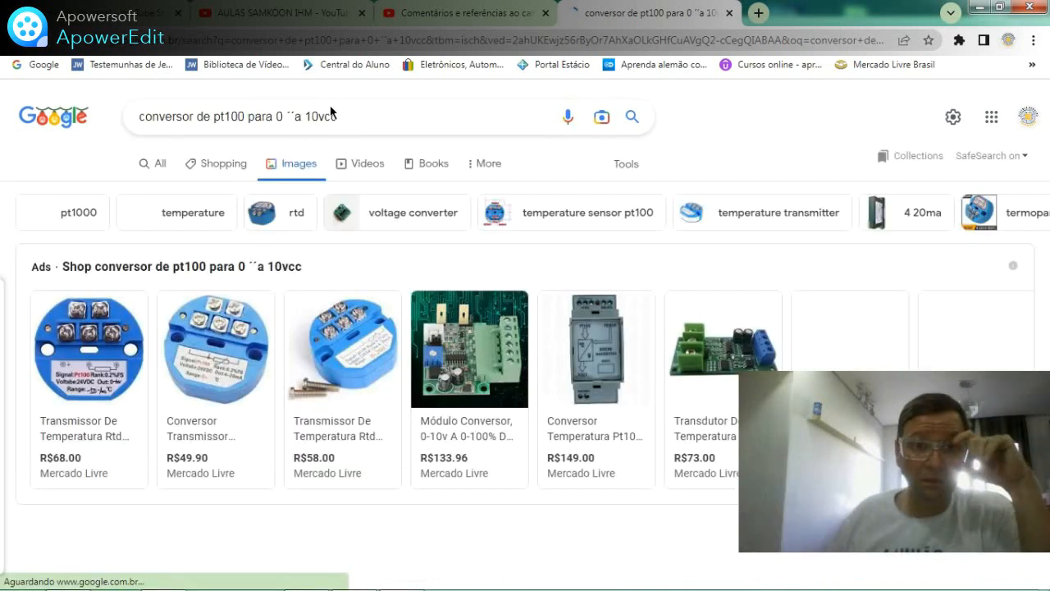
Open the Mercado Livre listing "Conversor Temperatura Pt100 Para 0 A 10v" from the image results and examine its wiring picture
scroll(537, 375, down, 5)
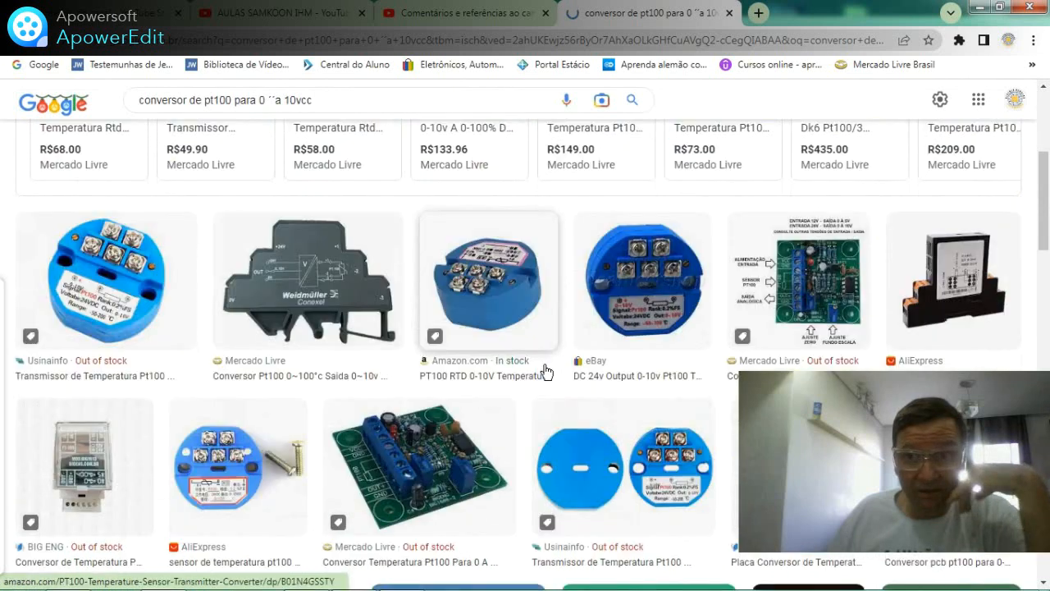
scroll(492, 402, down, 1)
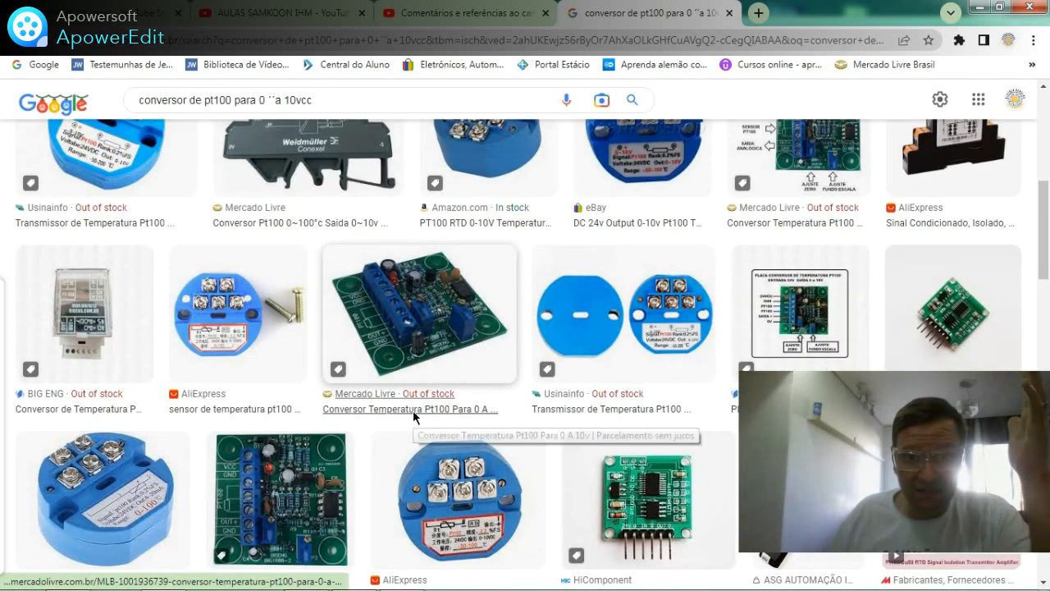
click(413, 417)
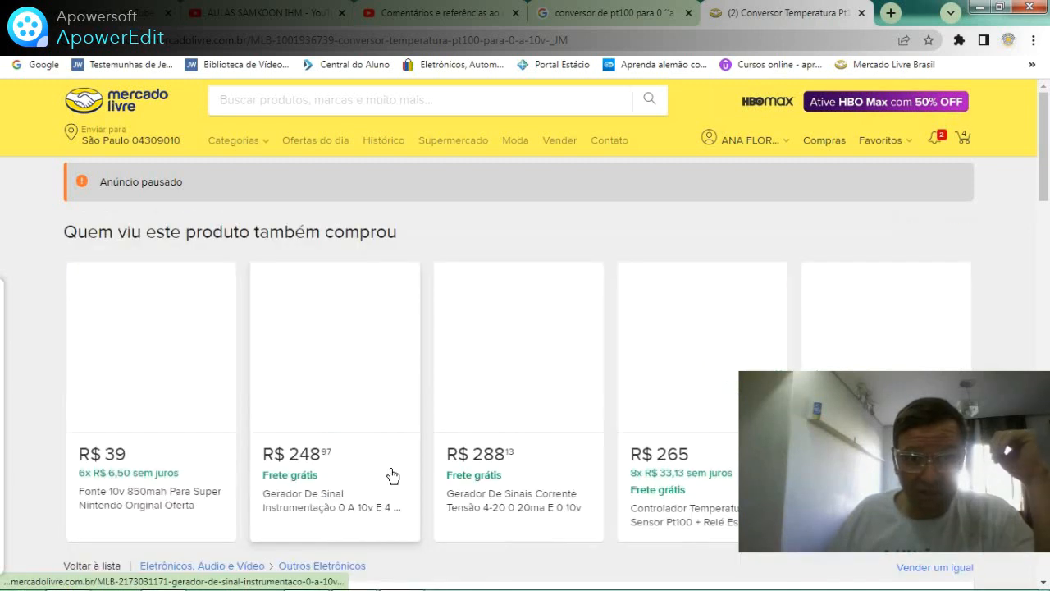
scroll(400, 393, down, 5)
scroll(400, 388, down, 2)
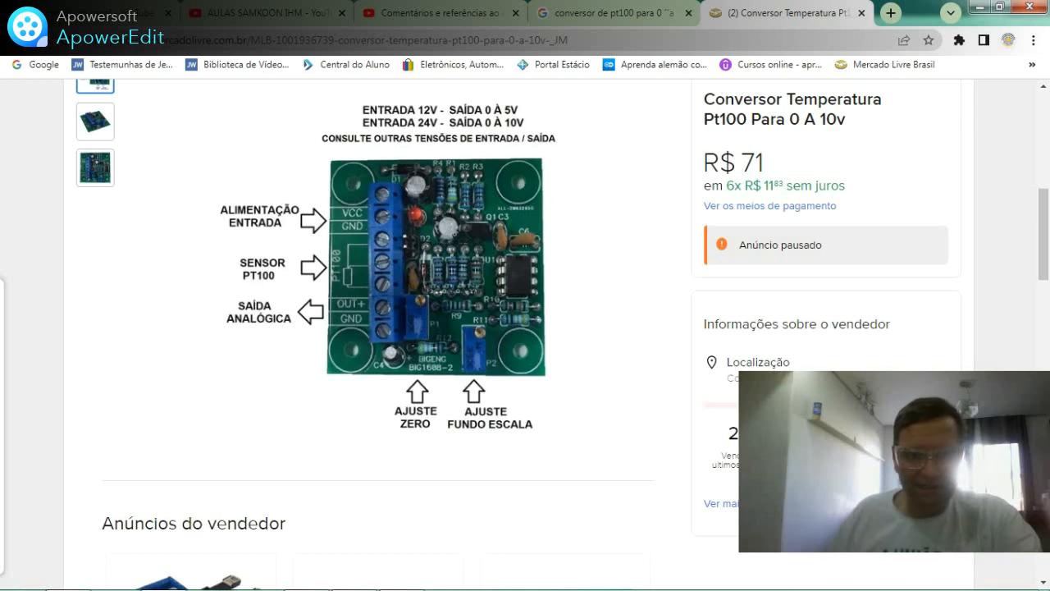
Examine the terminal blocks in the cp1h_prod photo again and minimize the photo window
click(433, 522)
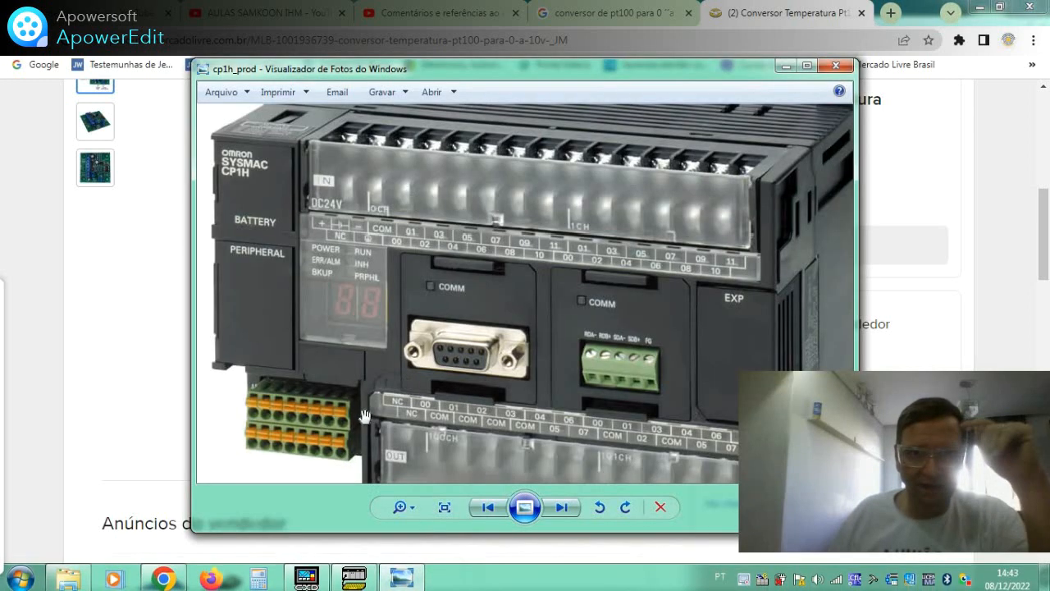
click(786, 63)
click(779, 64)
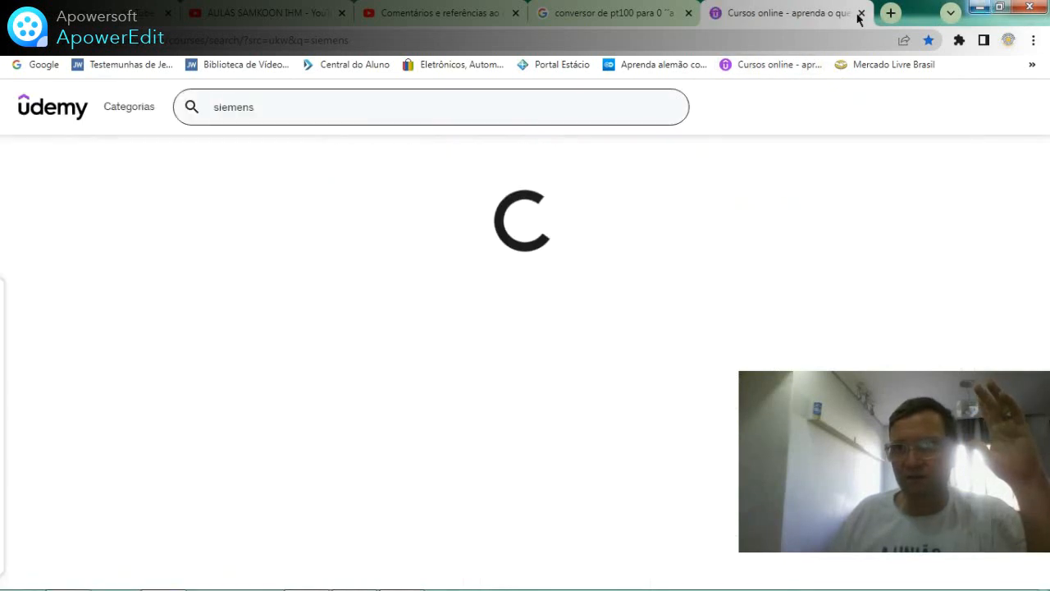
Close the Udemy page and minimize the browser to return to the PLC ladder program
click(860, 13)
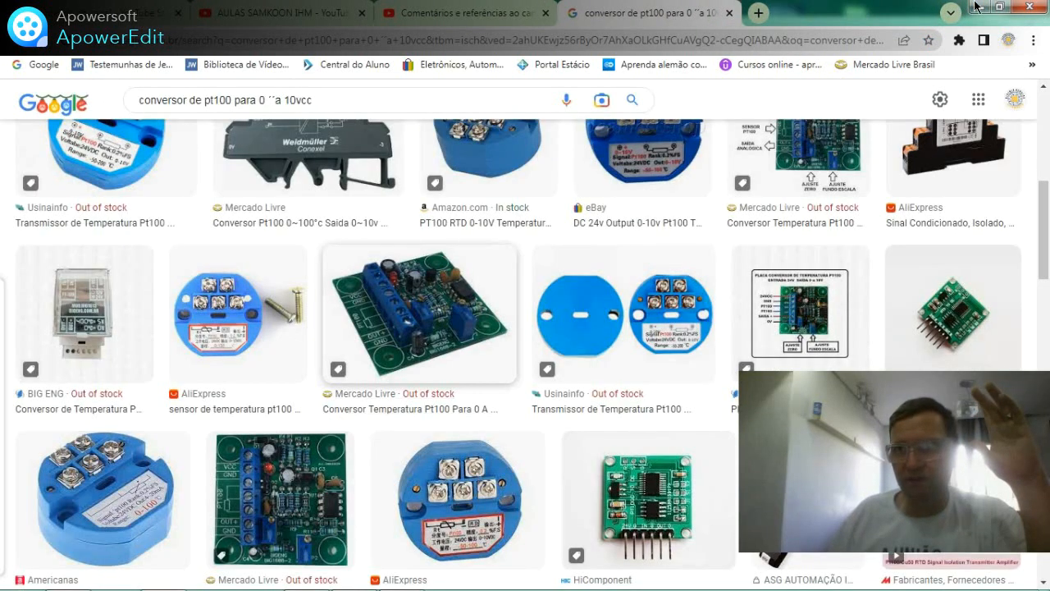
click(979, 7)
click(849, 64)
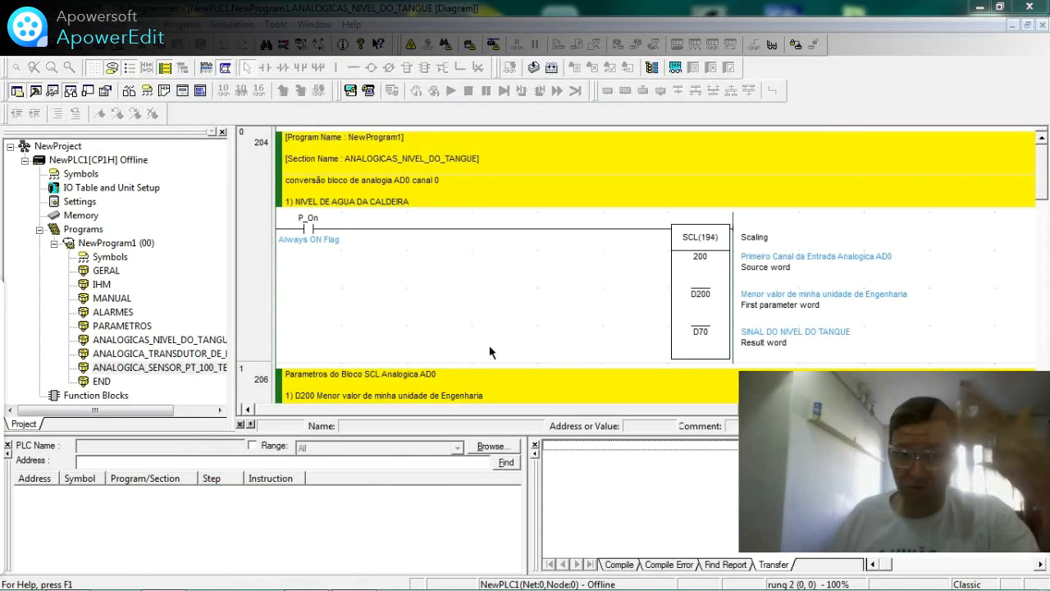
Switch to CX-Designer and place a label object below the title of the TELA PARAMETROS screen
click(486, 292)
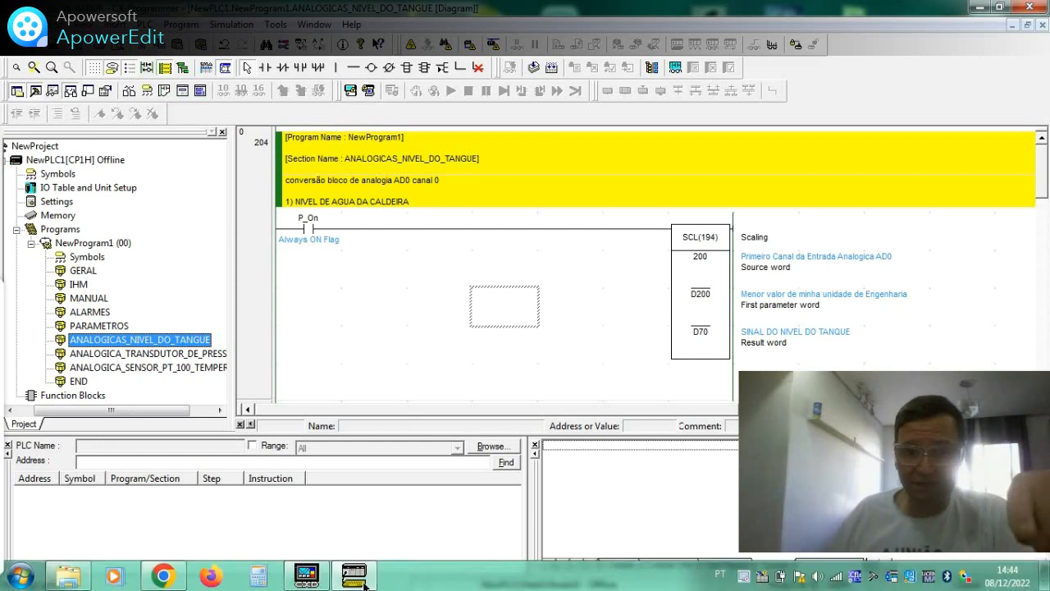
click(354, 575)
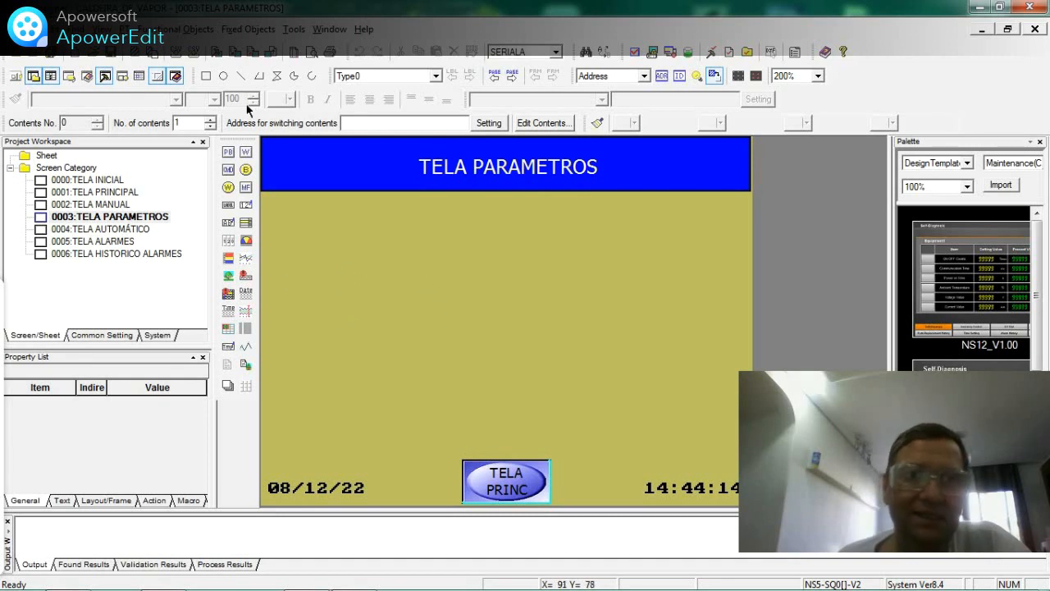
click(177, 29)
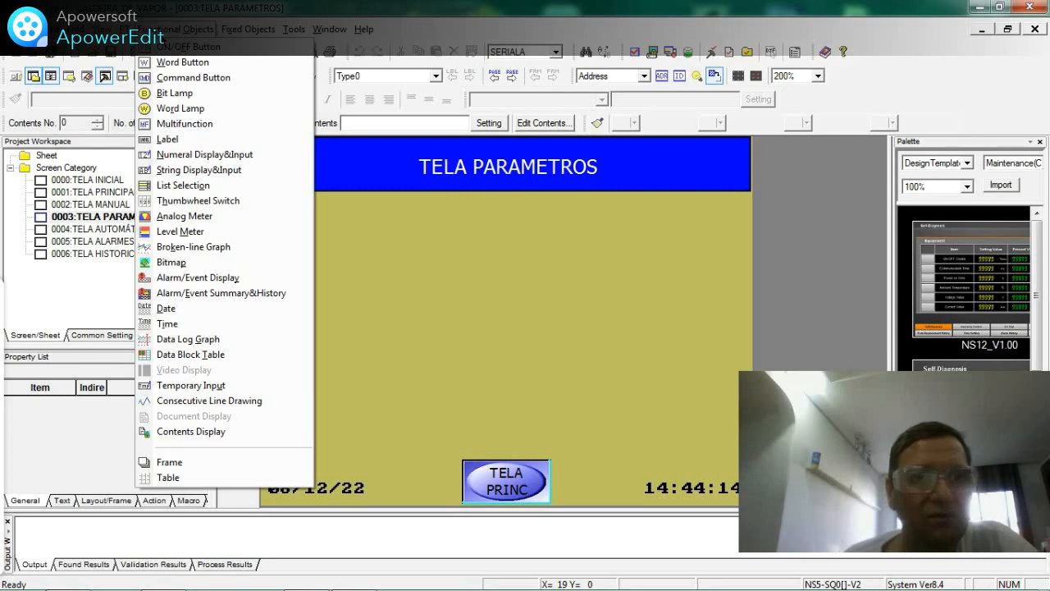
click(454, 285)
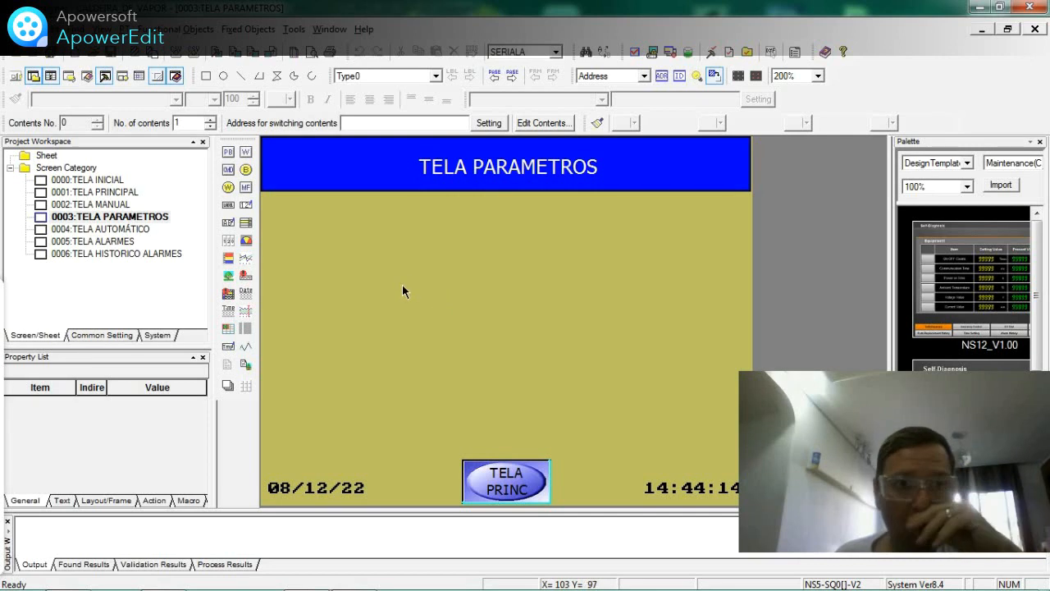
click(245, 204)
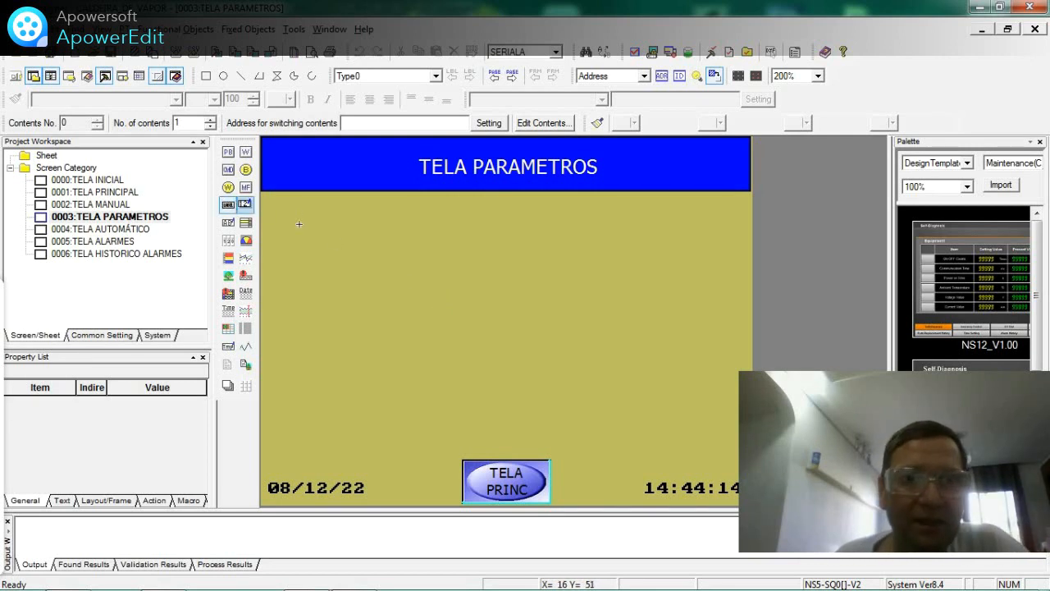
drag(298, 225, 425, 257)
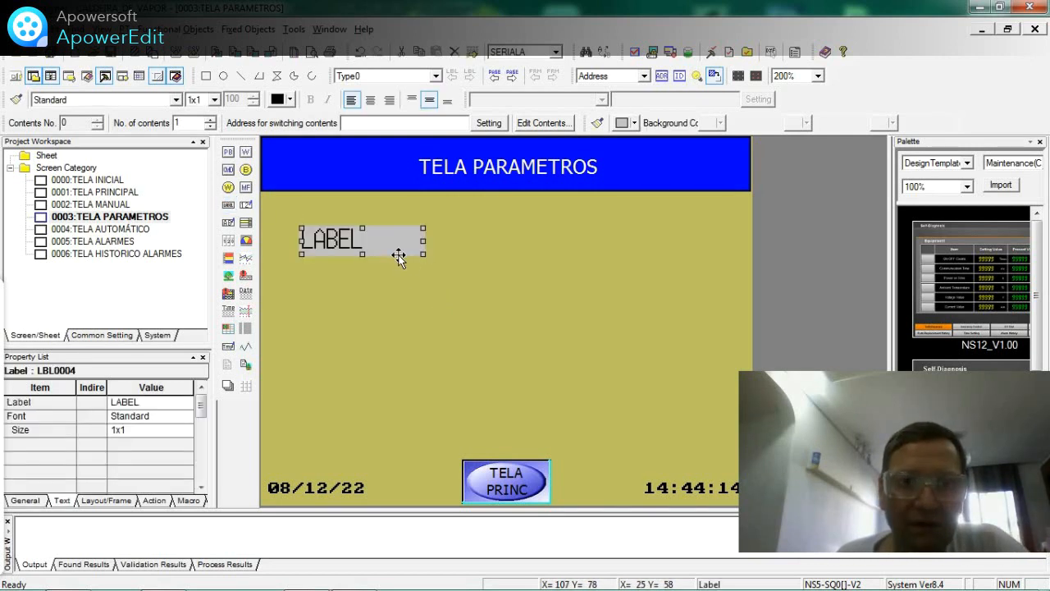
Set the new label's text to "Temperatura caldeira" on two lines and apply it
double_click(391, 255)
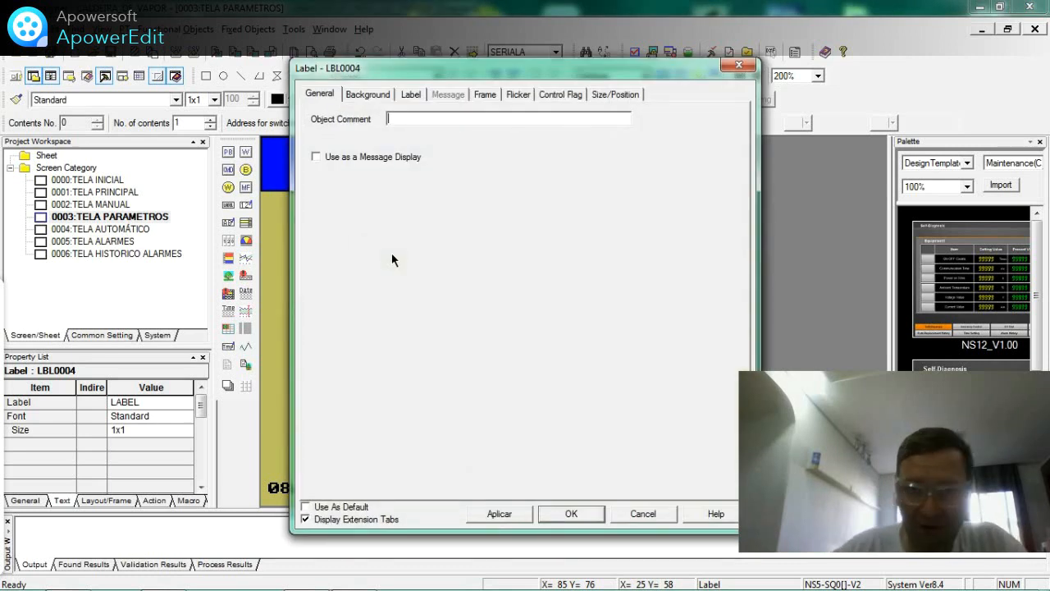
click(411, 95)
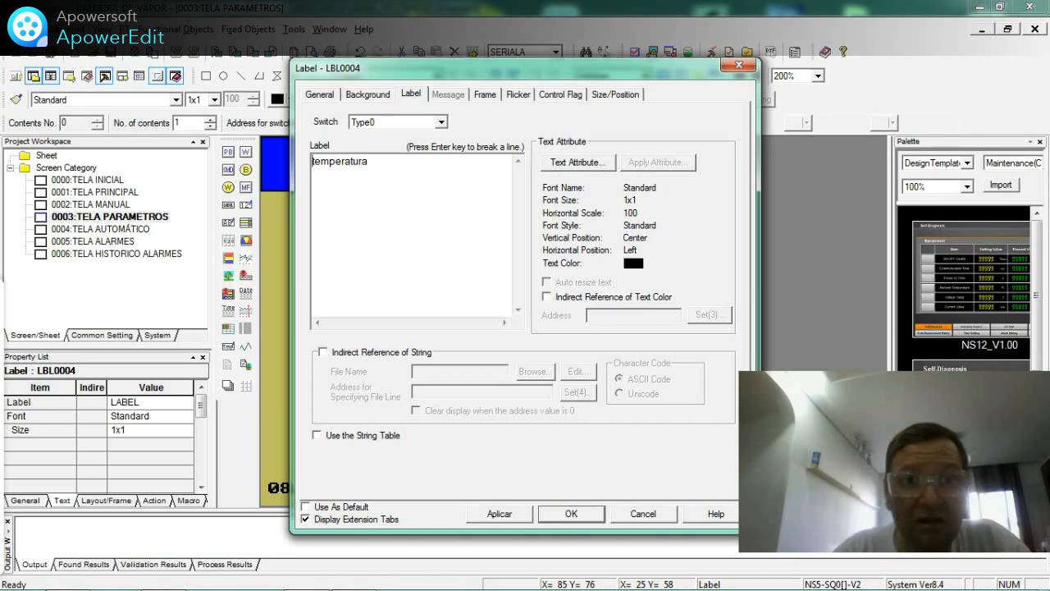
key(Delete)
text(T)
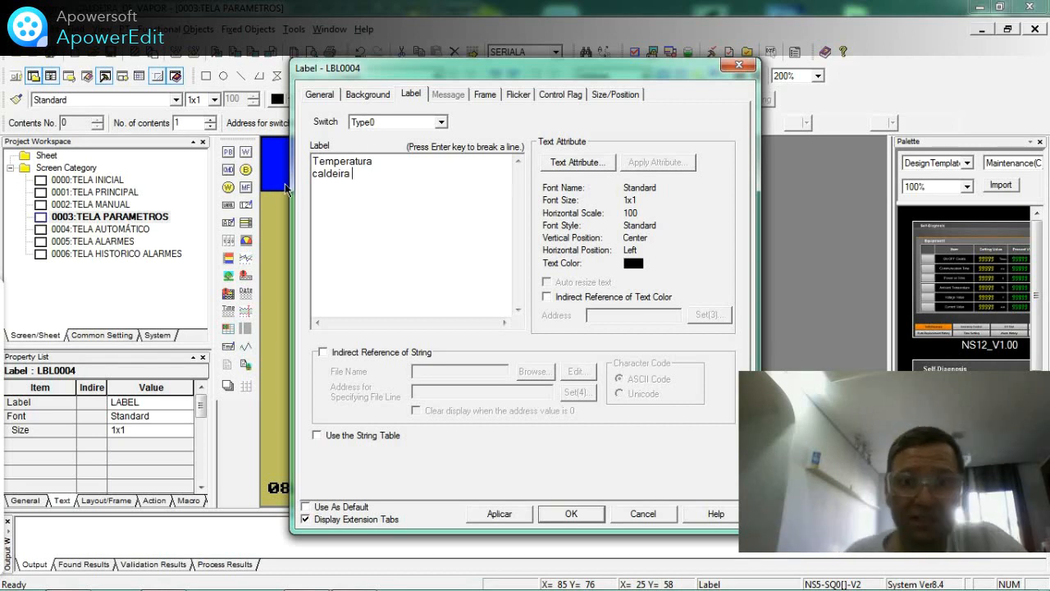
click(497, 515)
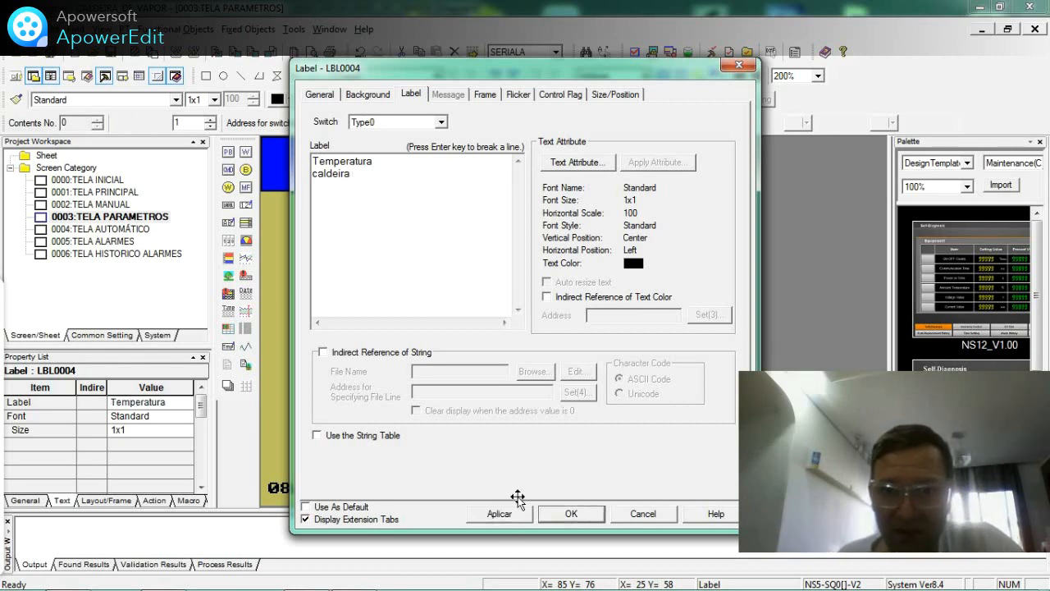
click(571, 513)
Change the label's background to the khaki colour that matches the screen background
double_click(359, 238)
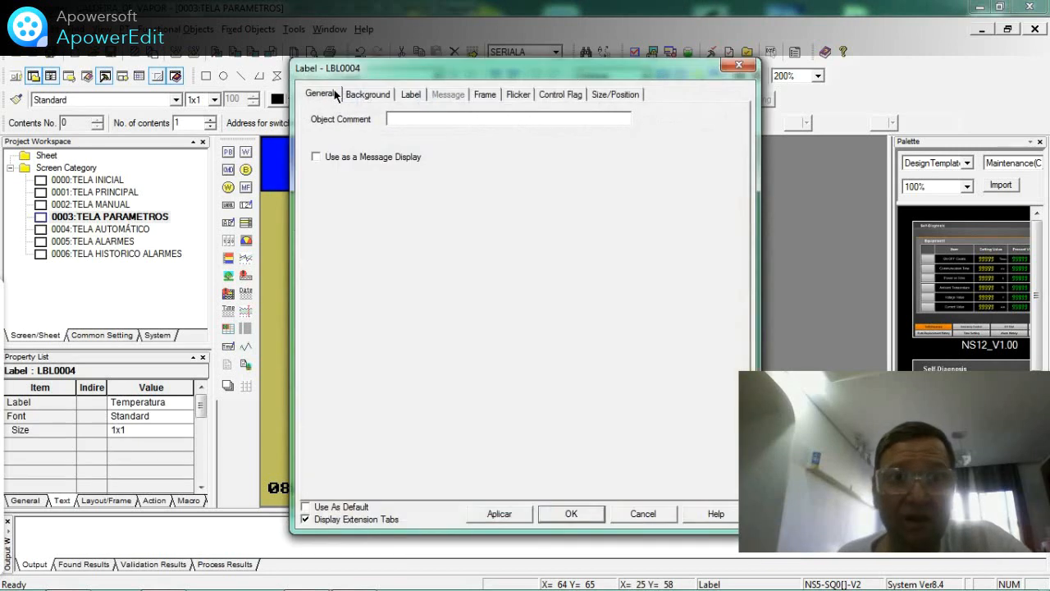
click(366, 95)
click(380, 141)
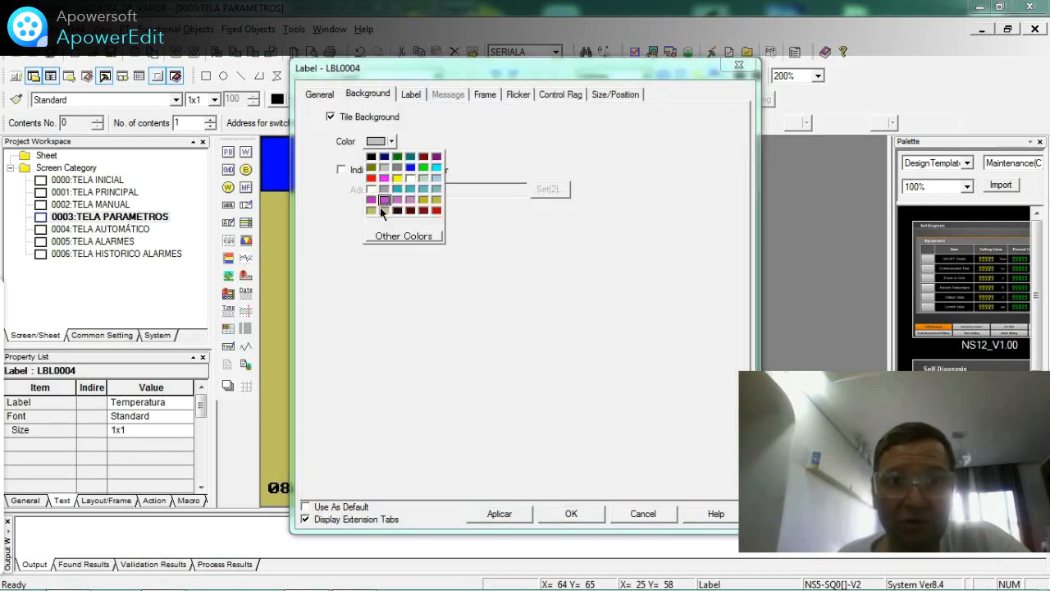
click(373, 211)
Format the "Temperatura caldeira" label text in Times New Roman, size 8, centred horizontally, and apply the changes
click(411, 95)
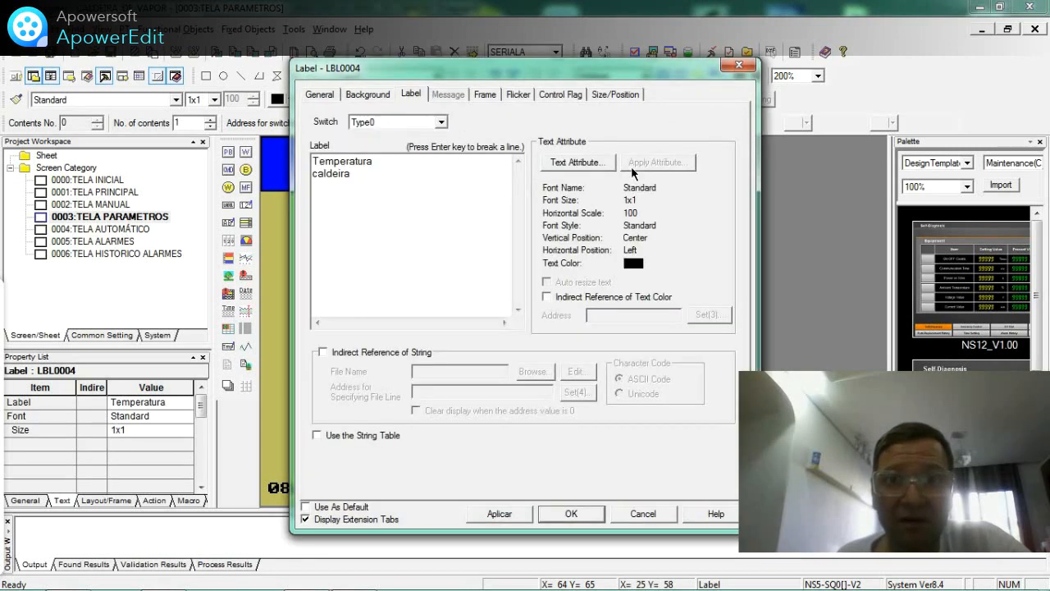
click(599, 160)
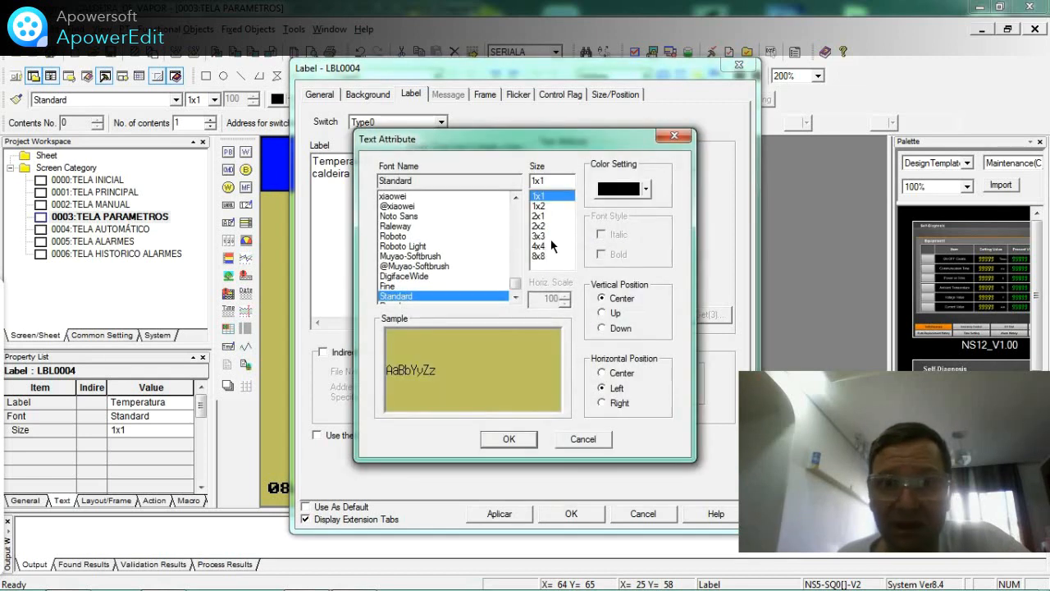
click(604, 373)
drag(516, 284, 521, 236)
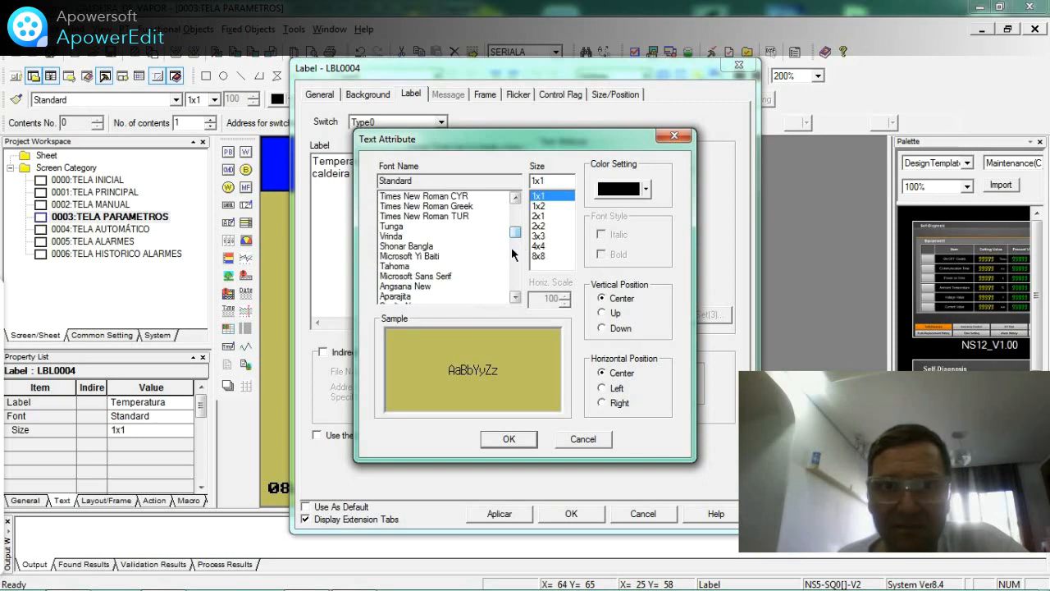
scroll(515, 207, up, 4)
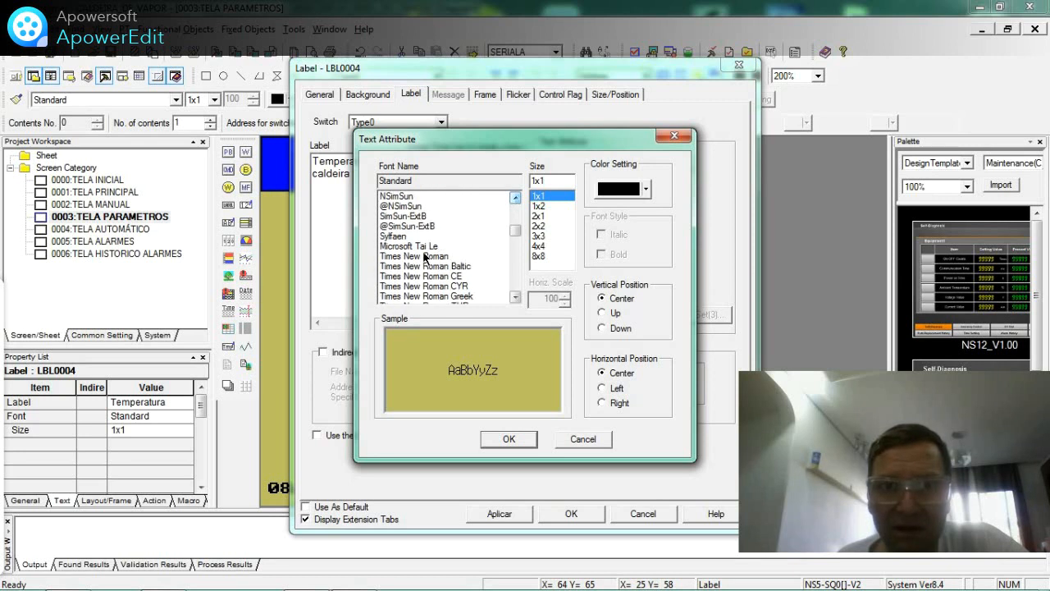
click(423, 256)
click(537, 197)
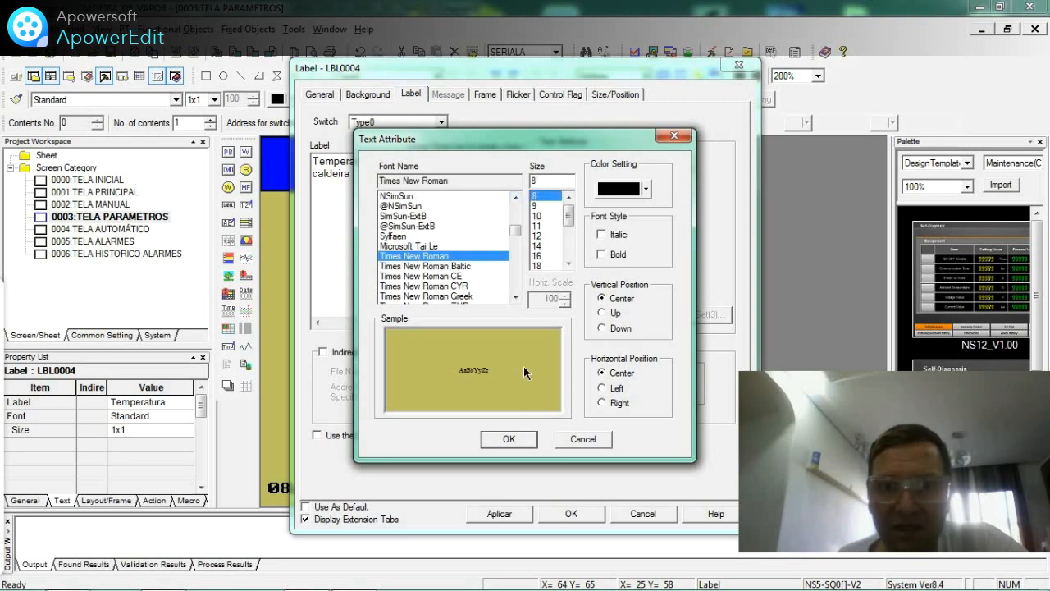
click(508, 438)
click(499, 514)
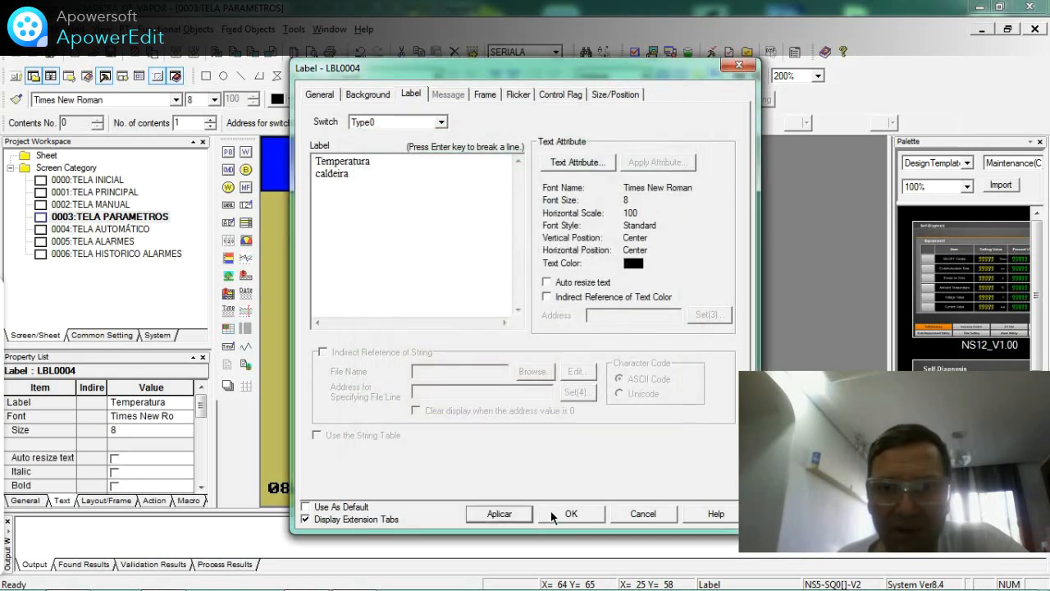
click(571, 514)
Narrow the "Temperatura caldeira" label to fit its text and move it up and left, closer to the title bar
click(387, 246)
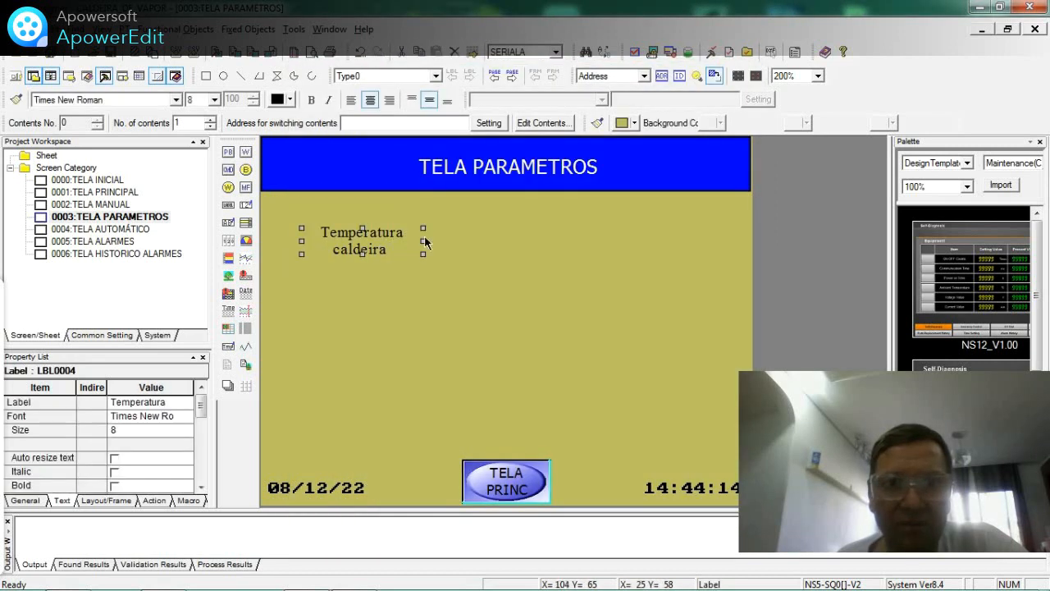
drag(416, 241, 391, 242)
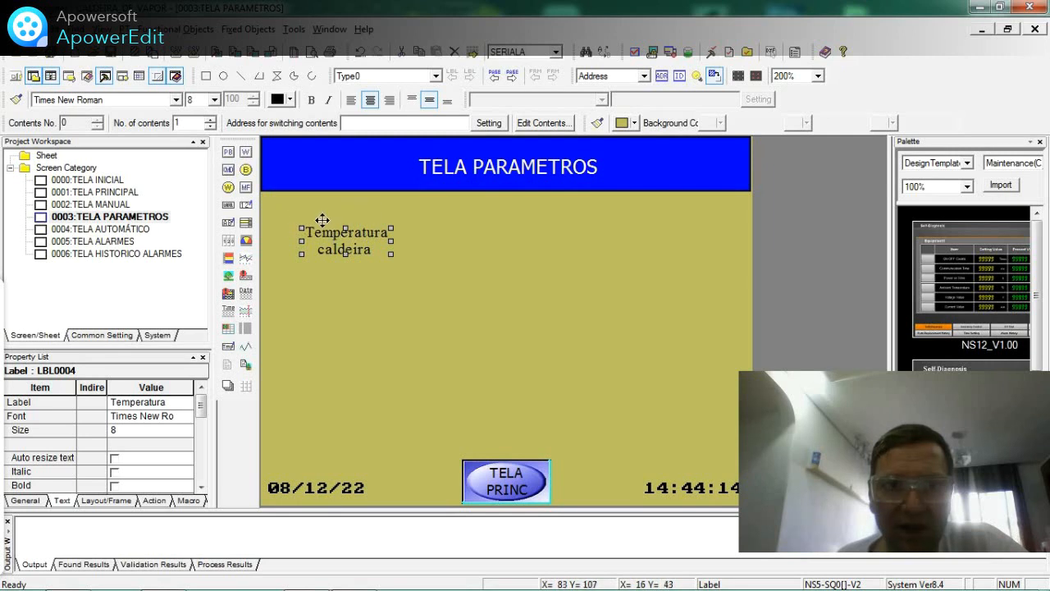
drag(328, 227, 311, 206)
Duplicate the "Temperatura caldeira" label twice and place the copies in a row to its right
click(351, 229)
key(ctrl+c)
key(ctrl+v)
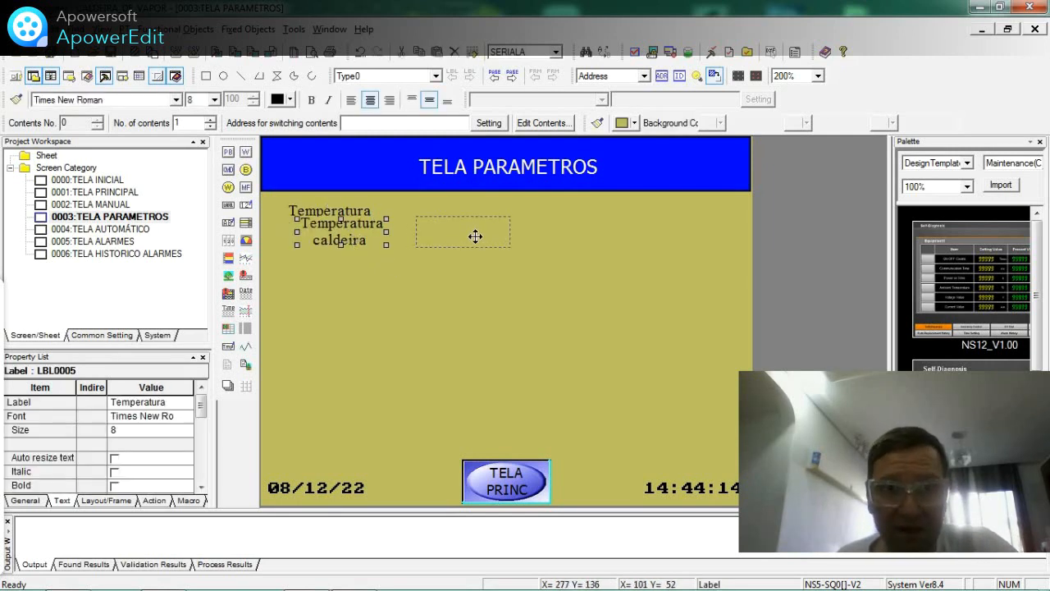
click(471, 234)
key(ctrl+v)
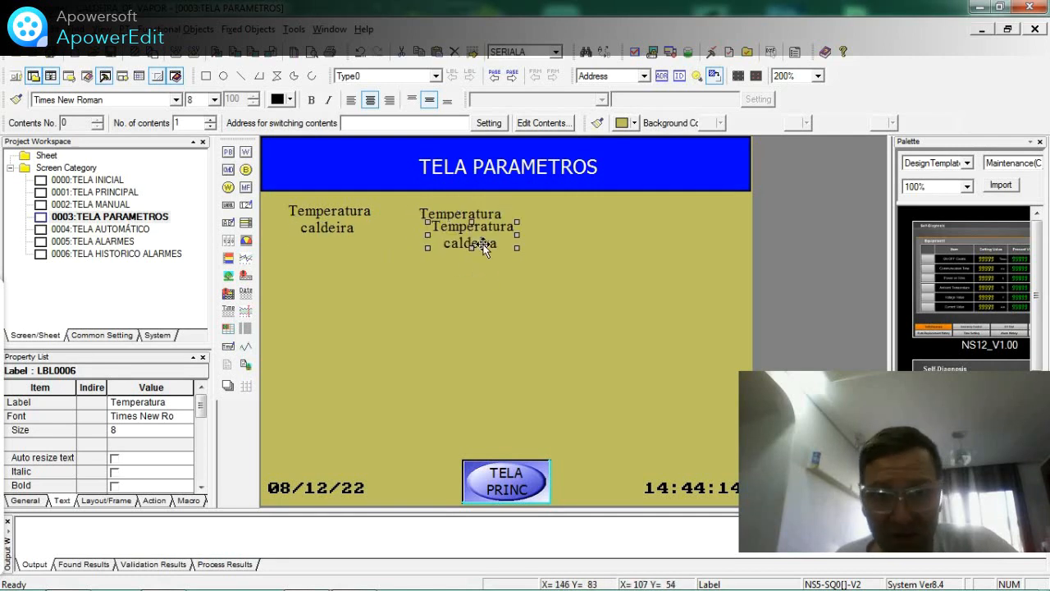
click(612, 235)
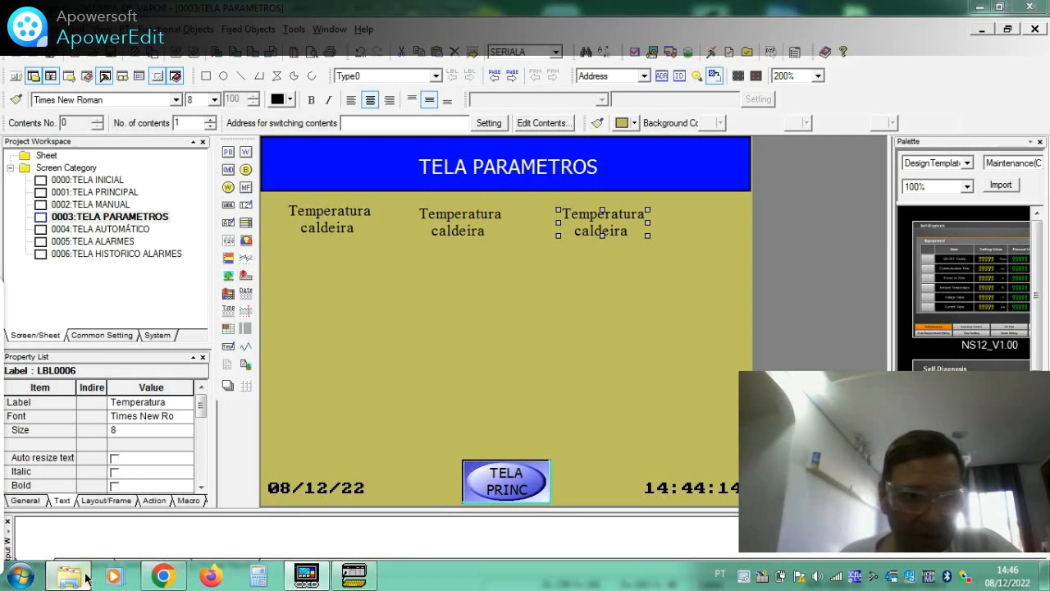
Examine the boiler diagram image CALDEIRA DE VAPOR 003 for its sensors and signal ranges, and return to the screen editor
click(68, 581)
double_click(331, 172)
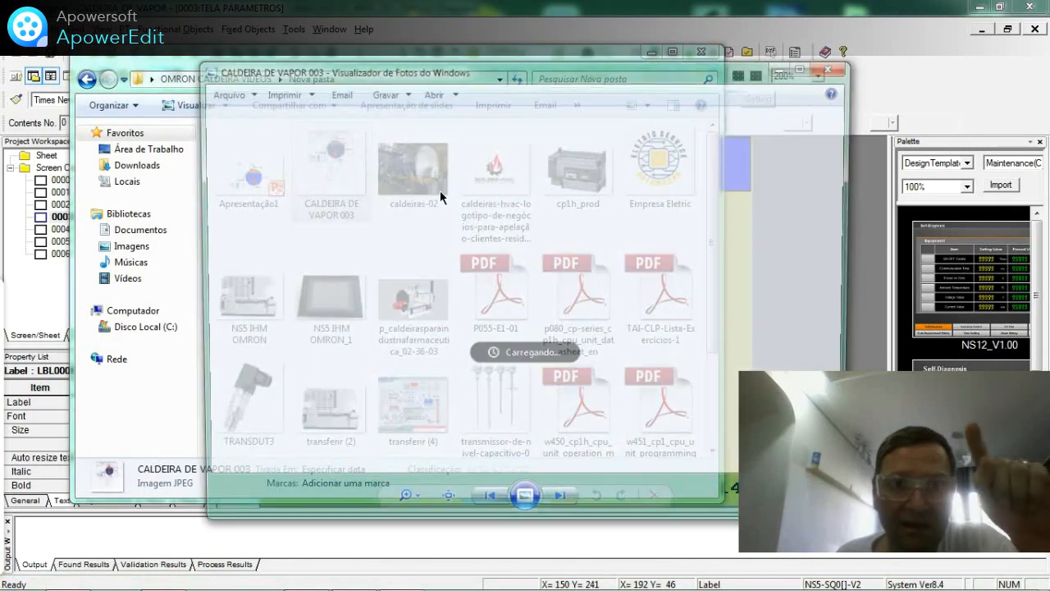
scroll(529, 208, up, 2)
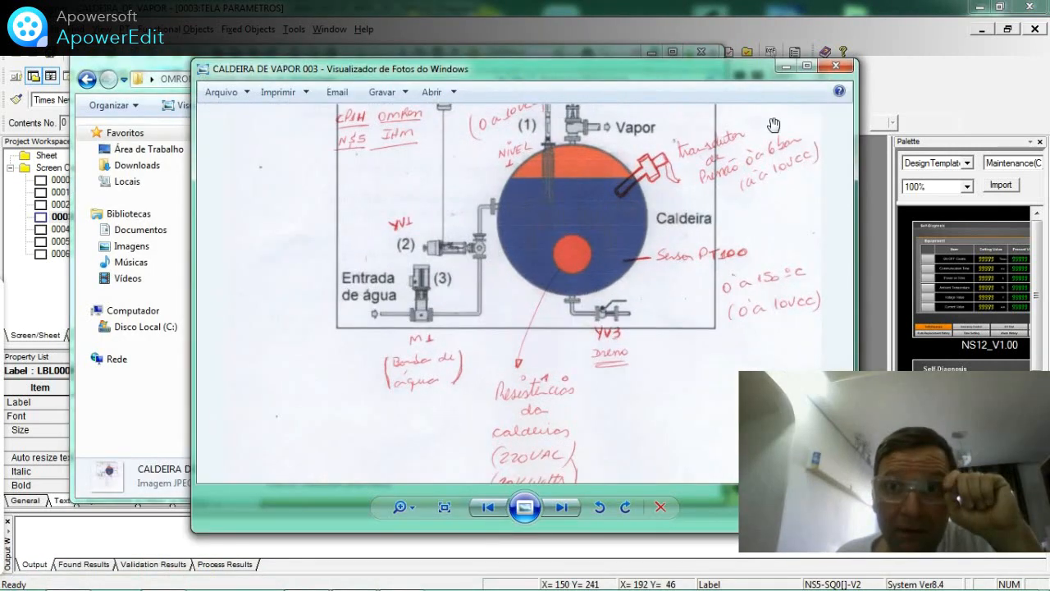
click(807, 66)
scroll(552, 190, down, 1)
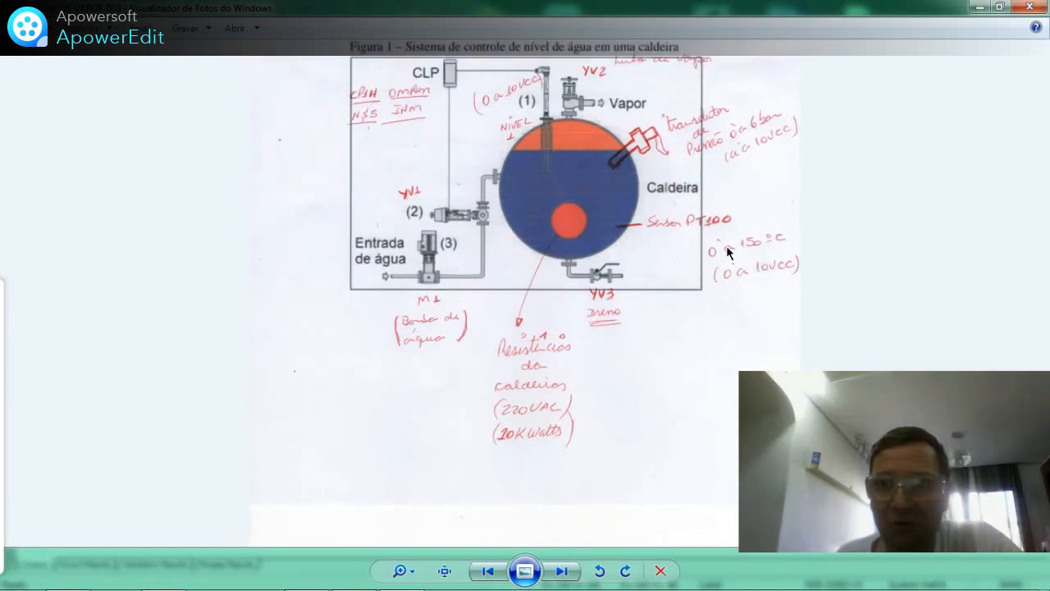
click(977, 10)
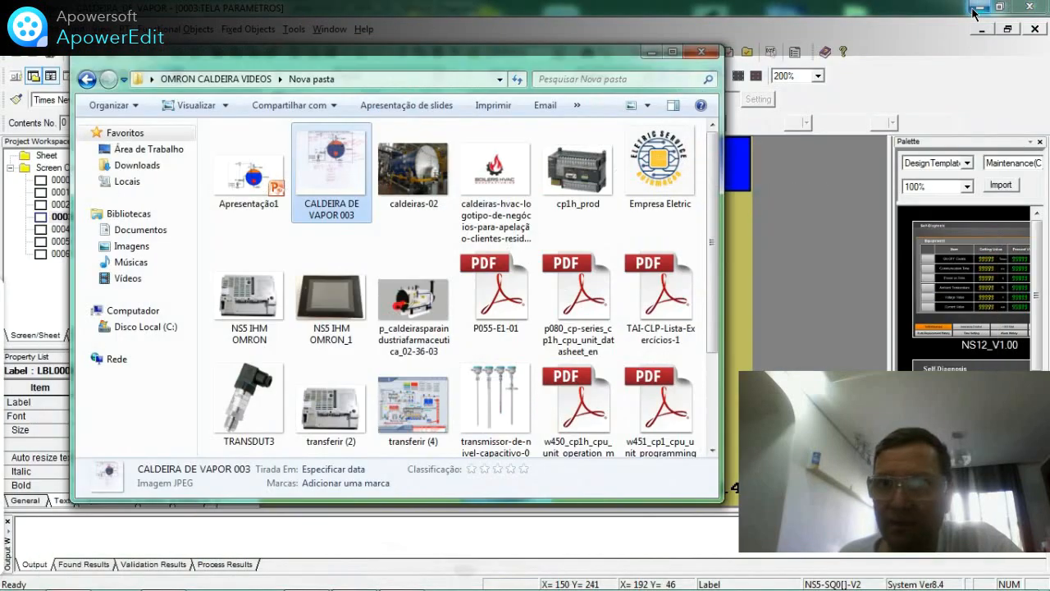
click(647, 58)
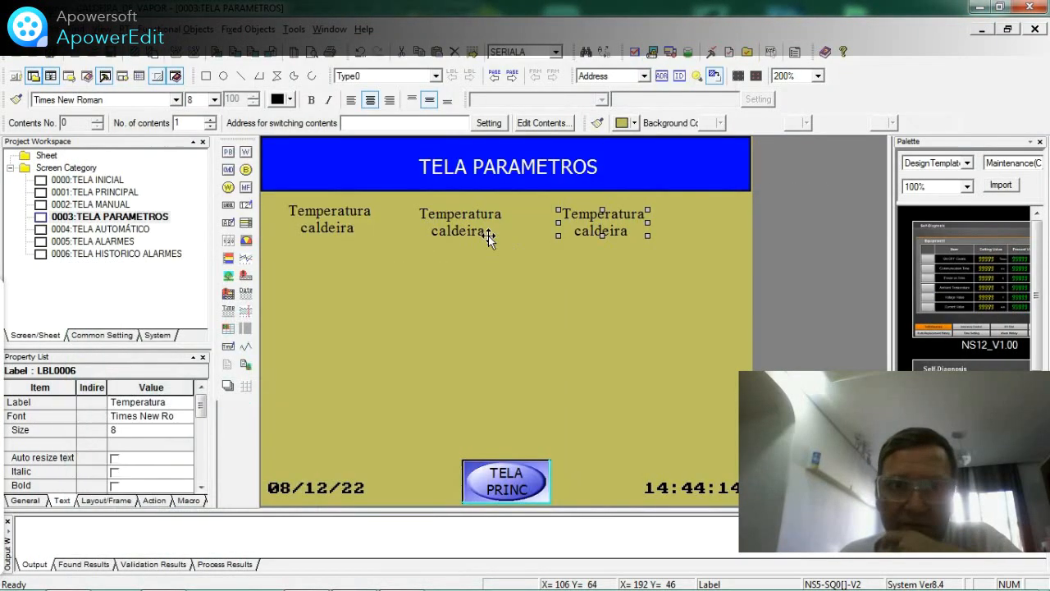
Change the middle label's text to "Transdutor de Pressao" on two lines and apply it
double_click(476, 230)
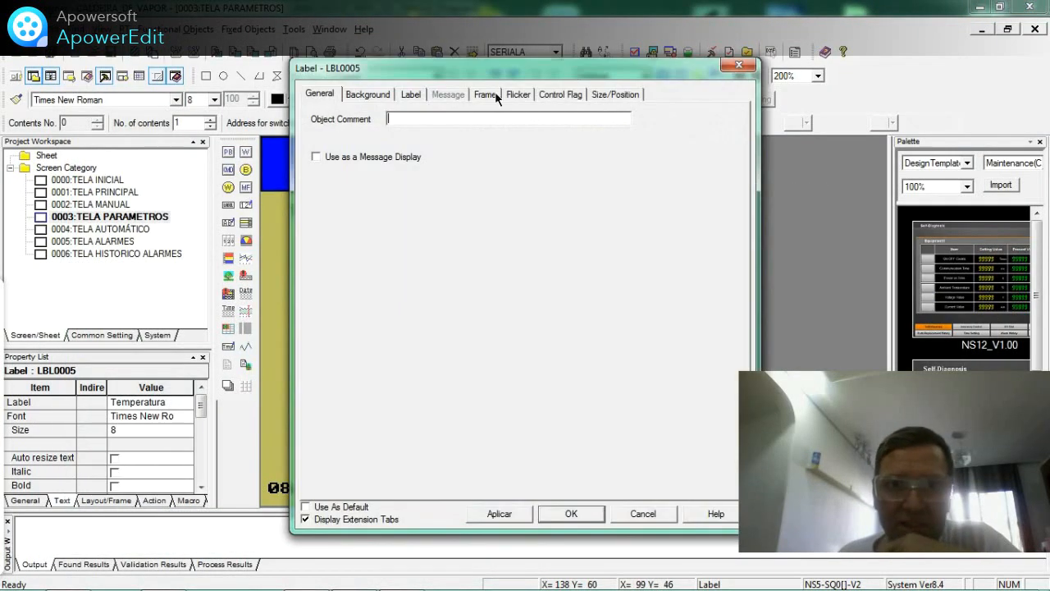
click(411, 94)
key(BackSpace)
key(BackSpace)
key(BackSpace)
key(BackSpace)
key(BackSpace)
key(BackSpace)
key(BackSpace)
key(BackSpace)
key(BackSpace)
key(BackSpace)
key(BackSpace)
key(BackSpace)
key(BackSpace)
key(BackSpace)
key(BackSpace)
key(BackSpace)
key(BackSpace)
key(BackSpace)
key(BackSpace)
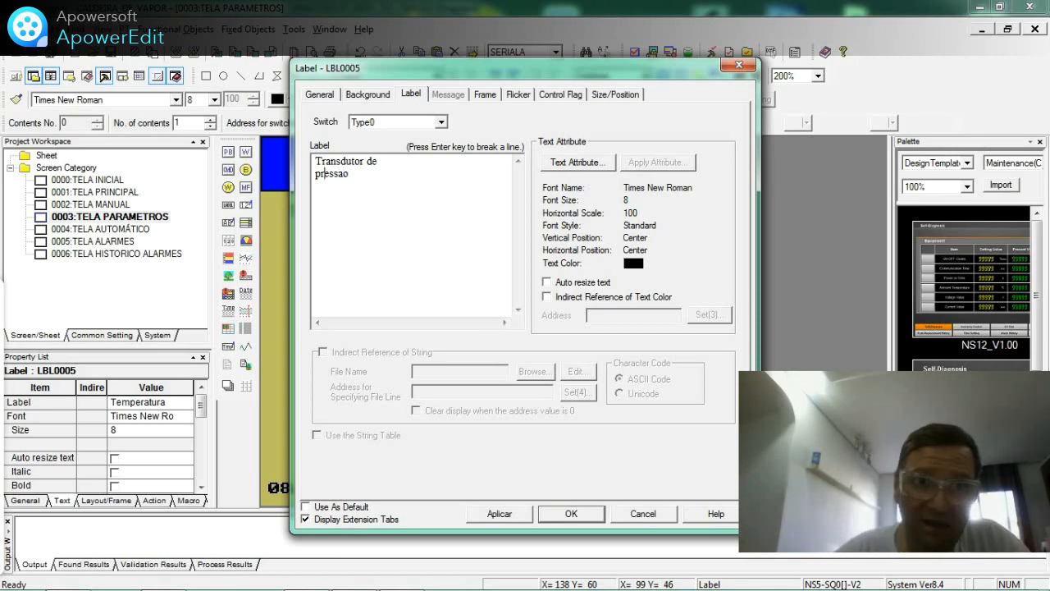
key(BackSpace)
text(P)
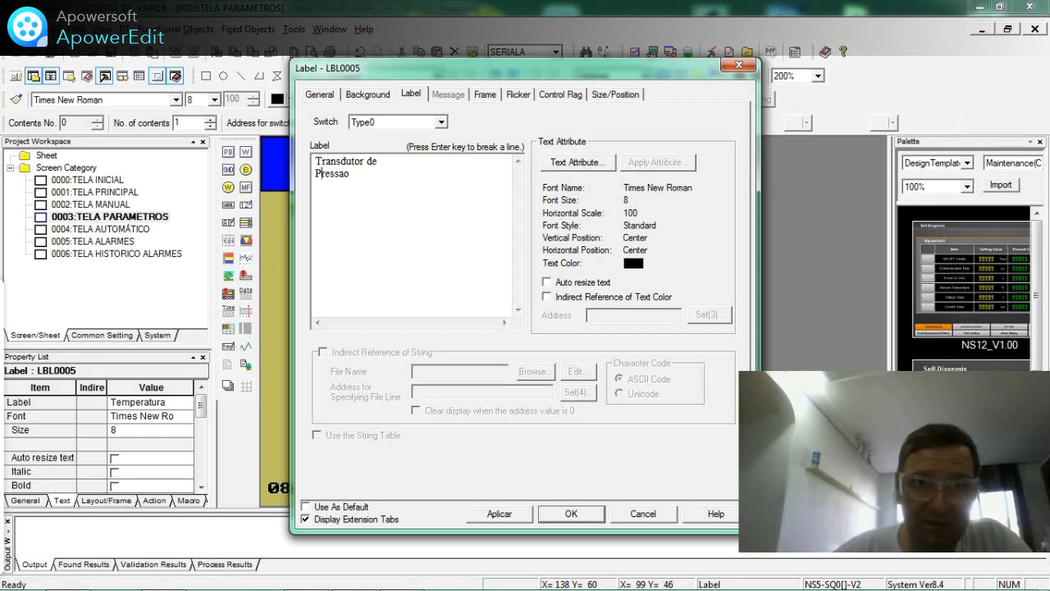
click(518, 522)
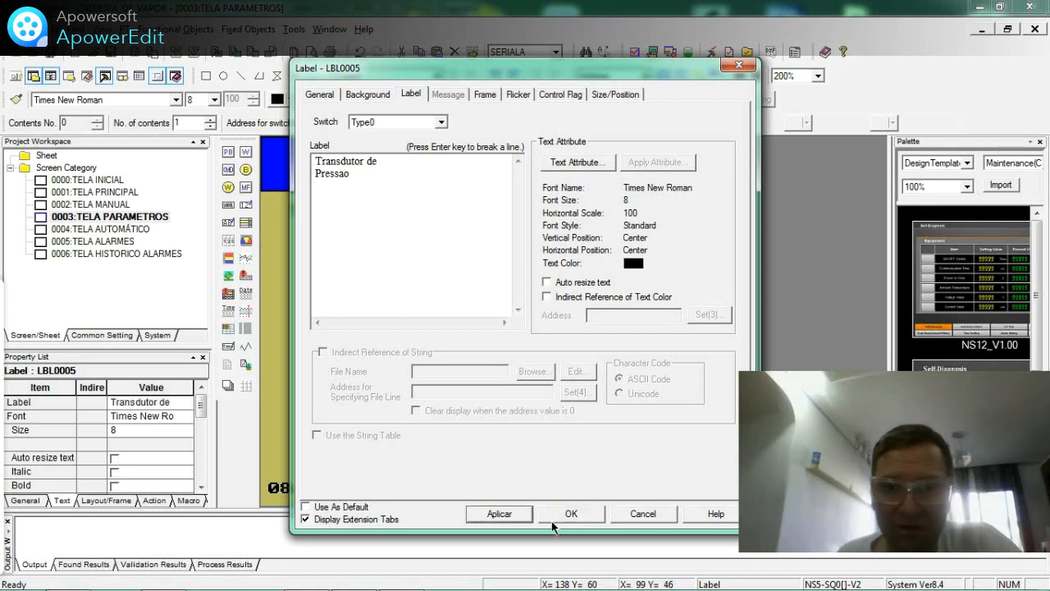
click(555, 528)
click(573, 347)
Change the rightmost label's text to "Nivel da Caldeira" on two lines
double_click(619, 231)
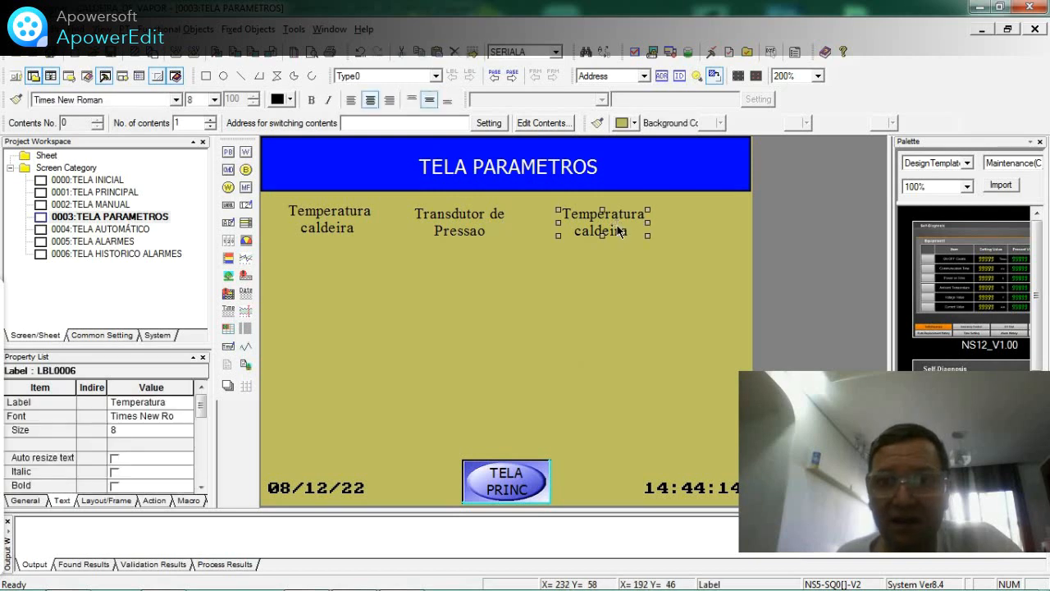
click(410, 95)
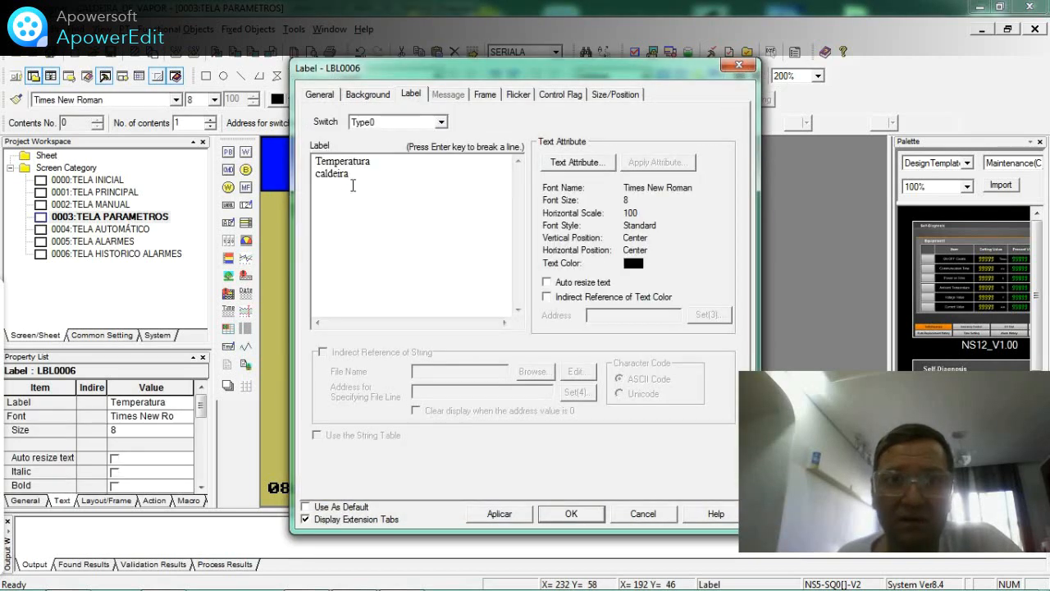
key(BackSpace)
key(BackSpace)
key(BackSpace)
key(BackSpace)
key(BackSpace)
key(BackSpace)
key(BackSpace)
key(BackSpace)
key(BackSpace)
key(BackSpace)
key(BackSpace)
key(BackSpace)
key(BackSpace)
key(BackSpace)
key(BackSpace)
key(BackSpace)
key(BackSpace)
key(BackSpace)
key(BackSpace)
key(BackSpace)
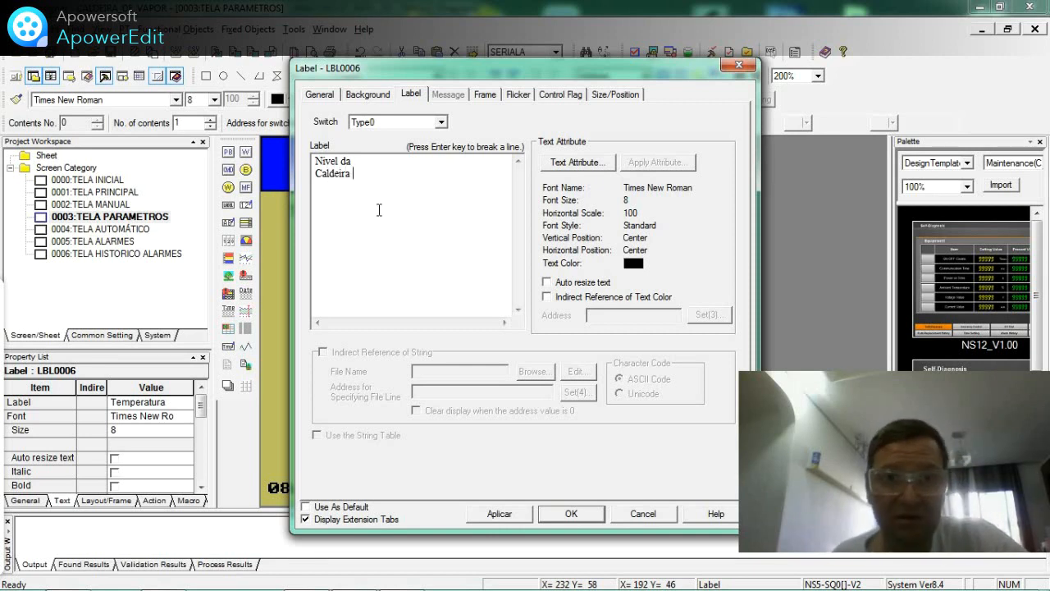
click(571, 513)
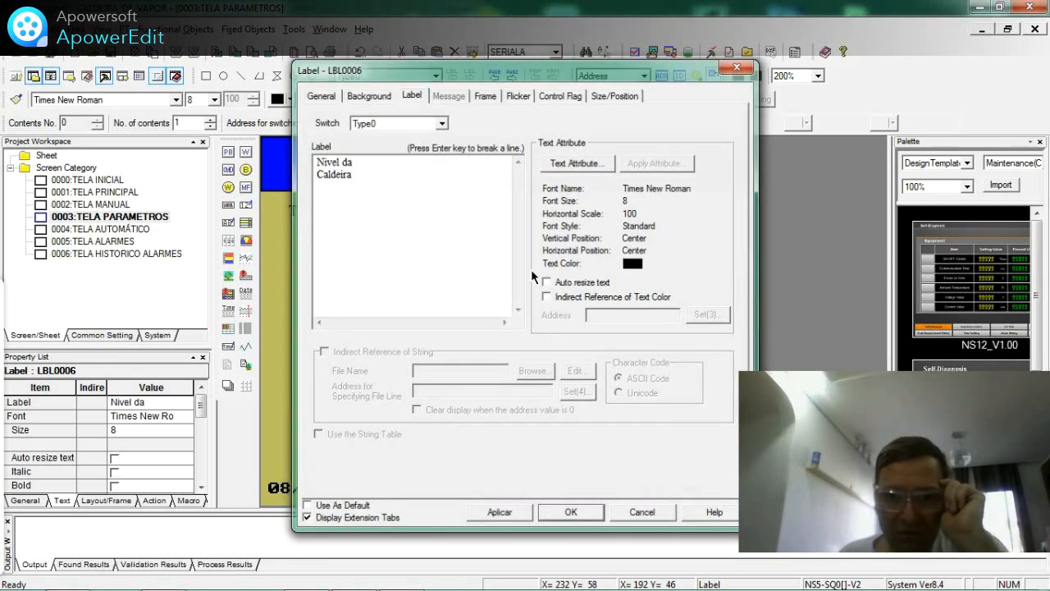
Move the "Nivel da Caldeira" and "Transdutor de Pressao" labels to the right to spread the three headings across the screen
drag(596, 216, 655, 217)
click(463, 216)
key(Right)
key(Right)
key(Right)
key(Right)
key(Right)
key(Right)
key(Right)
key(Right)
key(Right)
key(Right)
key(Right)
key(Right)
key(Right)
key(Right)
key(Right)
key(Right)
key(Right)
key(Right)
key(Right)
key(Right)
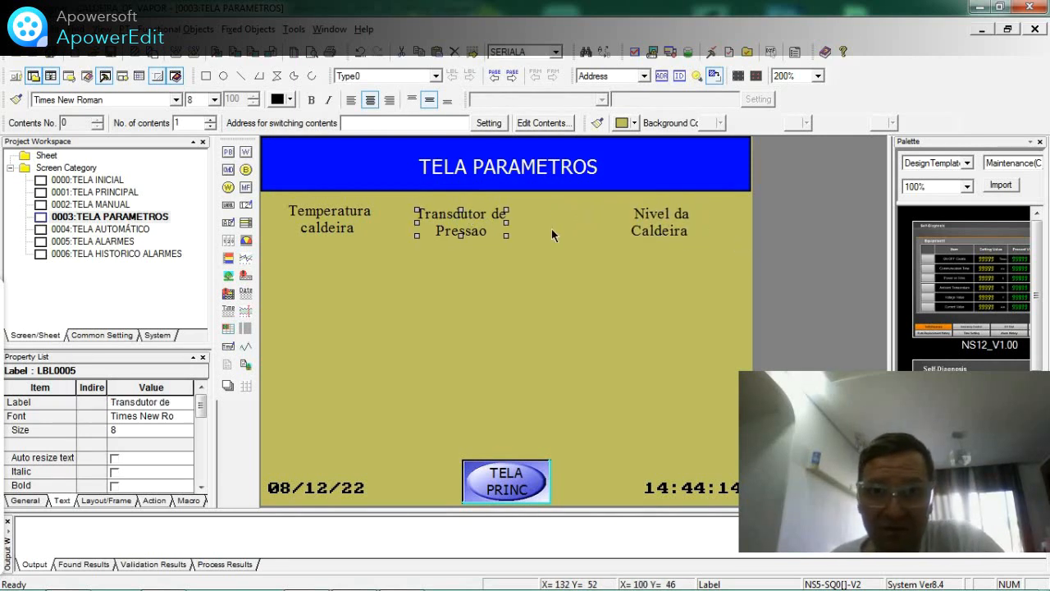
click(559, 264)
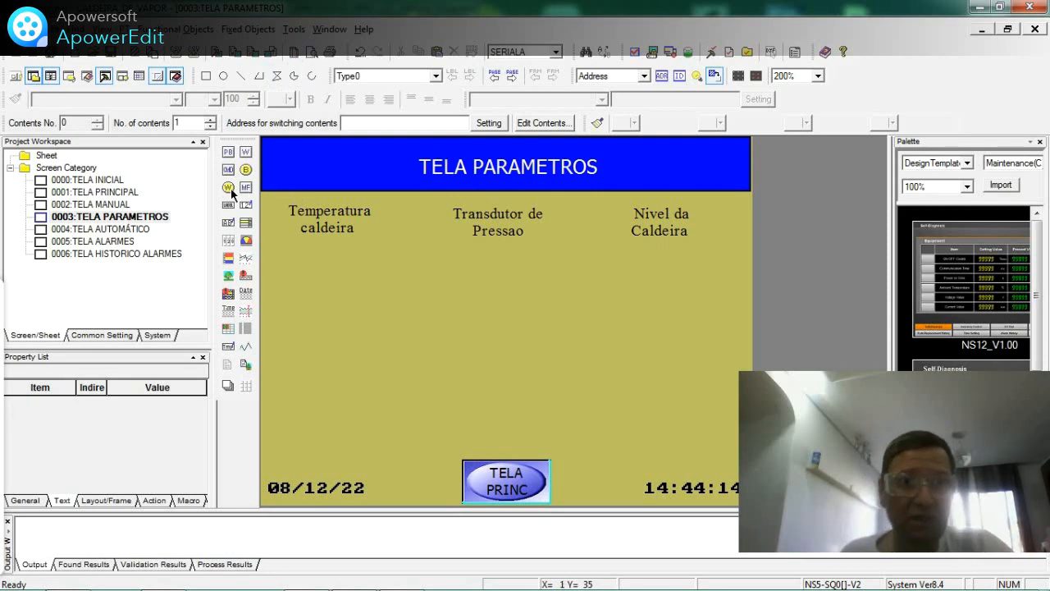
Place a new label below "Temperatura caldeira" and set its text to "ZERO"
click(226, 205)
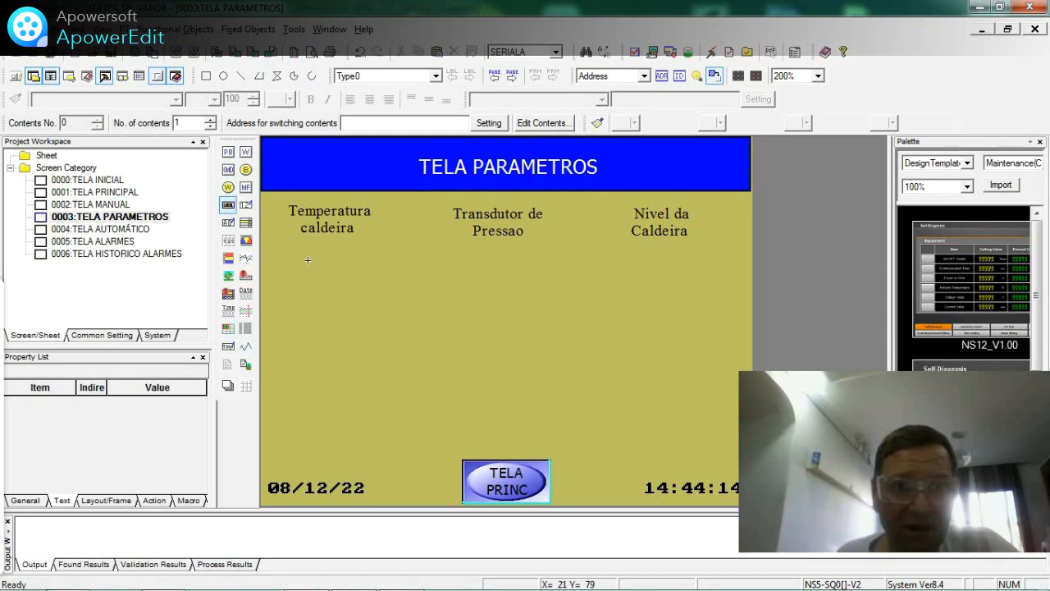
drag(293, 258, 392, 283)
double_click(347, 275)
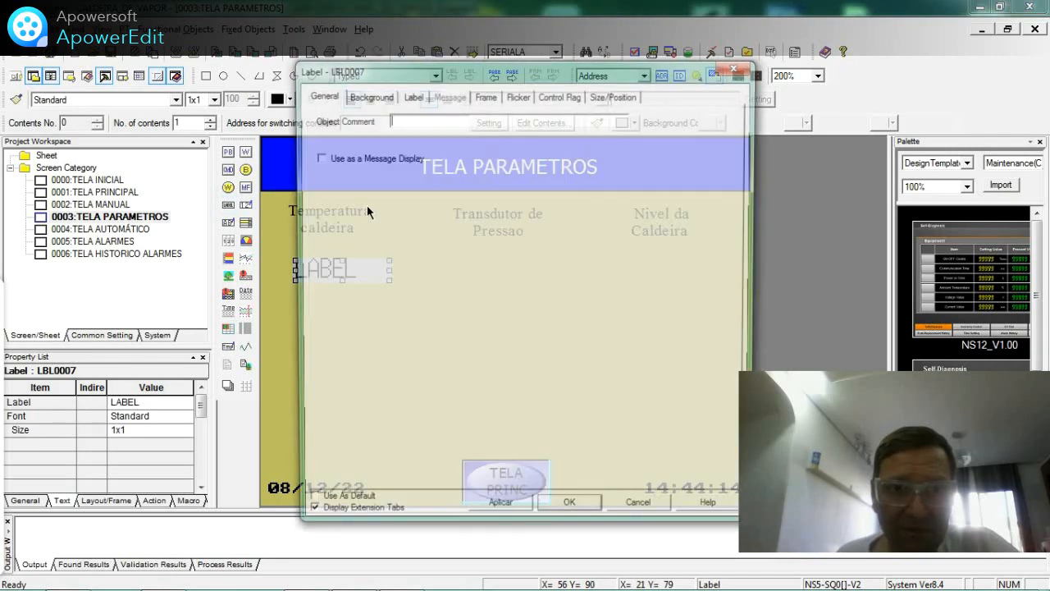
click(410, 95)
key(BackSpace)
key(BackSpace)
key(BackSpace)
key(BackSpace)
key(BackSpace)
text(ZERO)
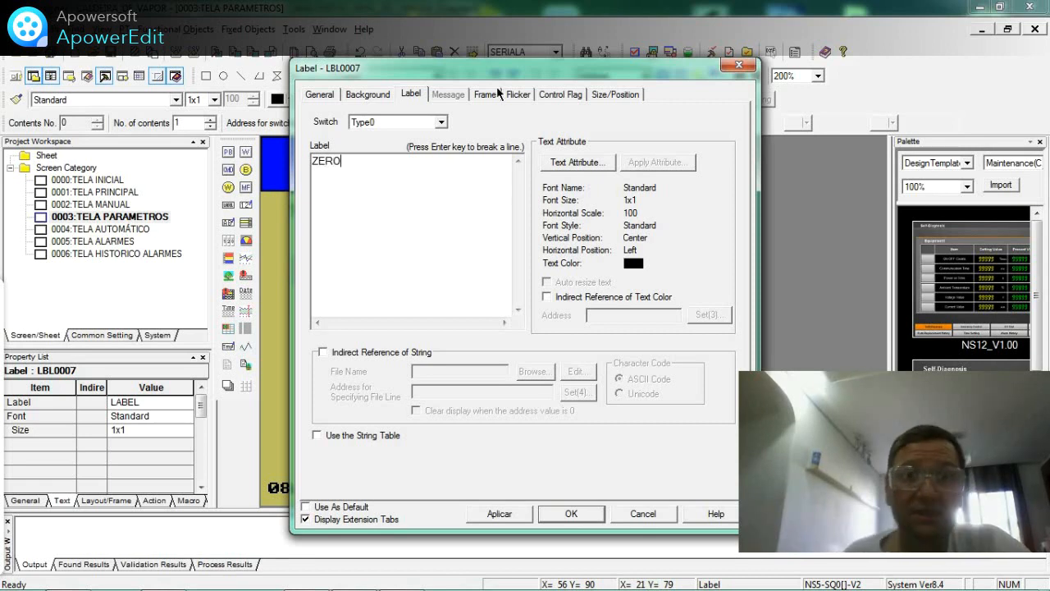
Format the "ZERO" label text in Times New Roman, size 8, centred horizontally, and apply the changes
click(573, 164)
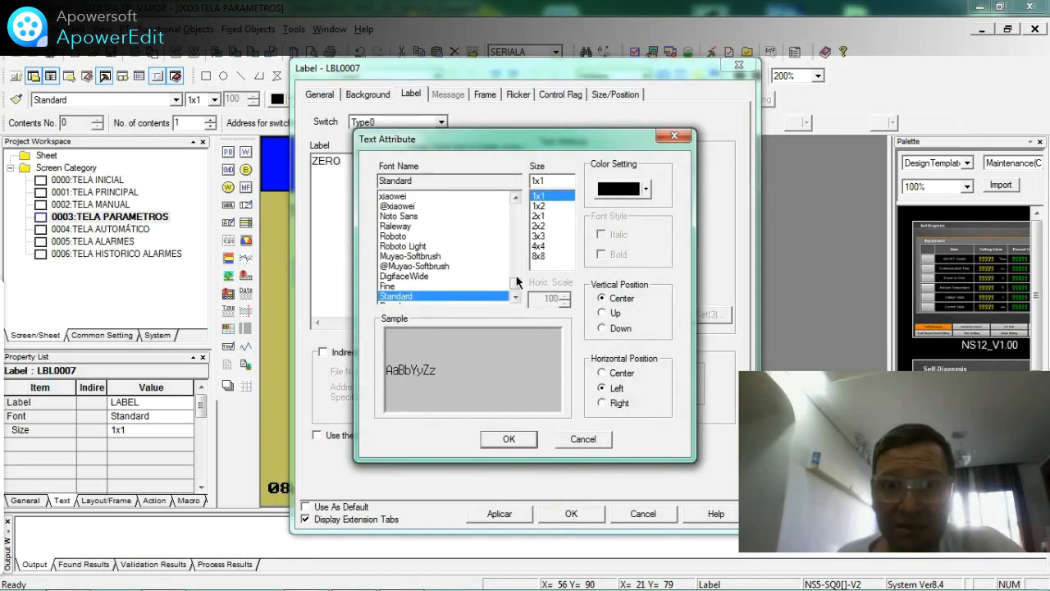
drag(516, 282, 517, 236)
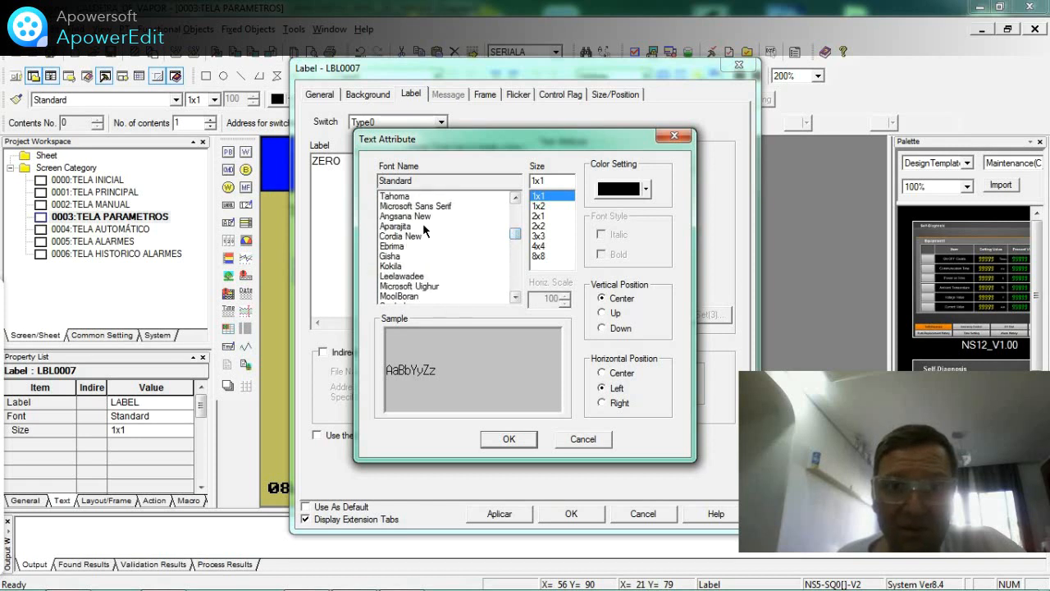
click(516, 199)
click(516, 200)
click(516, 199)
click(516, 199)
click(516, 199)
click(516, 200)
click(516, 199)
click(516, 200)
scroll(474, 218, up, 1)
click(448, 217)
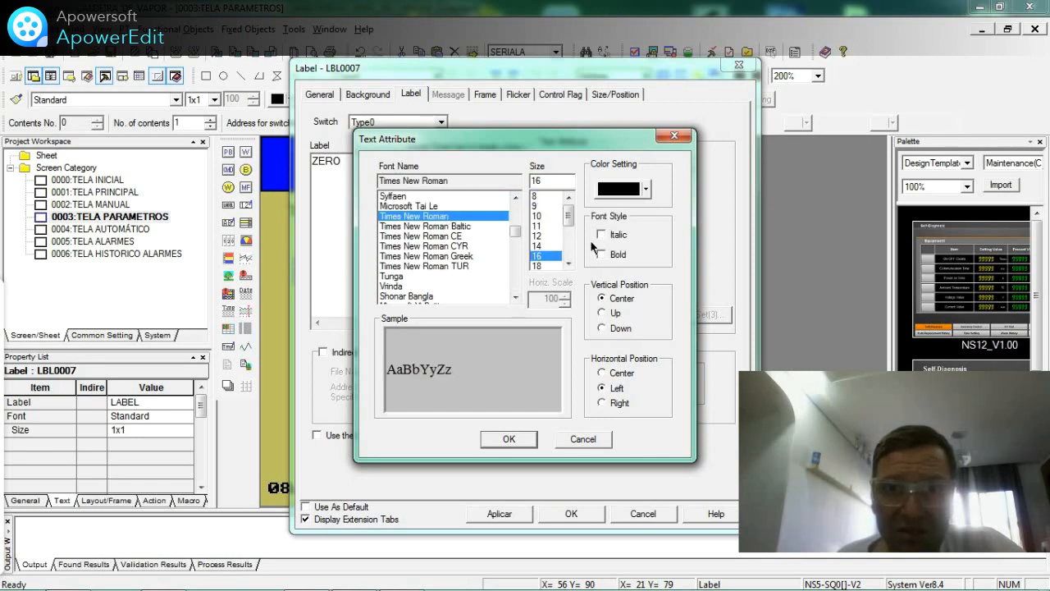
click(545, 197)
click(619, 373)
click(509, 439)
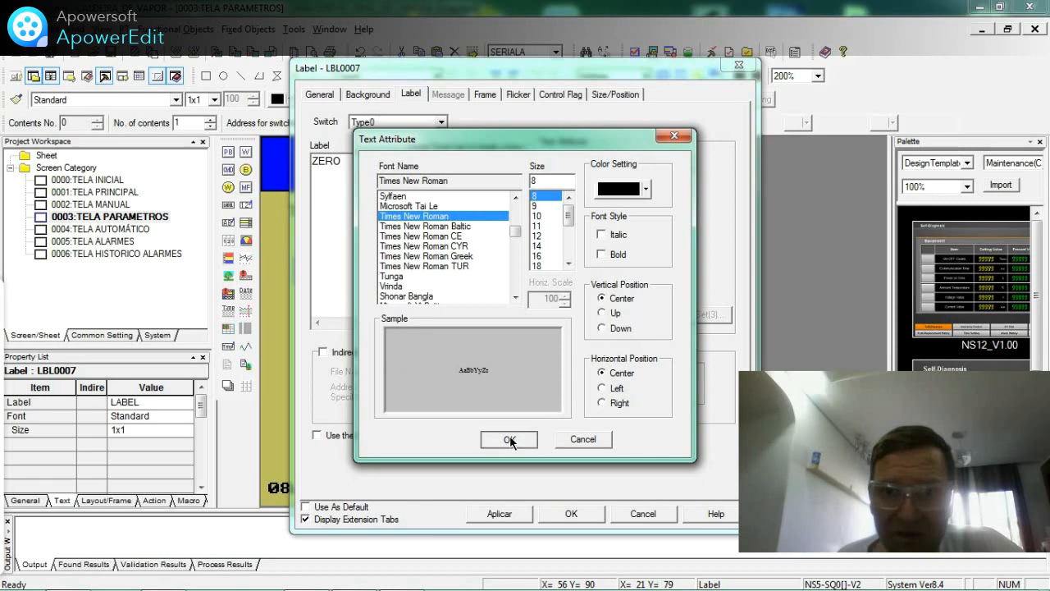
click(500, 514)
click(550, 510)
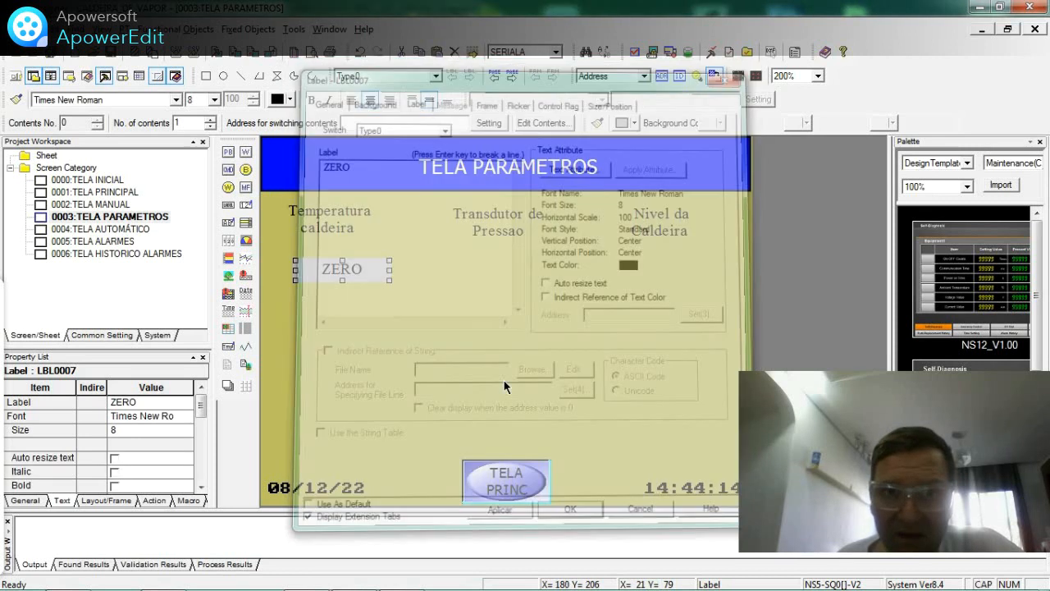
Set the "ZERO" label's background colour to the same olive yellow as the screen and apply it
double_click(370, 279)
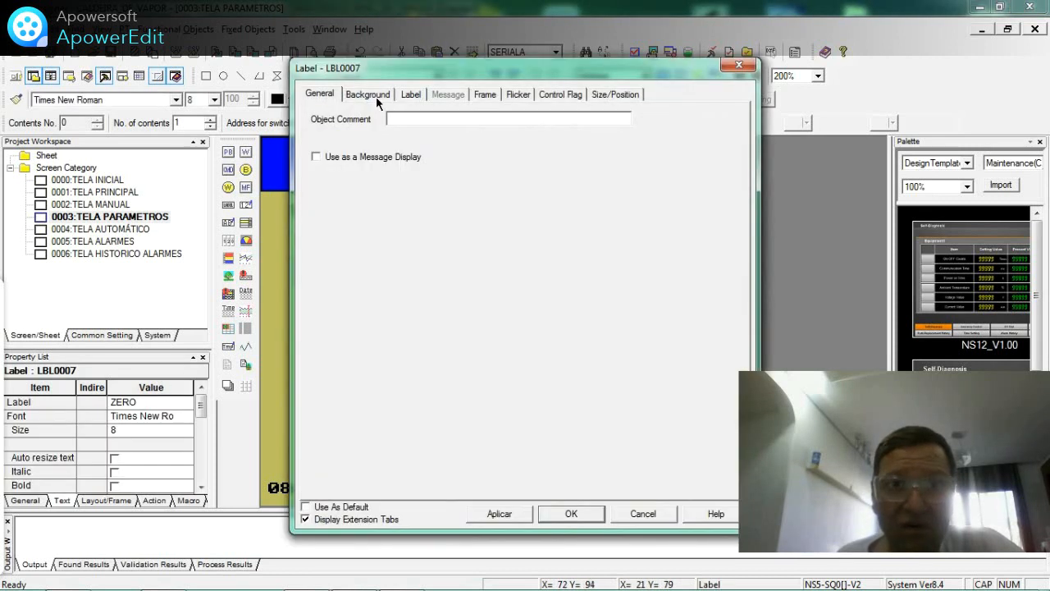
click(375, 95)
click(391, 141)
click(371, 198)
click(525, 514)
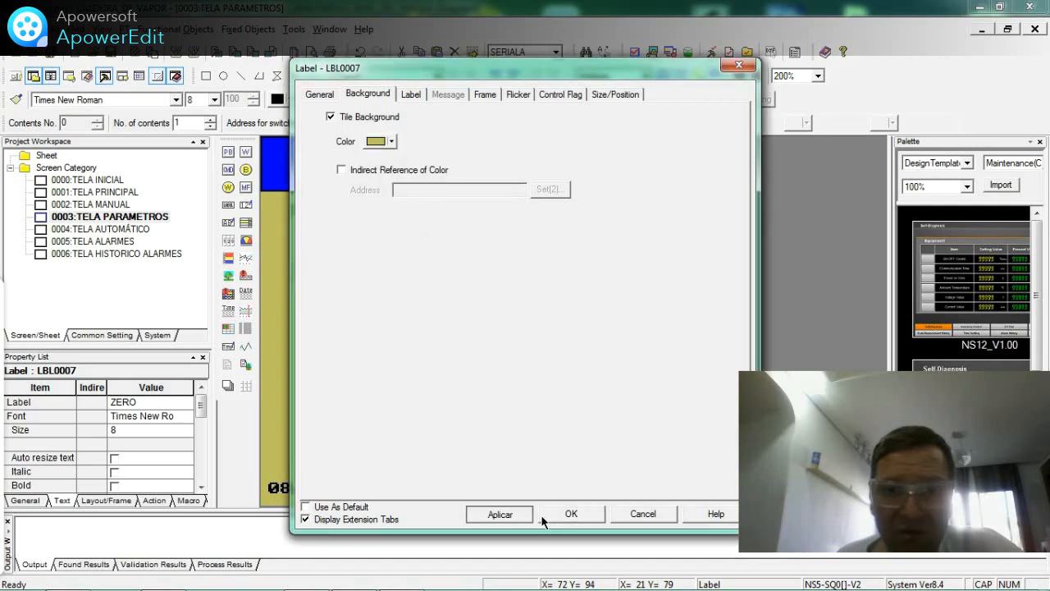
click(562, 513)
Narrow the "ZERO" label below "Temperatura caldeira" so its text sits centred under the heading
click(351, 274)
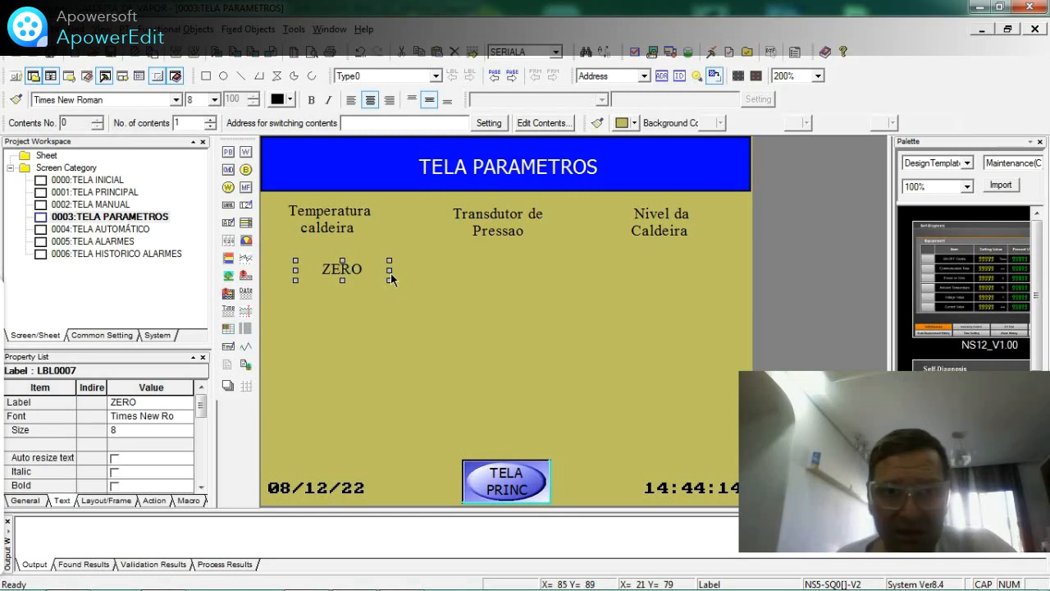
drag(379, 270, 358, 270)
click(379, 297)
Duplicate the "ZERO" label twice, placing one copy below "Transdutor de Pressao" and the other below "Nivel da Caldeira"
click(317, 268)
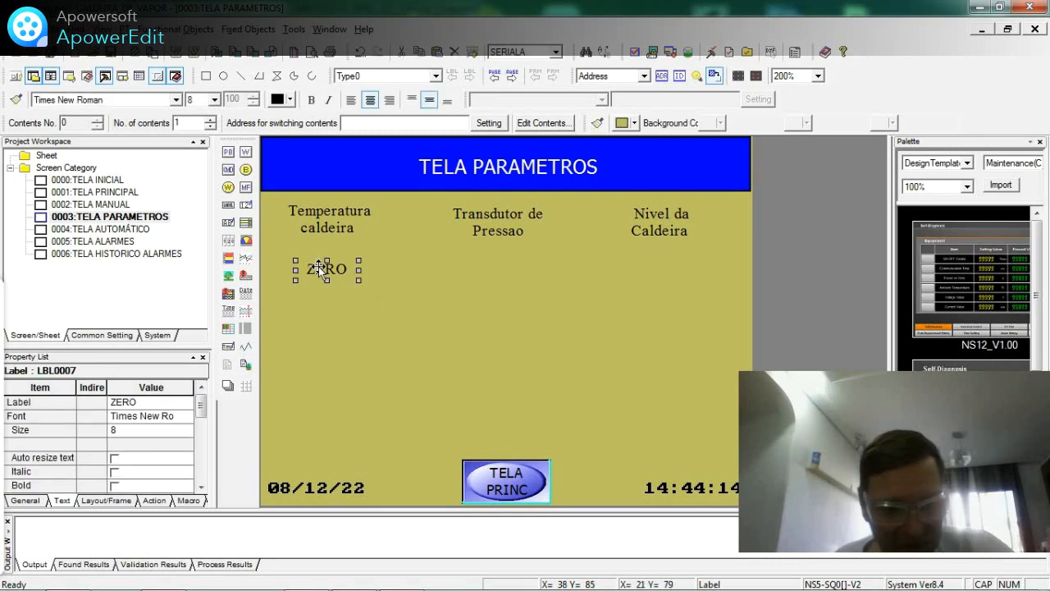
key(ctrl+c)
key(ctrl+v)
key(ctrl+v)
drag(361, 294, 511, 265)
click(331, 283)
drag(330, 282, 654, 274)
Adjust the heights of the two copied "ZERO" labels to line up with the one below "Temperatura caldeira"
click(502, 273)
click(502, 296)
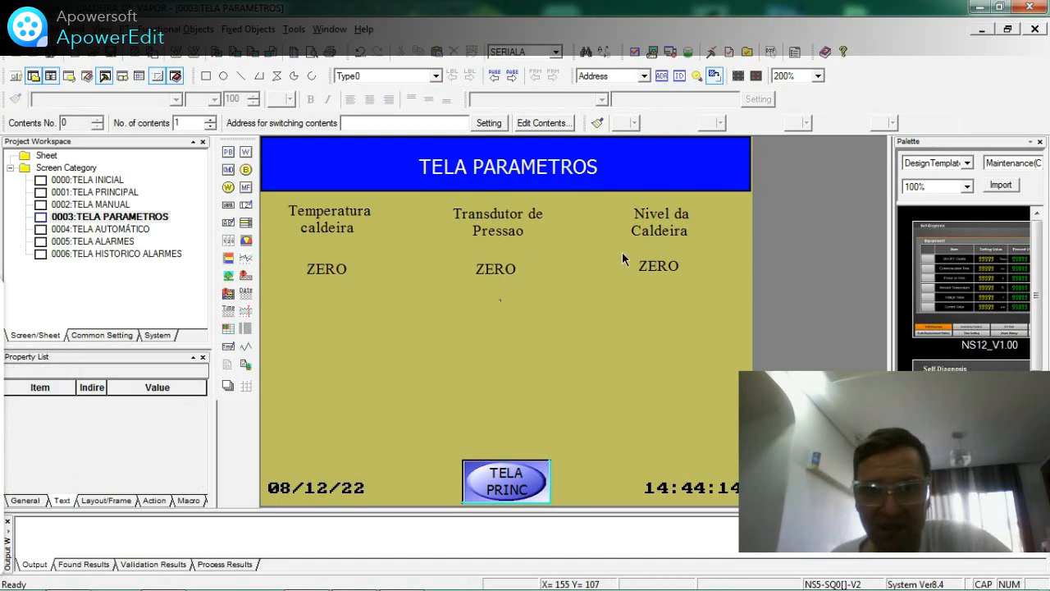
click(661, 270)
click(636, 282)
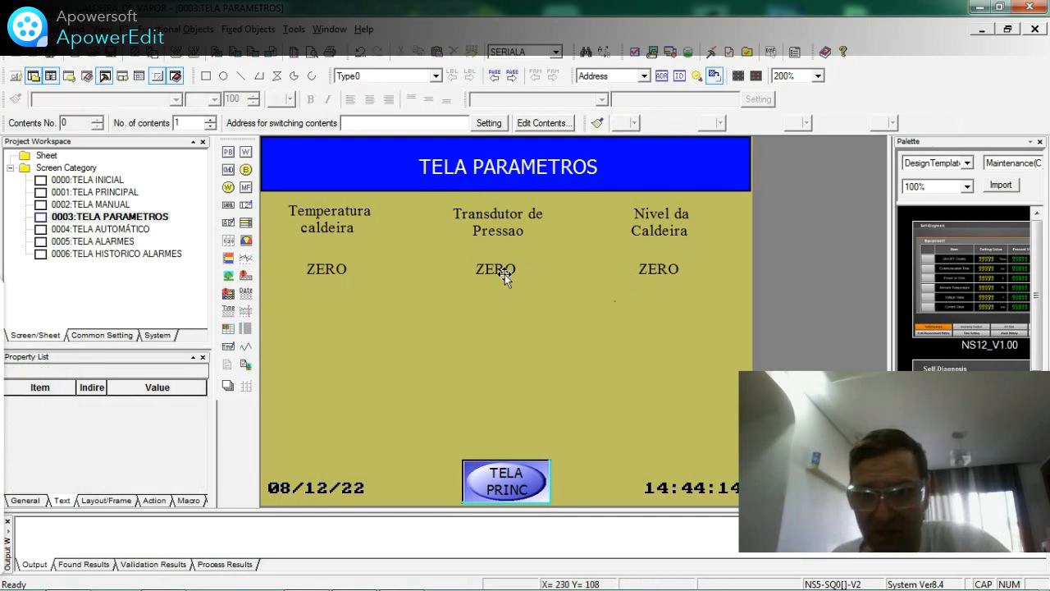
Copy a "ZERO" label and place the copy lower in the "Temperatura caldeira" column, at about X=21, Y=134
click(501, 272)
key(ctrl+c)
key(ctrl+v)
drag(516, 285, 332, 358)
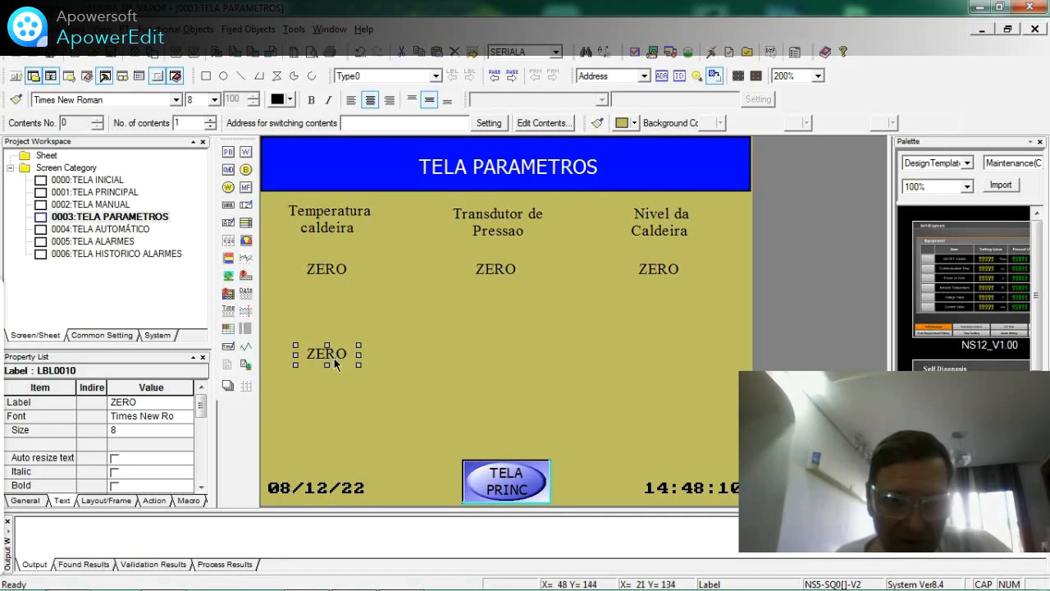
Change the text of the lower "ZERO" label in the temperature column to "SPAM" and apply it
double_click(332, 359)
click(411, 93)
click(381, 165)
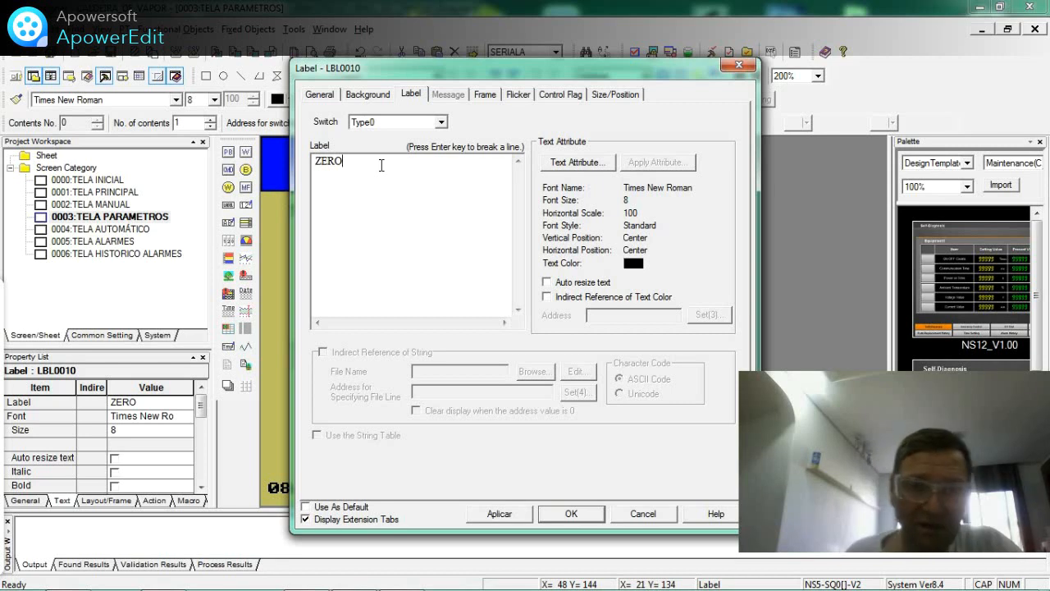
key(BackSpace)
key(BackSpace)
key(BackSpace)
key(BackSpace)
text(SPAM)
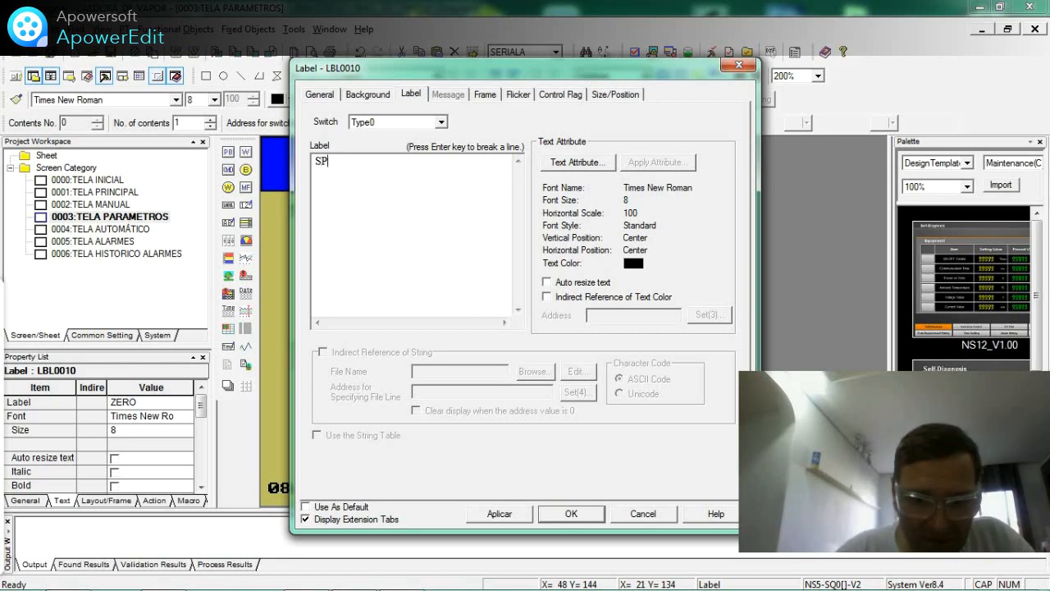
click(493, 513)
click(566, 514)
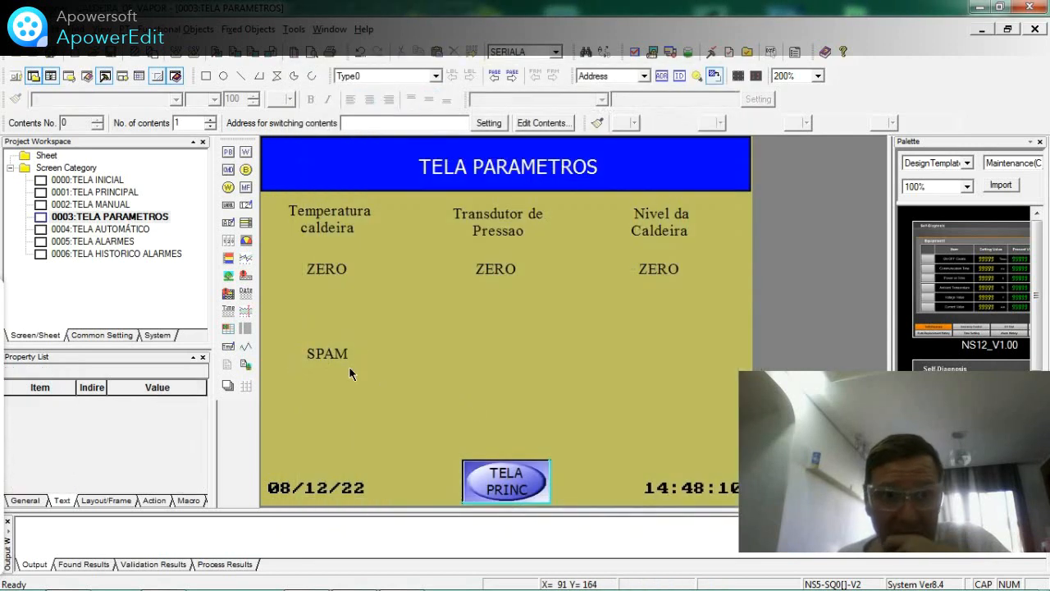
Duplicate the "SPAM" label twice and place the copies in the "Transdutor de Pressao" and "Nivel da Caldeira" columns
click(336, 358)
key(ctrl+c)
key(ctrl+v)
key(ctrl+v)
drag(371, 376, 504, 350)
double_click(345, 367)
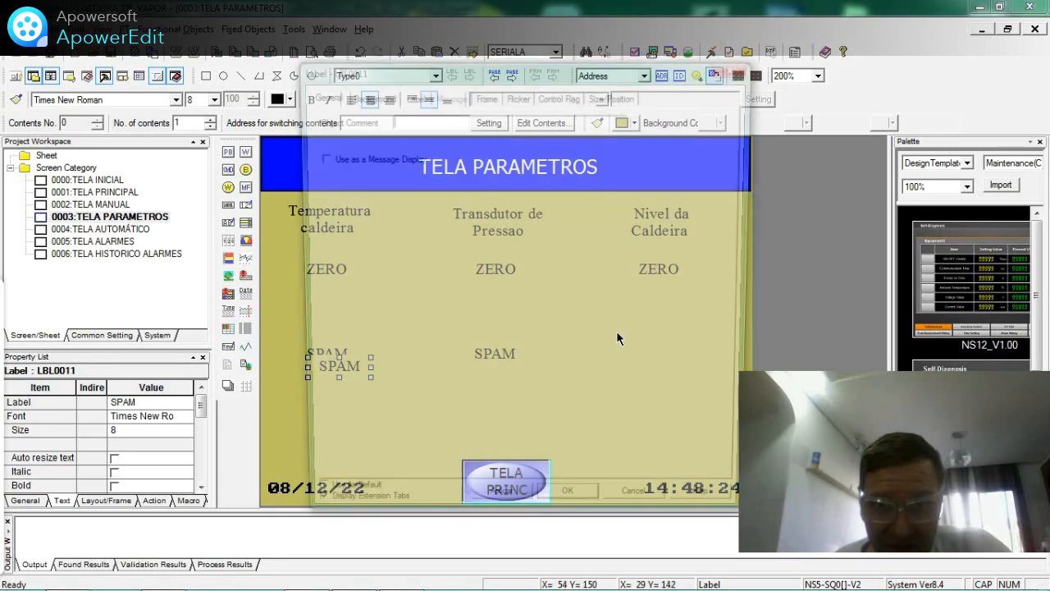
click(733, 71)
drag(329, 366, 648, 348)
click(459, 370)
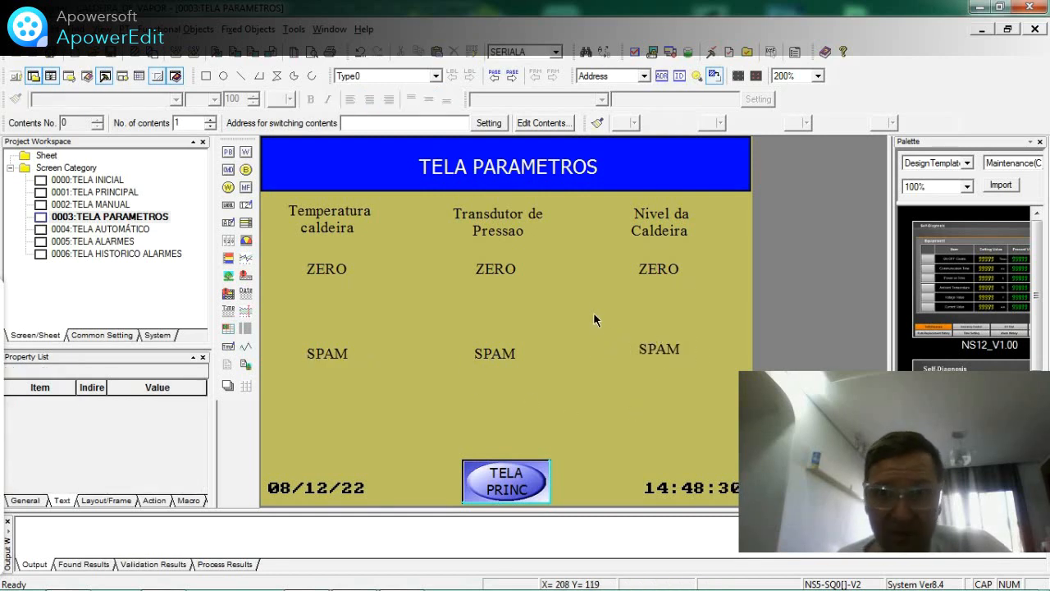
Raise the "Transdutor de Pressao" and "Nivel da Caldeira" headings to line up with "Temperatura caldeira"
click(525, 218)
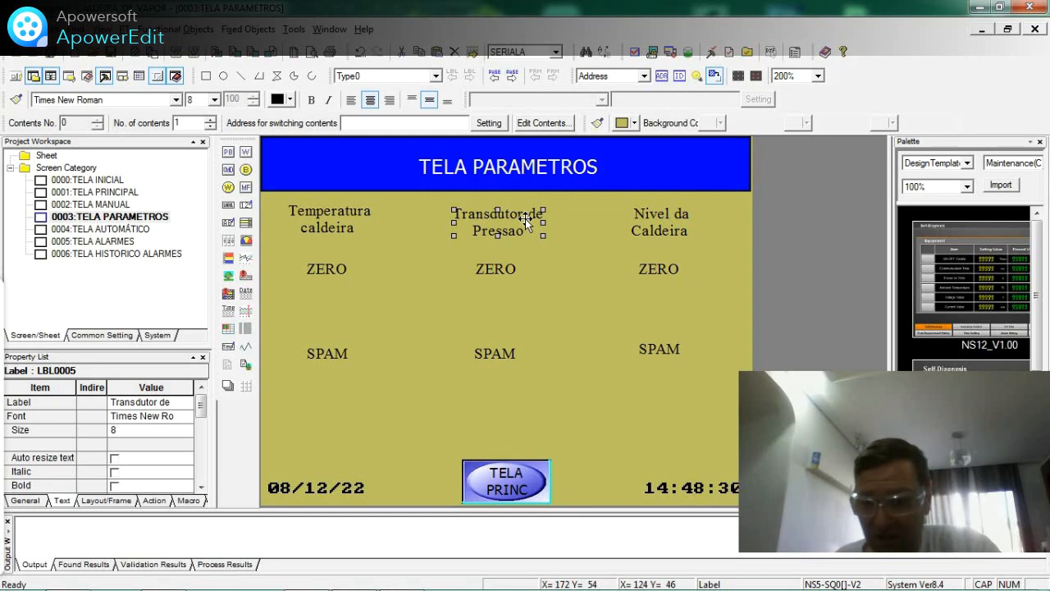
click(655, 222)
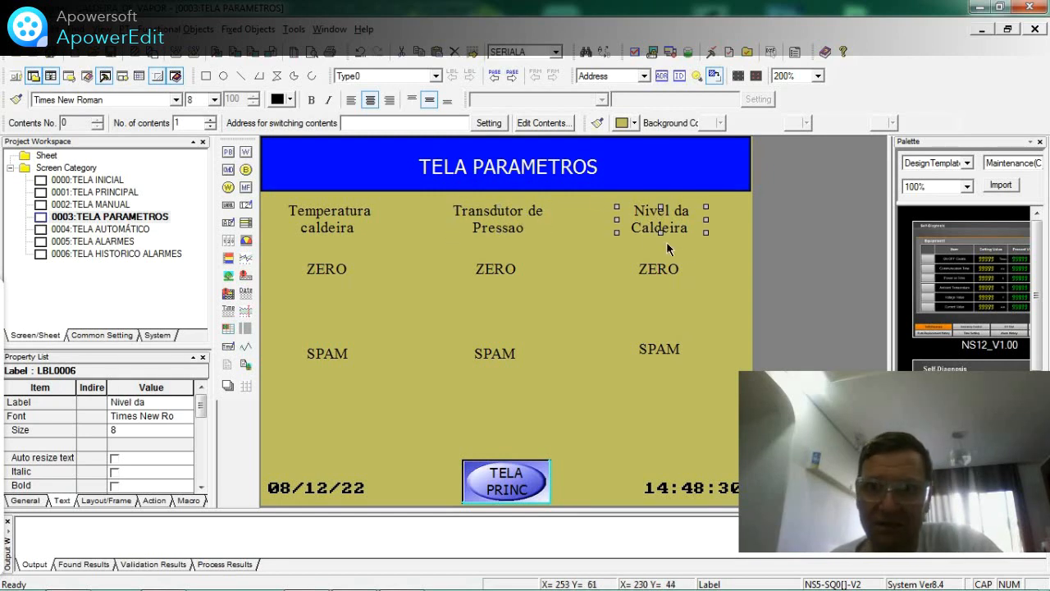
click(688, 251)
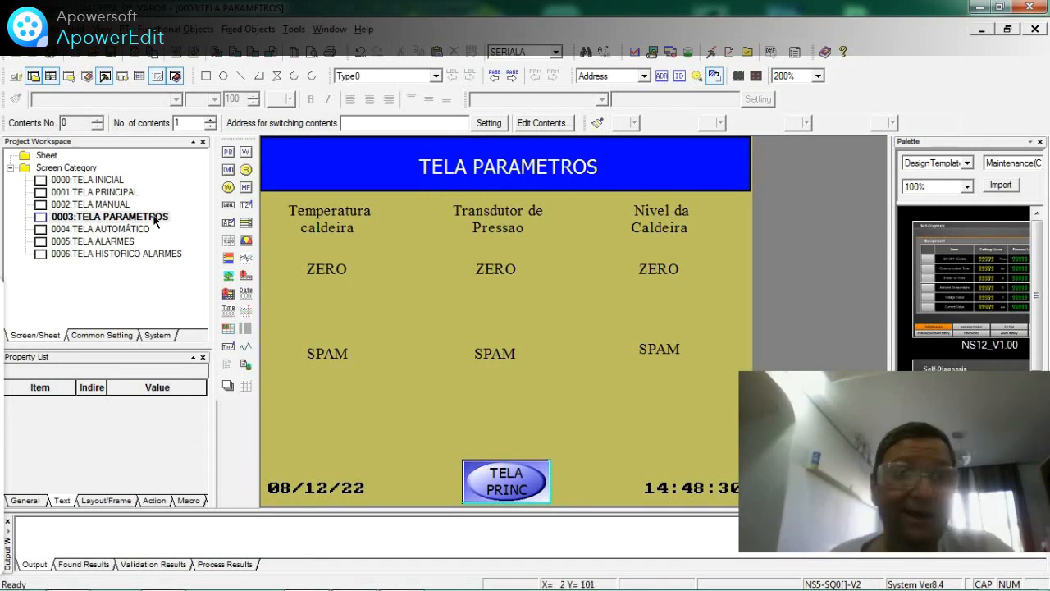
click(206, 33)
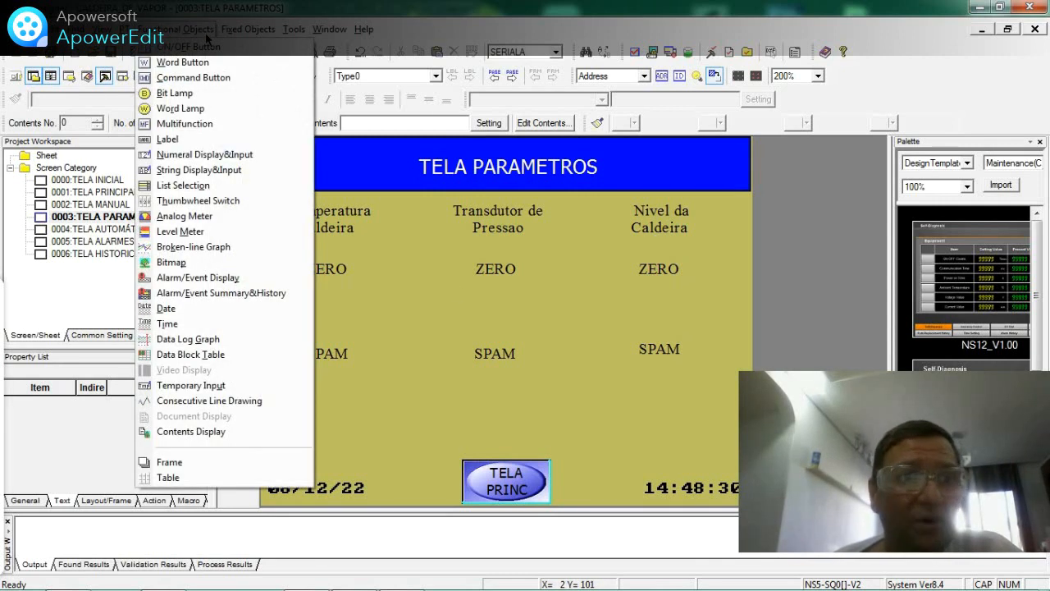
mouse_move(294, 29)
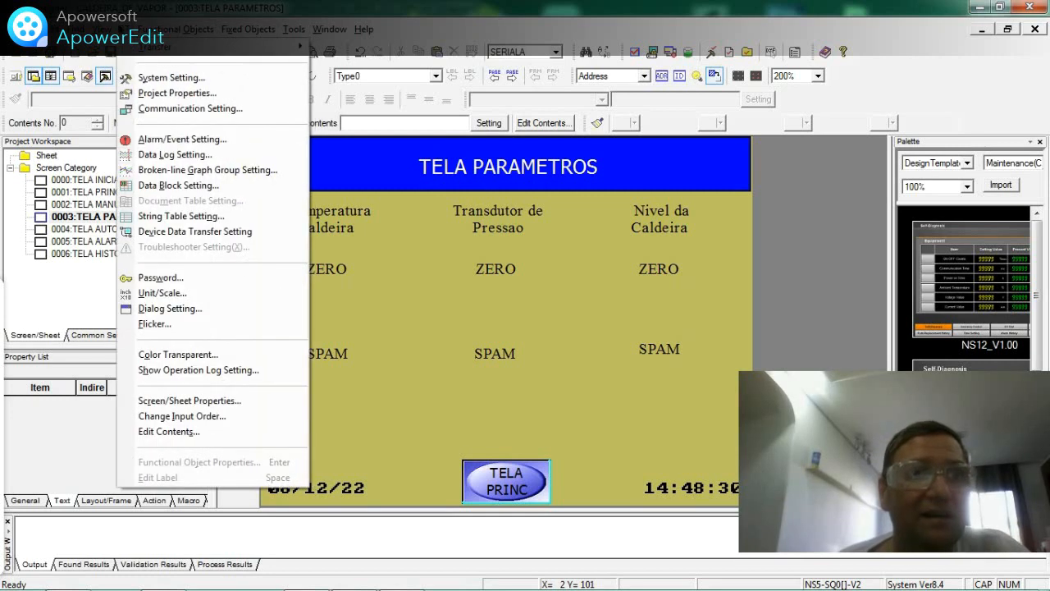
mouse_move(178, 30)
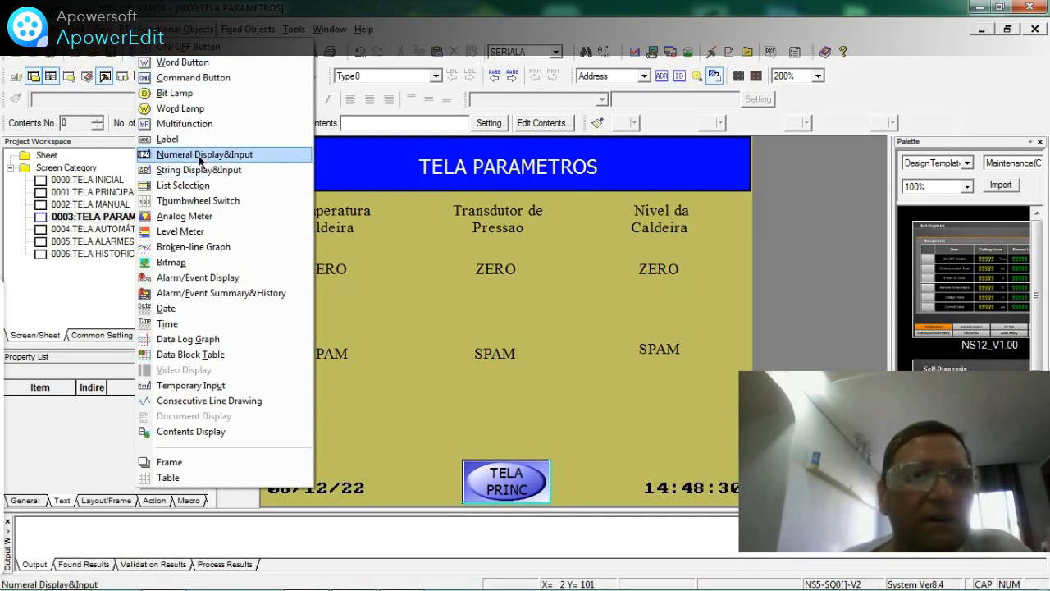
click(374, 197)
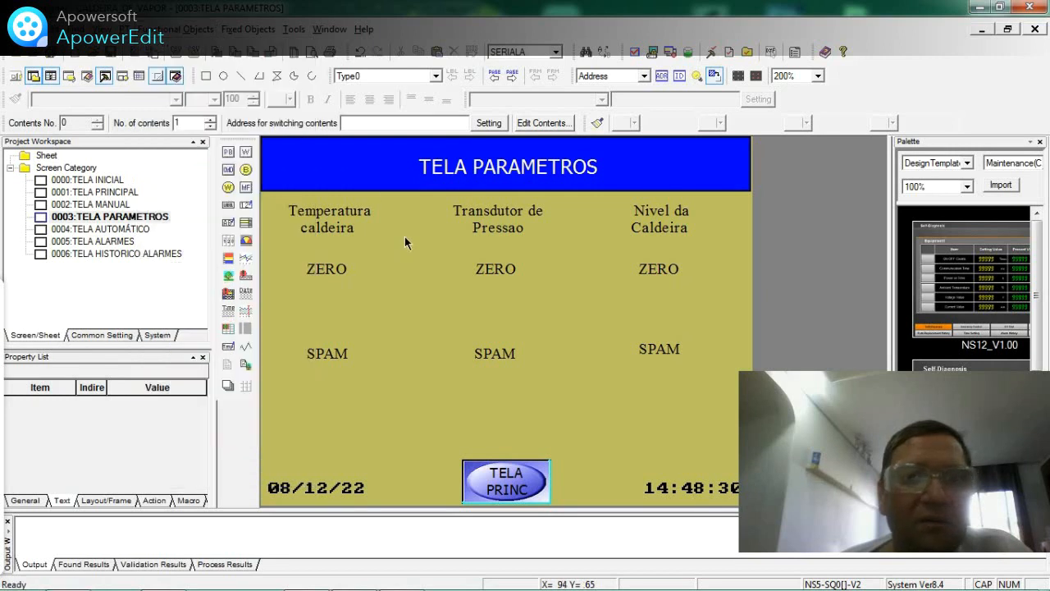
Draw a thumbwheel switch below the temperature "ZERO" label at about X=13, Y=95 and view its general properties
click(228, 240)
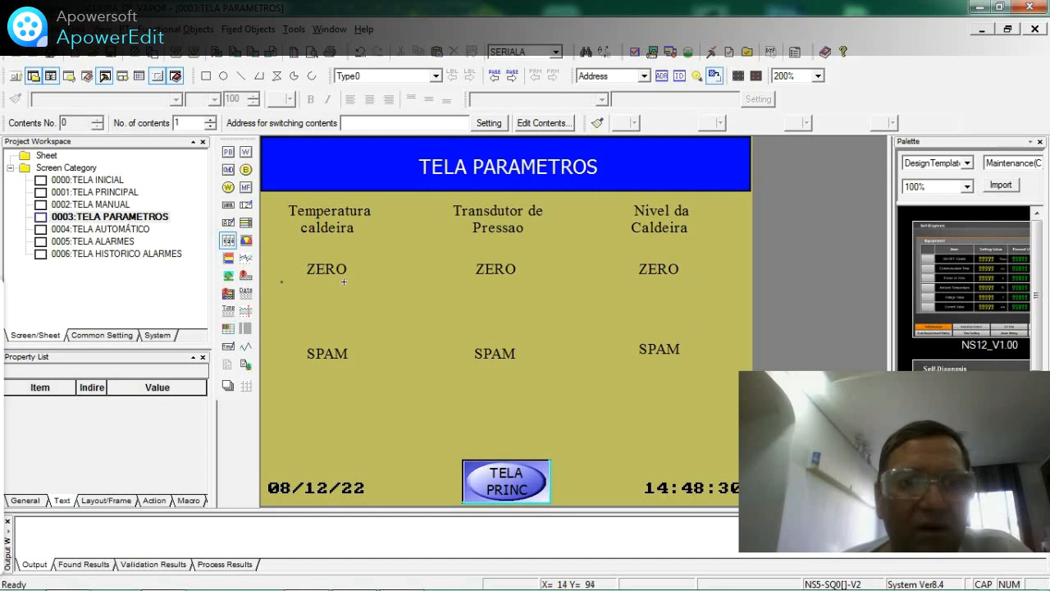
drag(282, 284, 389, 326)
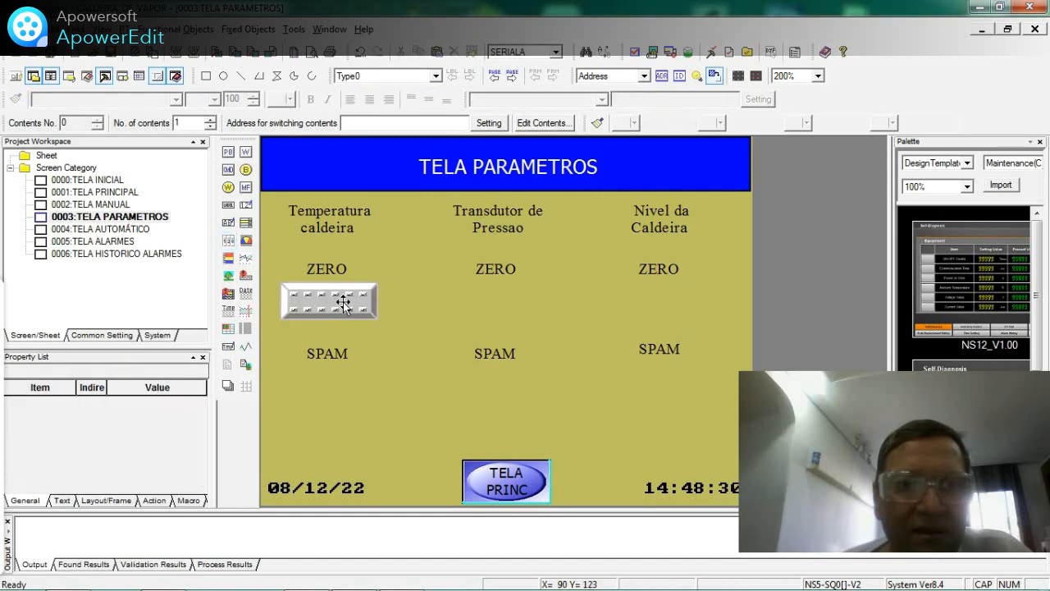
double_click(342, 304)
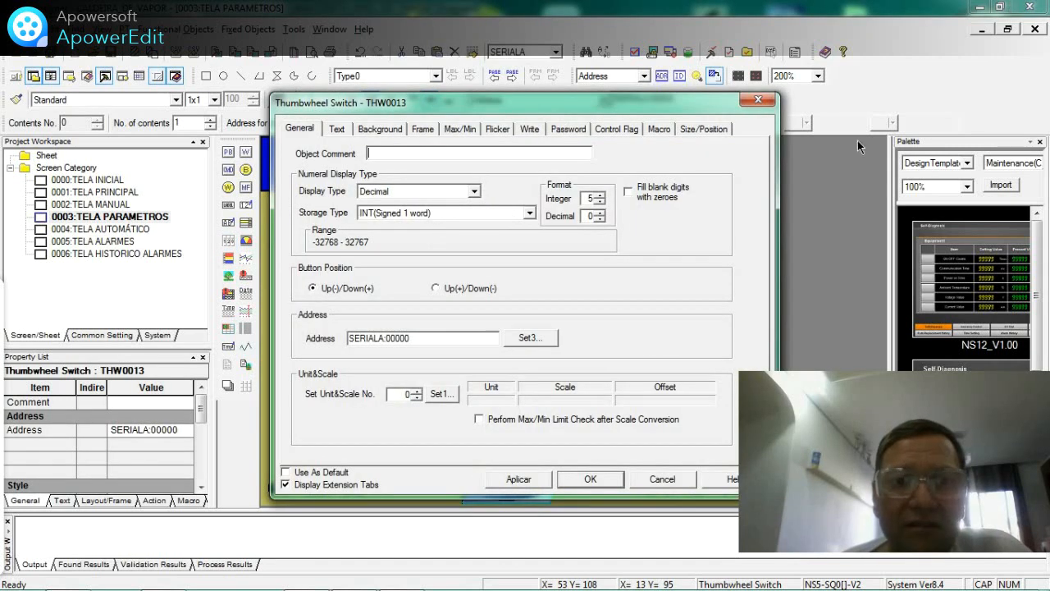
click(758, 99)
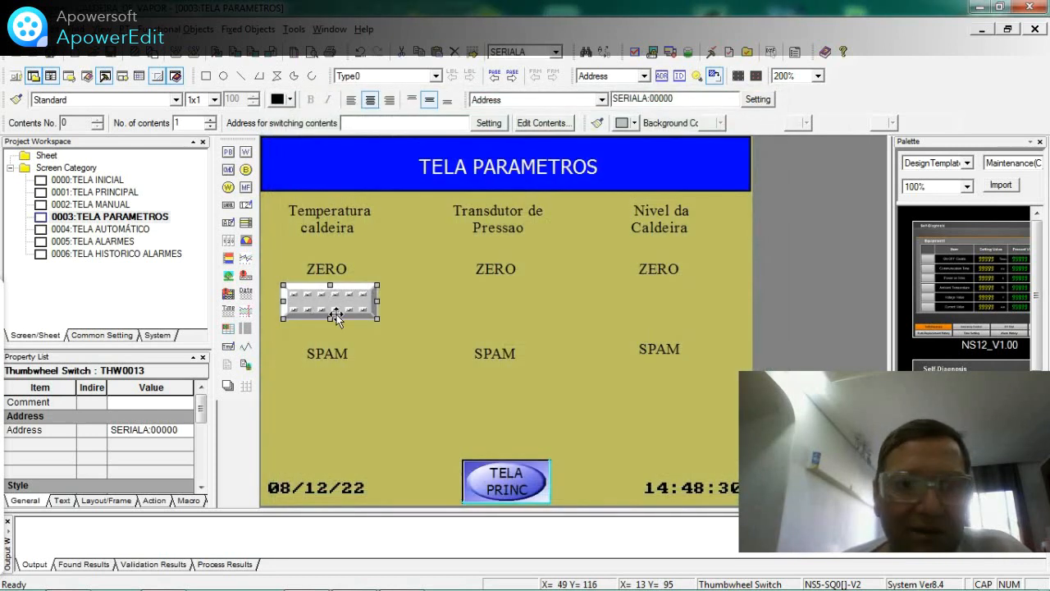
Try enlarging and repositioning the thumbwheel switch between the temperature and pressure columns, and delete it
drag(331, 319, 330, 348)
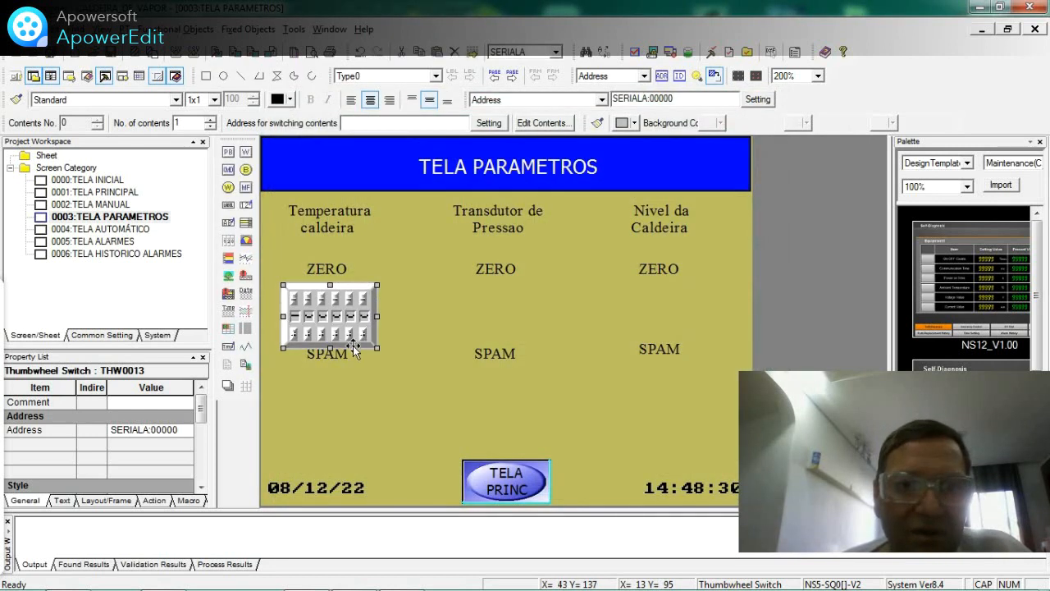
click(328, 354)
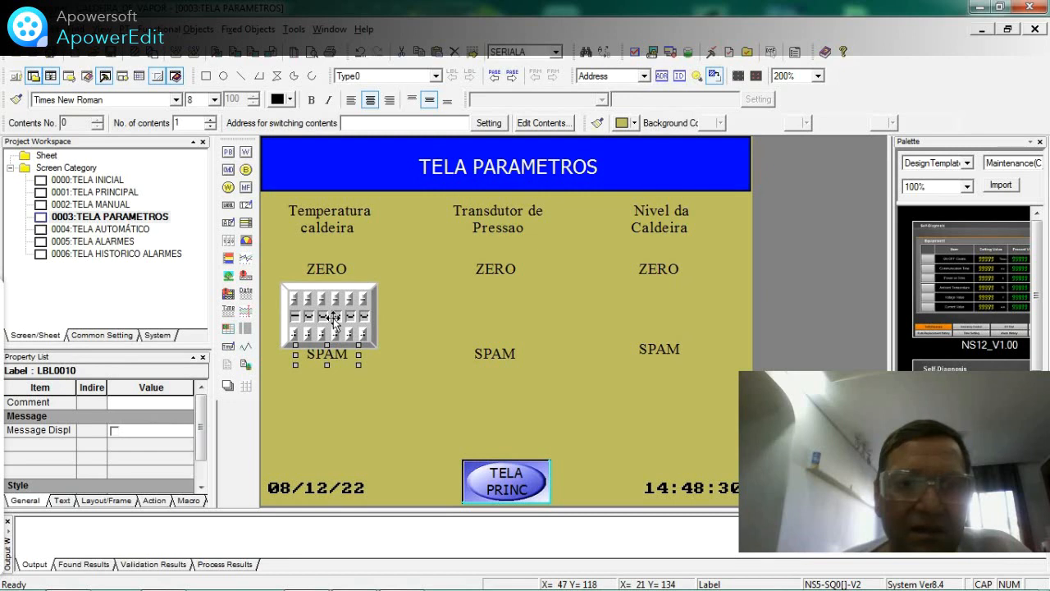
click(372, 313)
drag(424, 320, 414, 427)
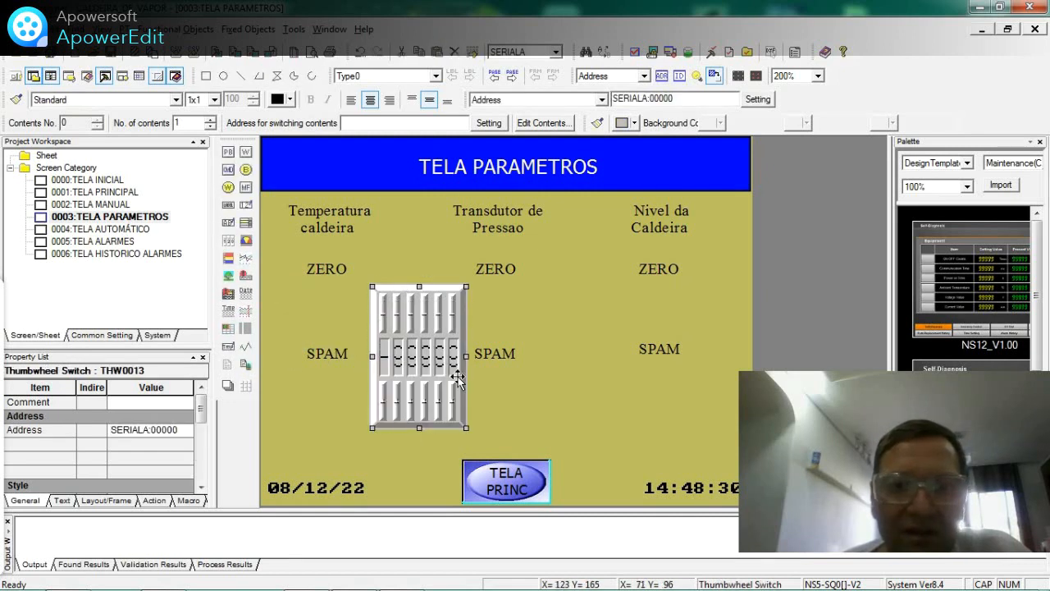
drag(465, 357, 555, 357)
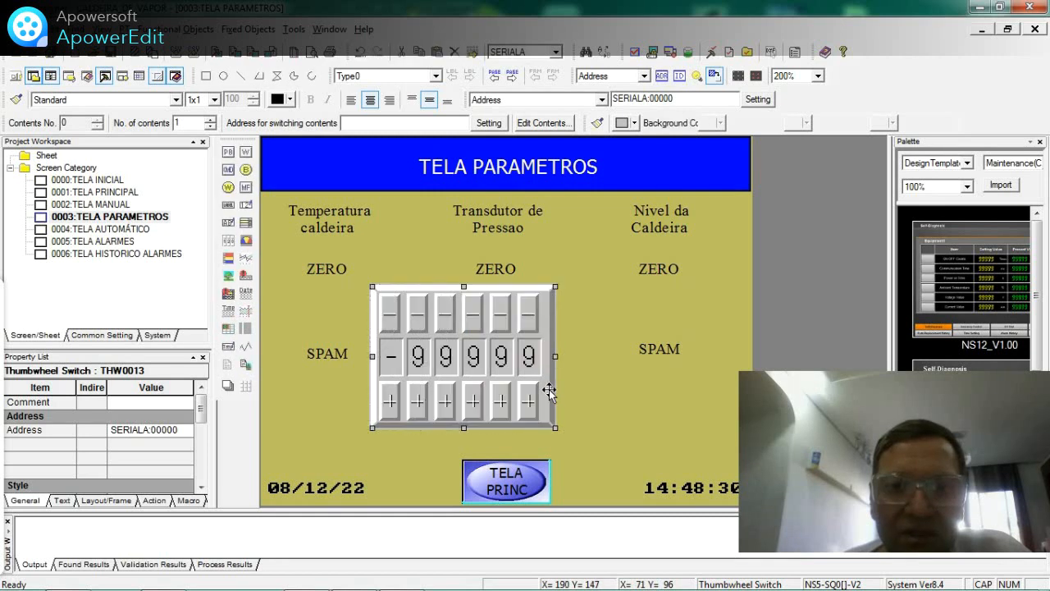
right_click(470, 368)
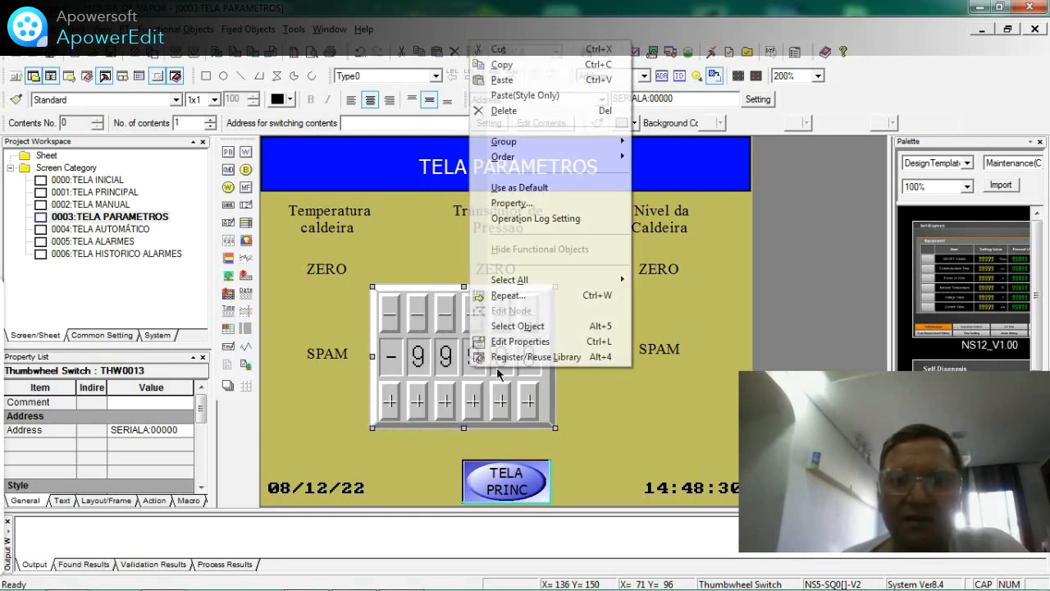
click(505, 111)
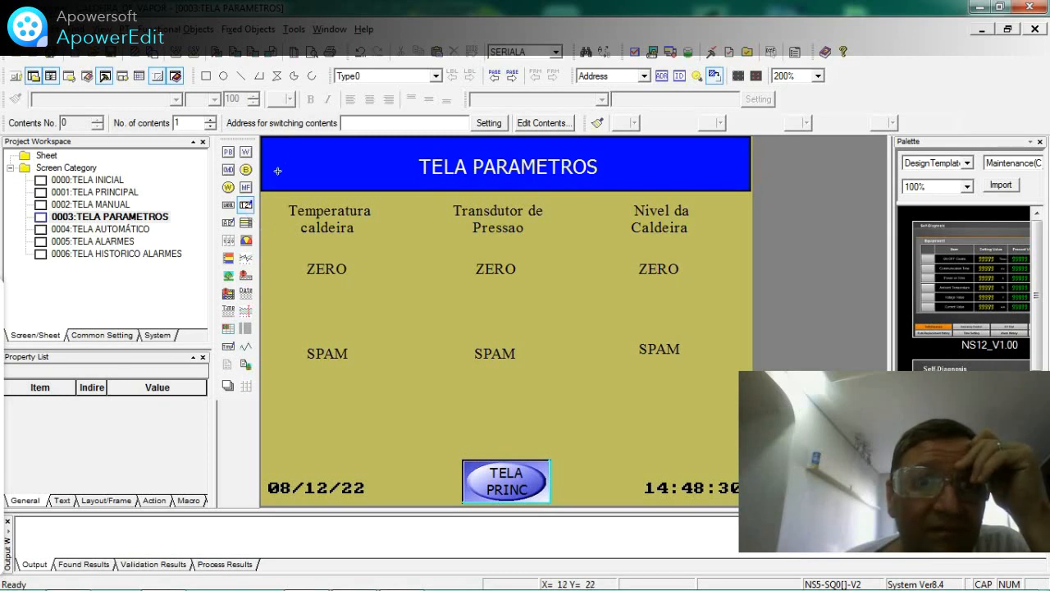
Draw a Numeral Display & Input object below the temperature "ZERO" label at about X=9, Y=98 and increase its height
click(250, 208)
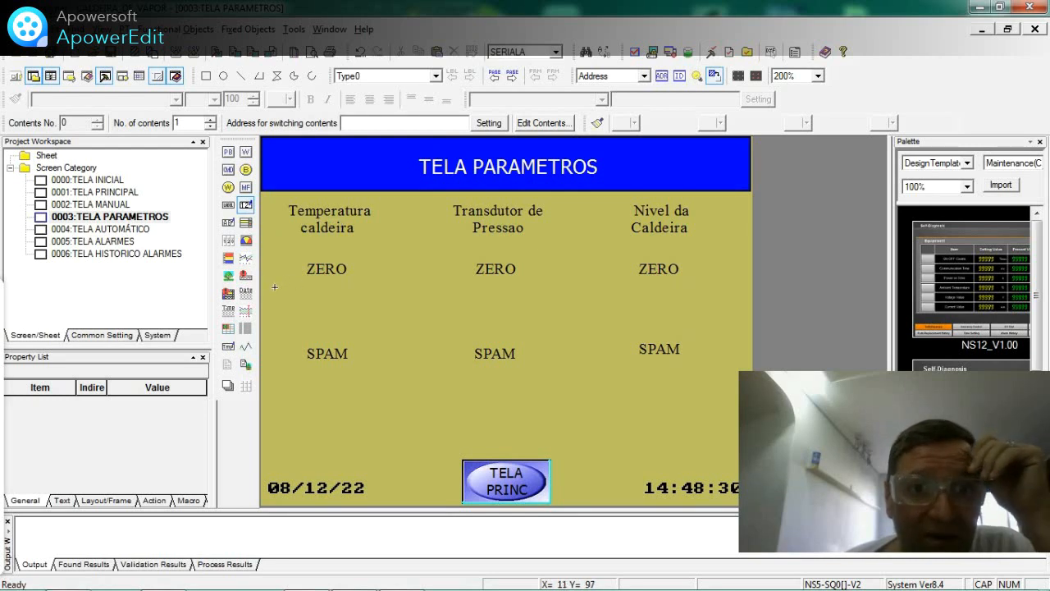
drag(277, 287, 387, 316)
double_click(334, 305)
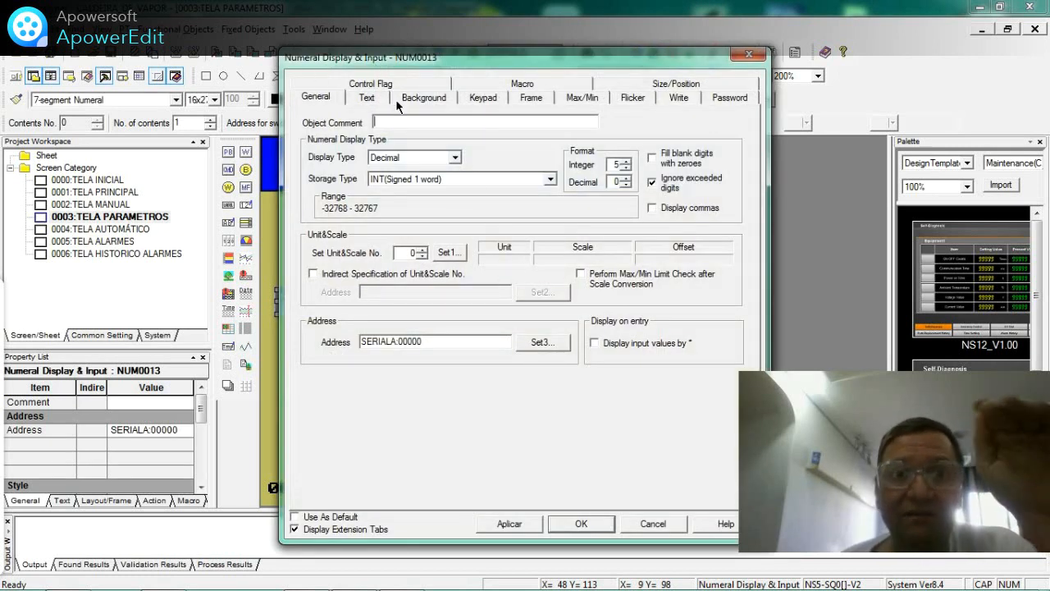
click(746, 58)
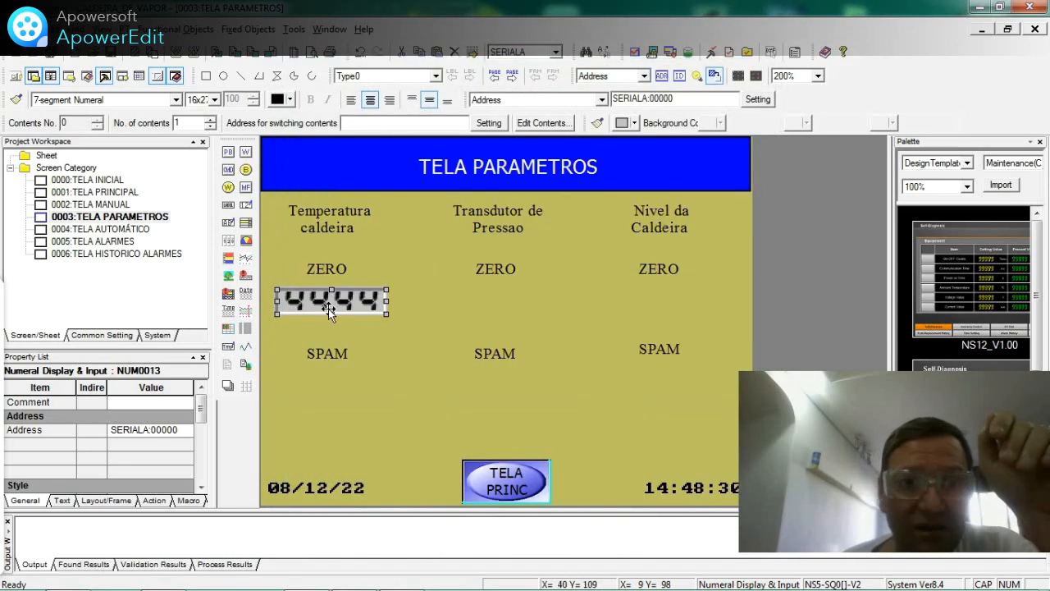
drag(331, 331, 335, 329)
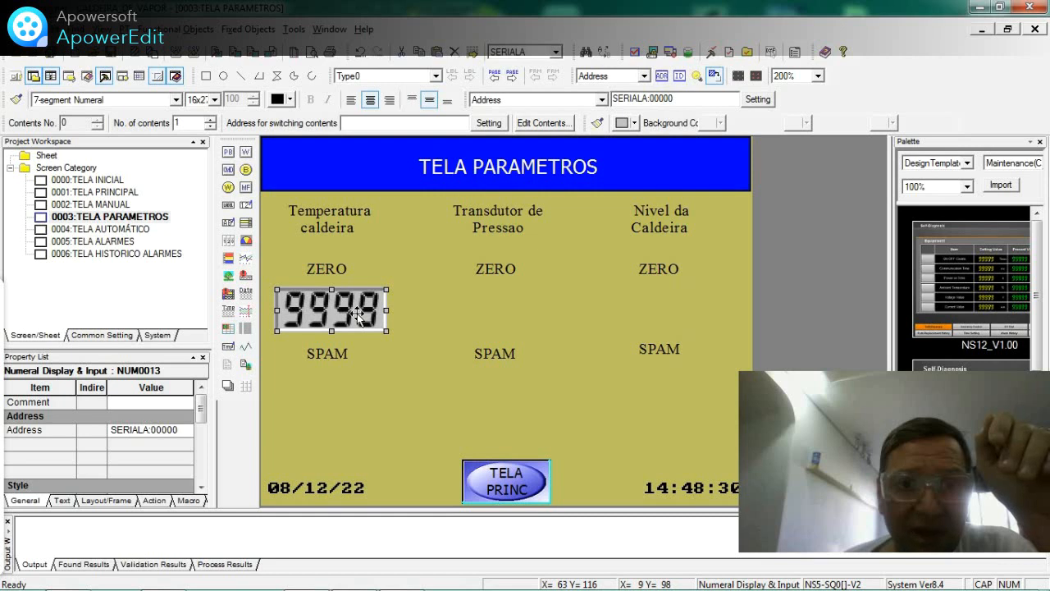
click(416, 313)
Set the storage type of the numeral input below the temperature "ZERO" label to REAL (Real number)
double_click(370, 315)
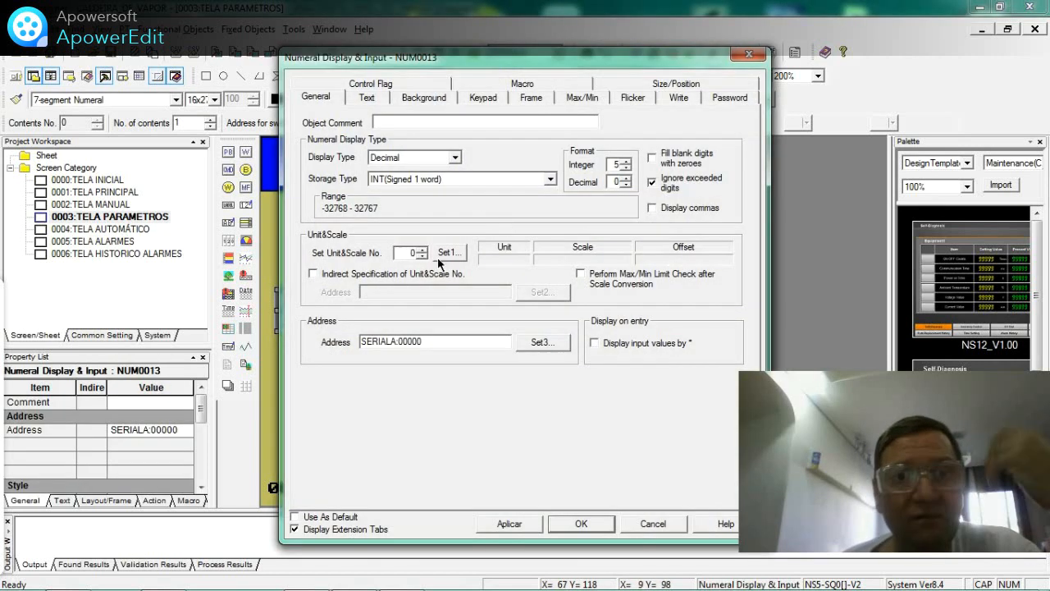
click(537, 179)
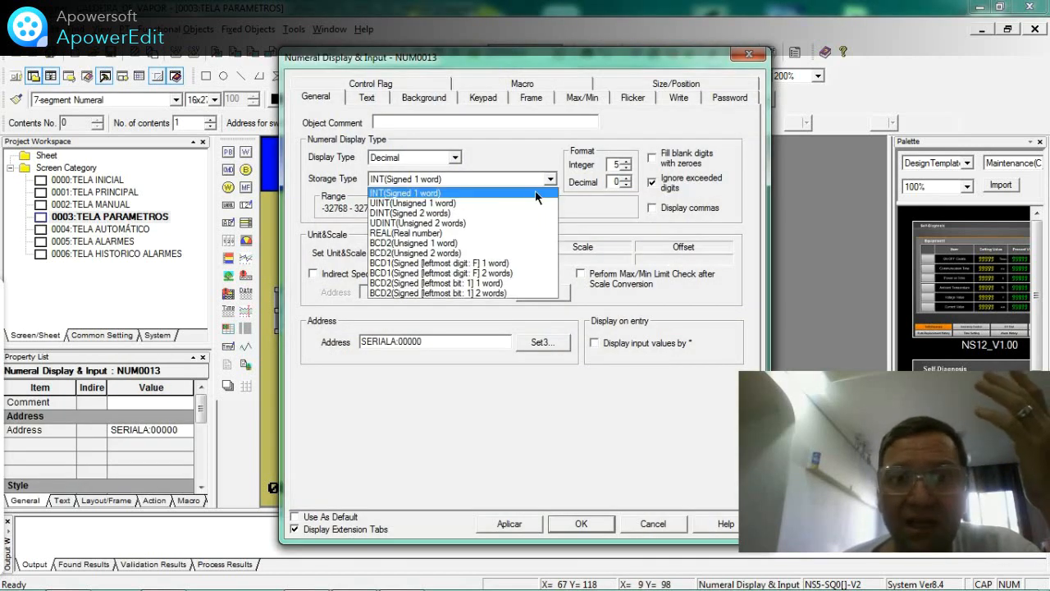
click(400, 233)
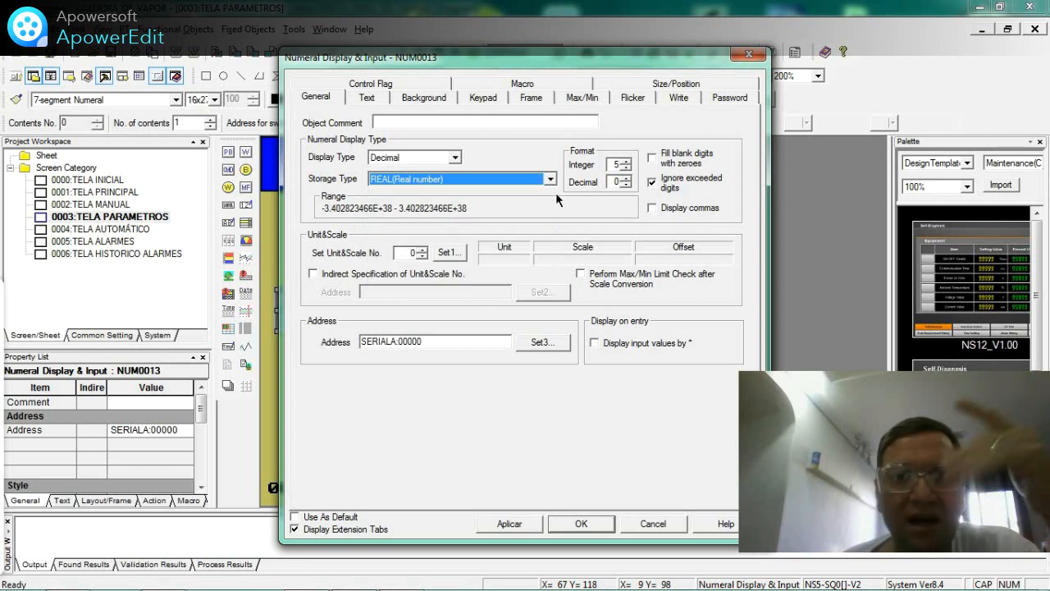
click(510, 522)
click(584, 523)
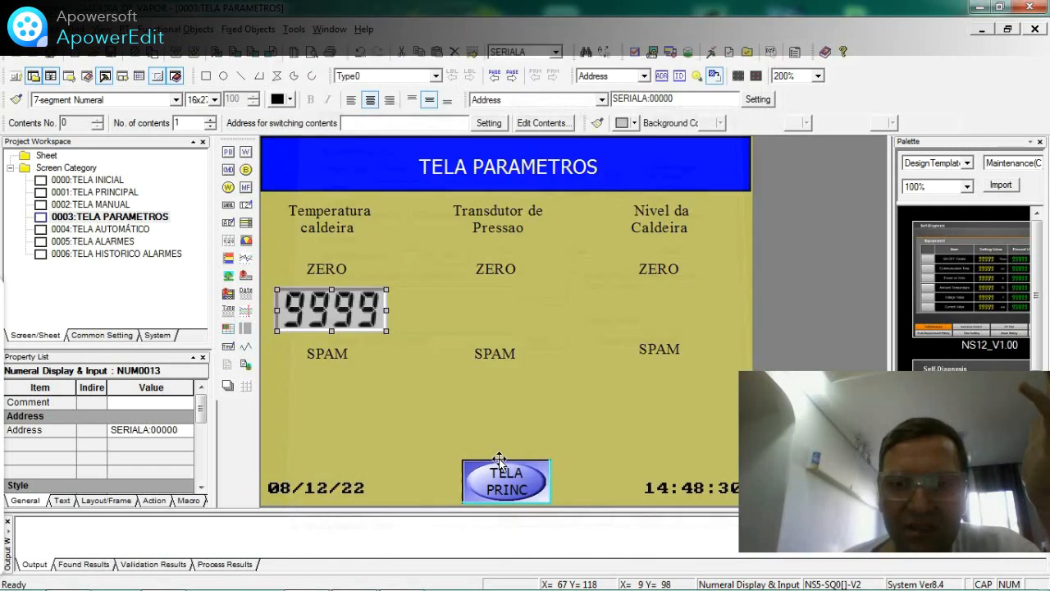
Review the general, control flag, macro and size/position properties of the temperature ZERO numeral input
double_click(333, 318)
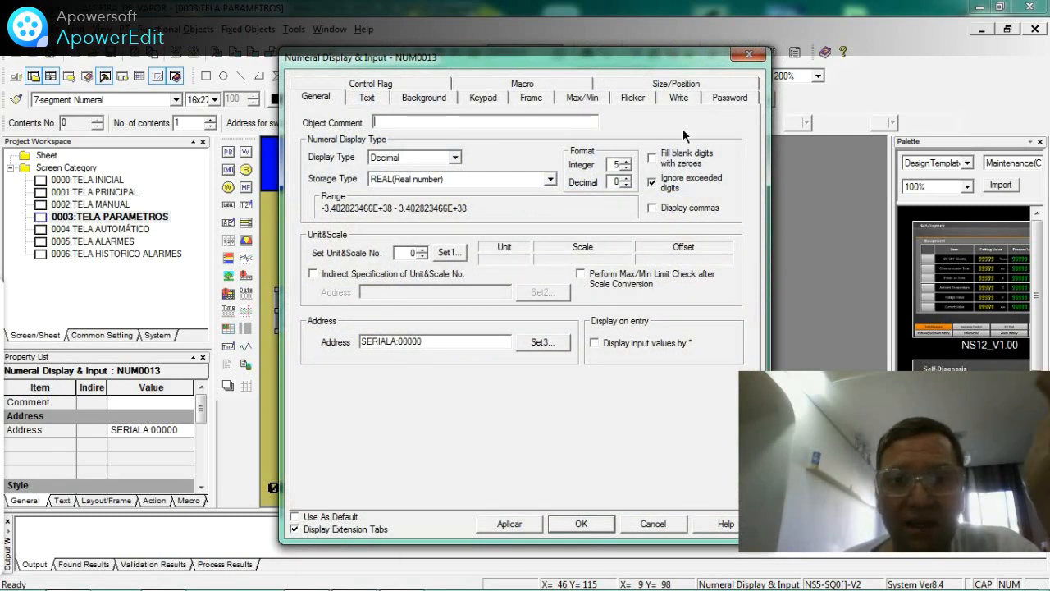
click(748, 54)
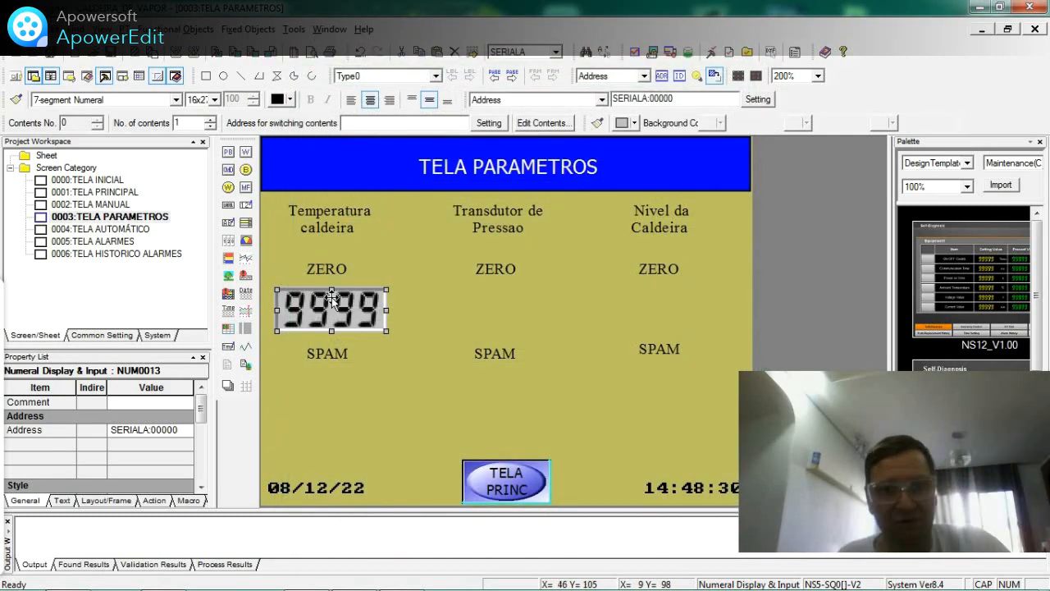
double_click(333, 305)
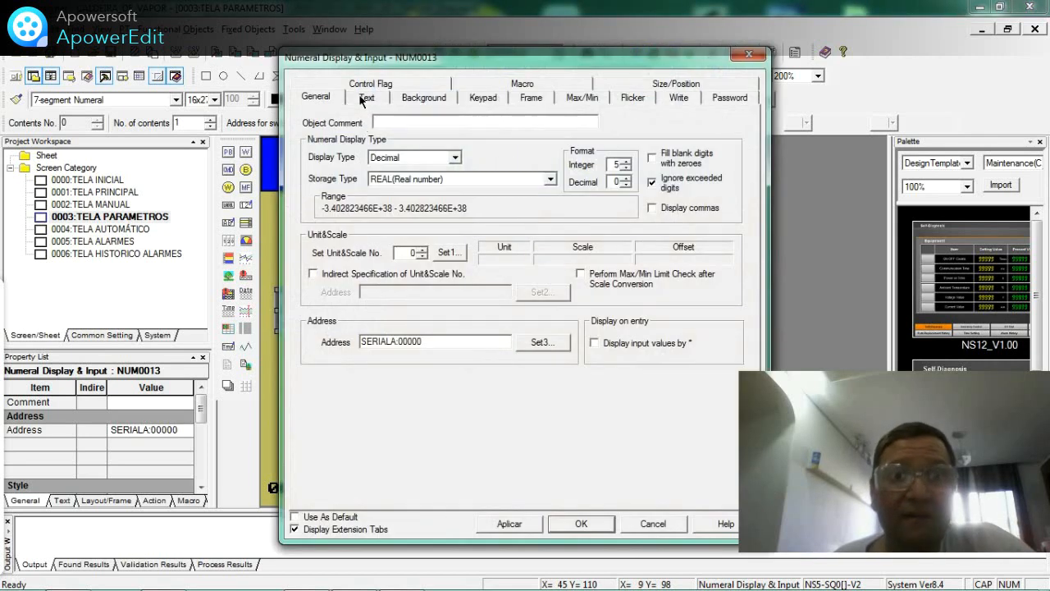
click(364, 87)
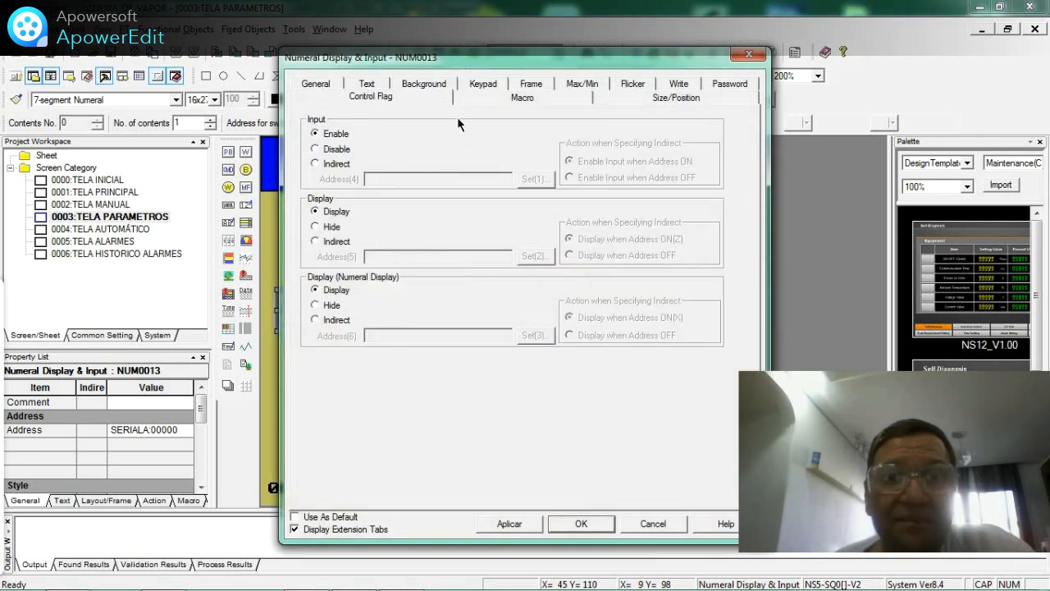
click(523, 102)
click(685, 97)
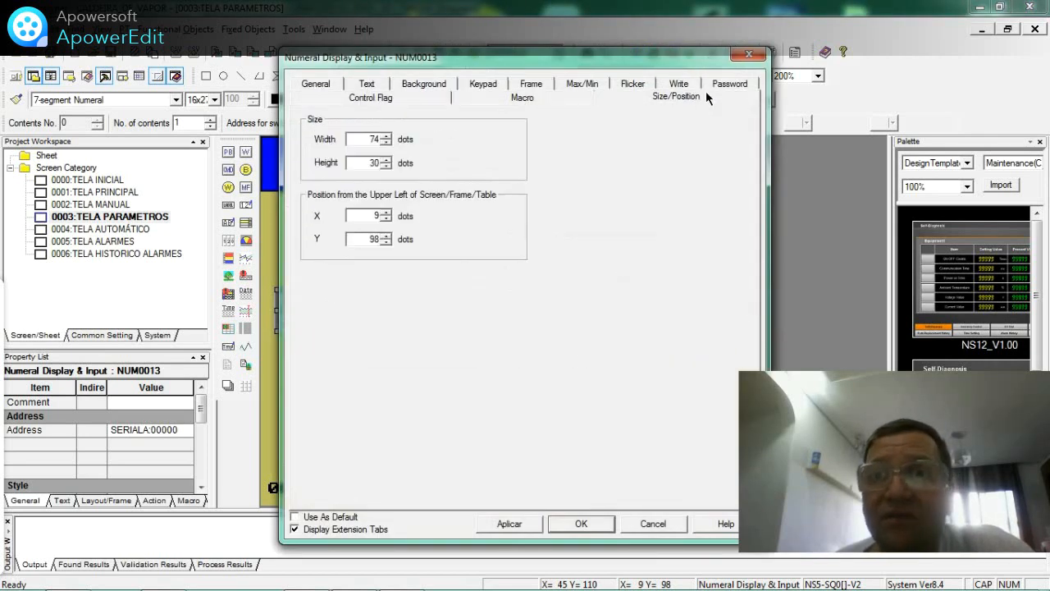
click(362, 84)
click(316, 97)
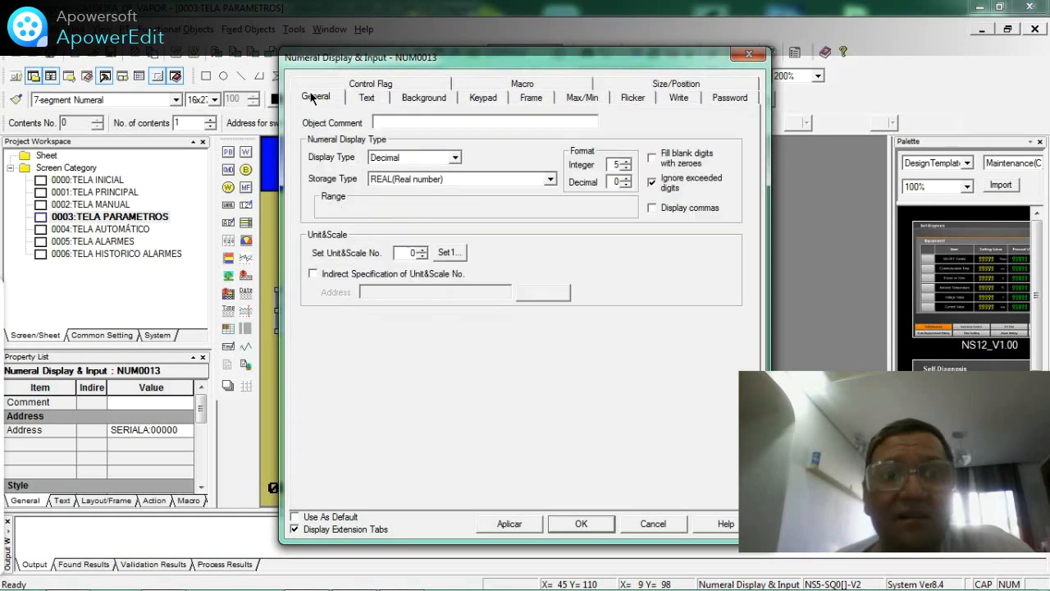
Change the text attribute of the temperature ZERO numeral input to the Fine font at size 1x1
click(368, 99)
click(349, 167)
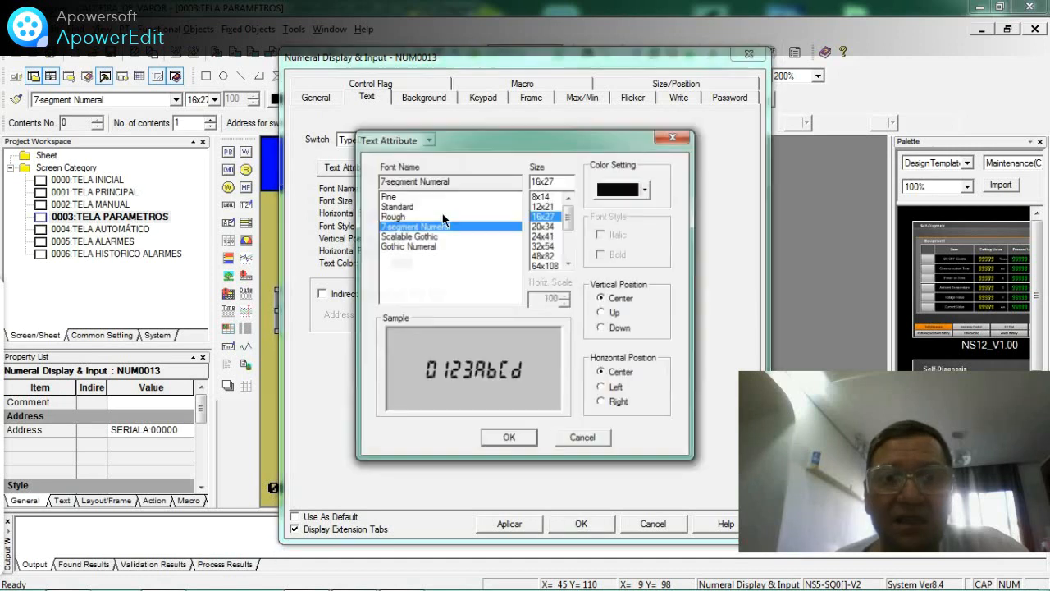
click(543, 206)
click(543, 196)
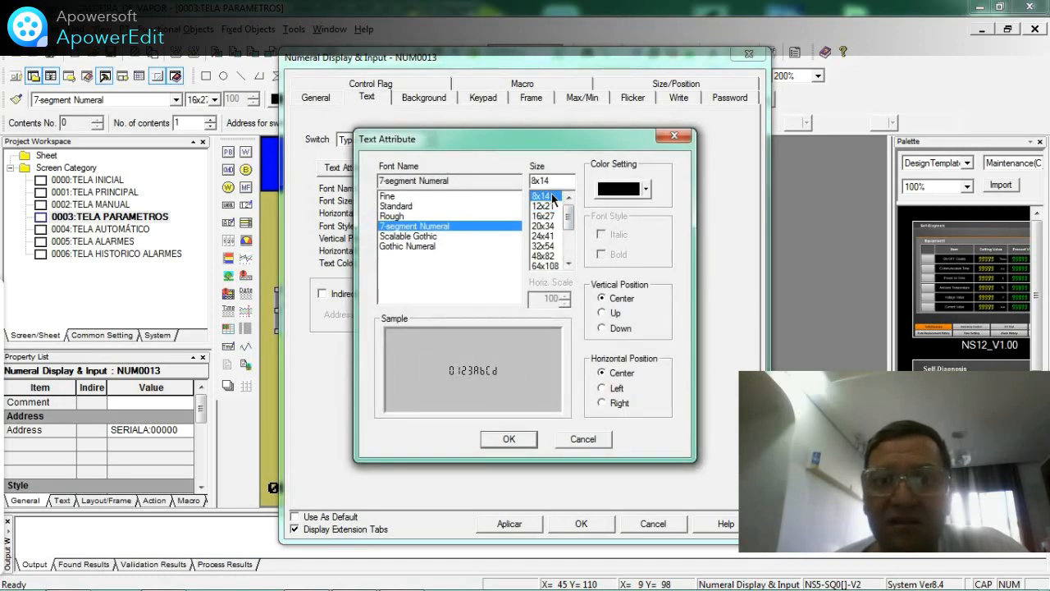
click(542, 226)
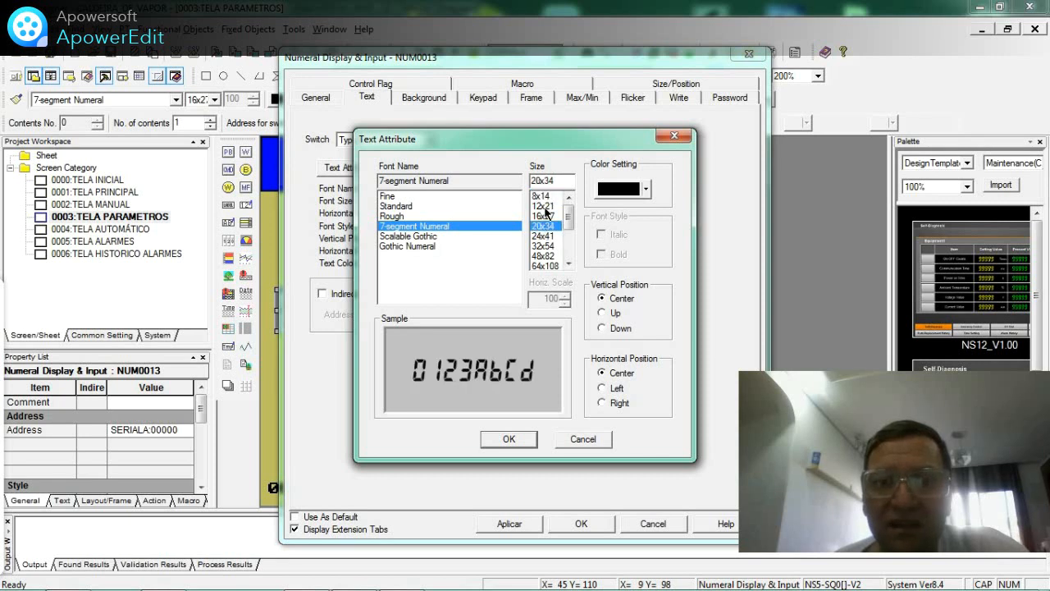
click(545, 207)
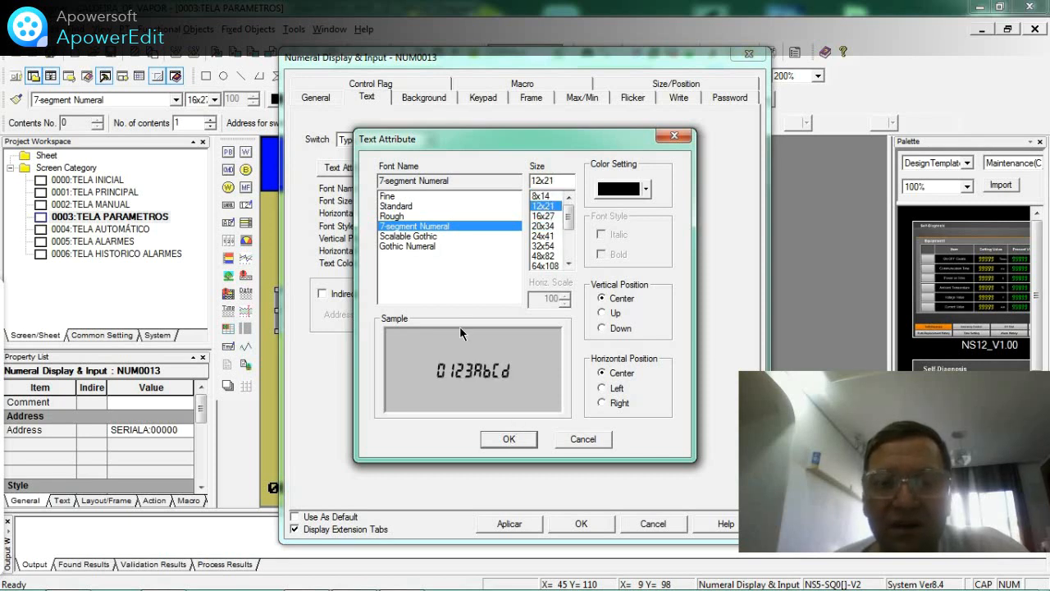
click(395, 196)
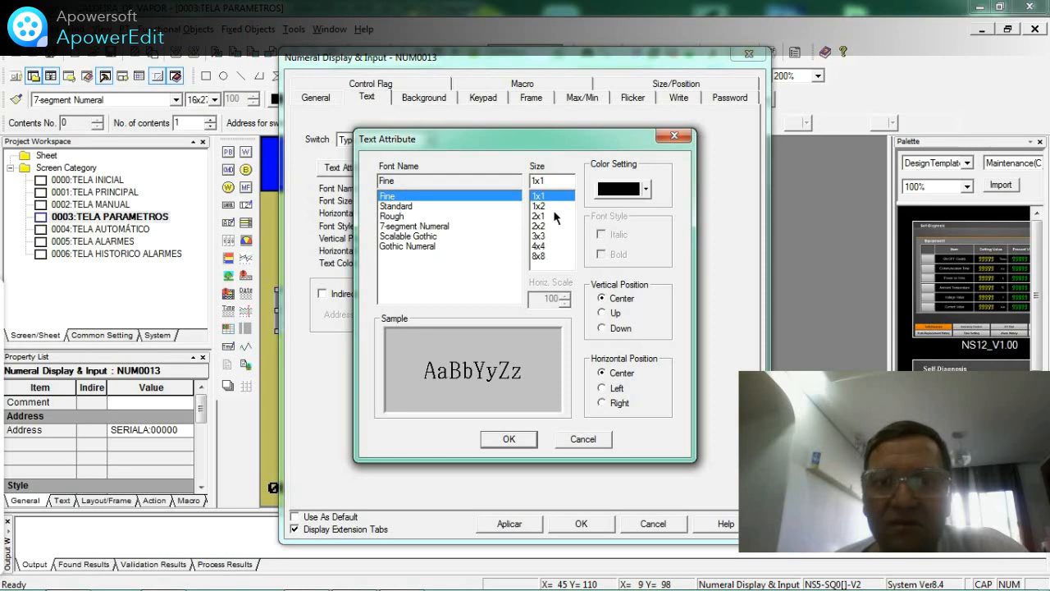
click(498, 440)
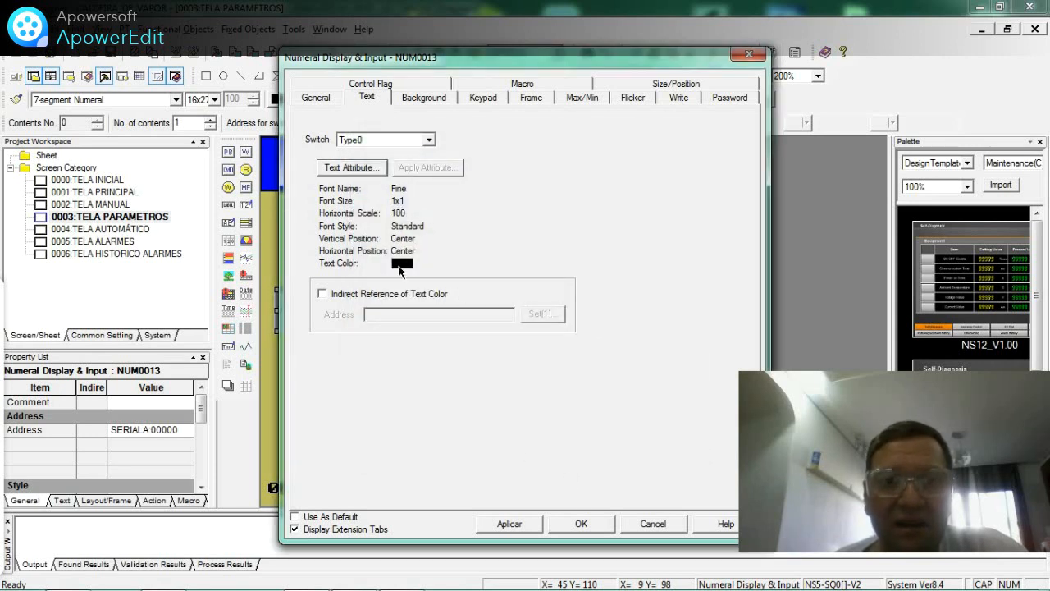
Try a blue tile background on the temperature ZERO numeral input
click(322, 98)
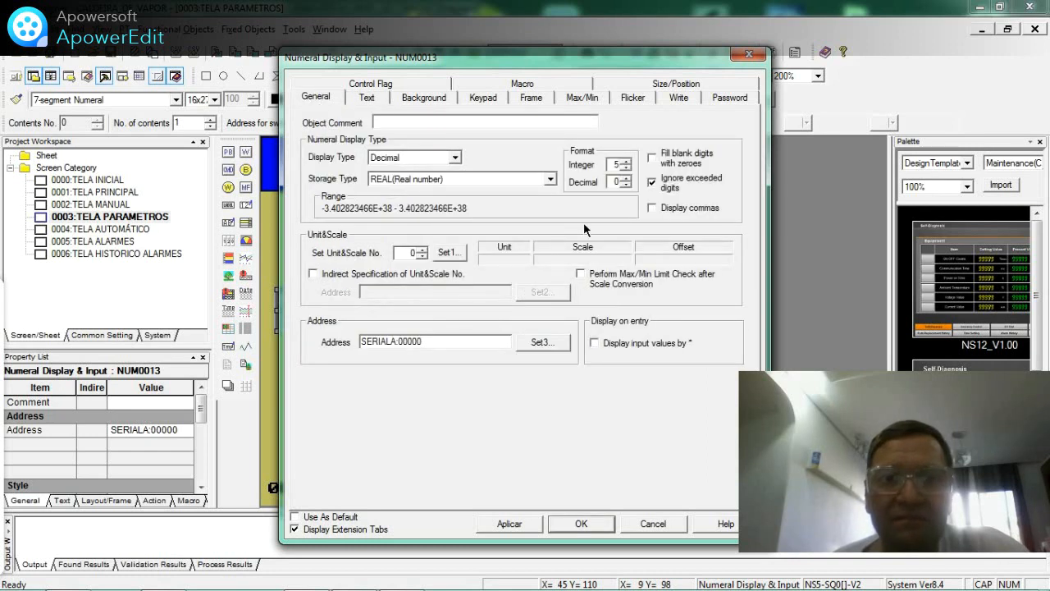
click(424, 98)
click(381, 145)
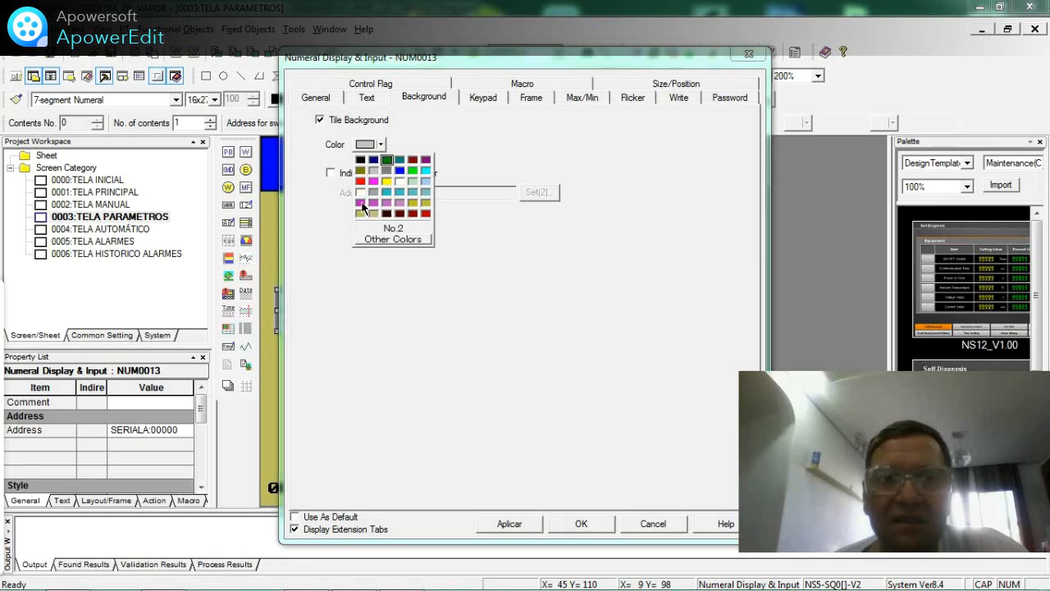
click(361, 213)
click(382, 145)
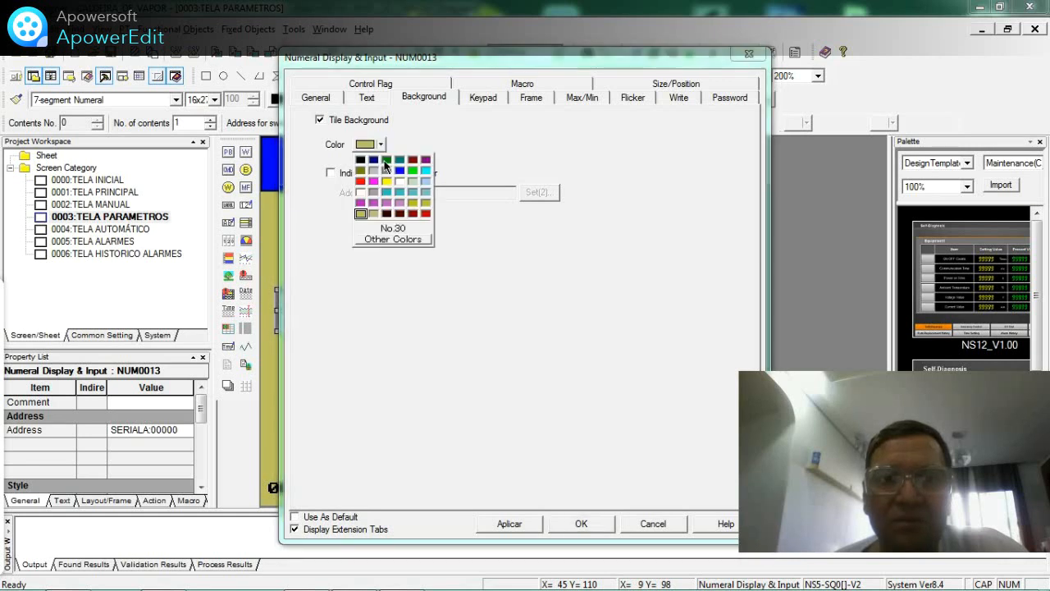
click(399, 171)
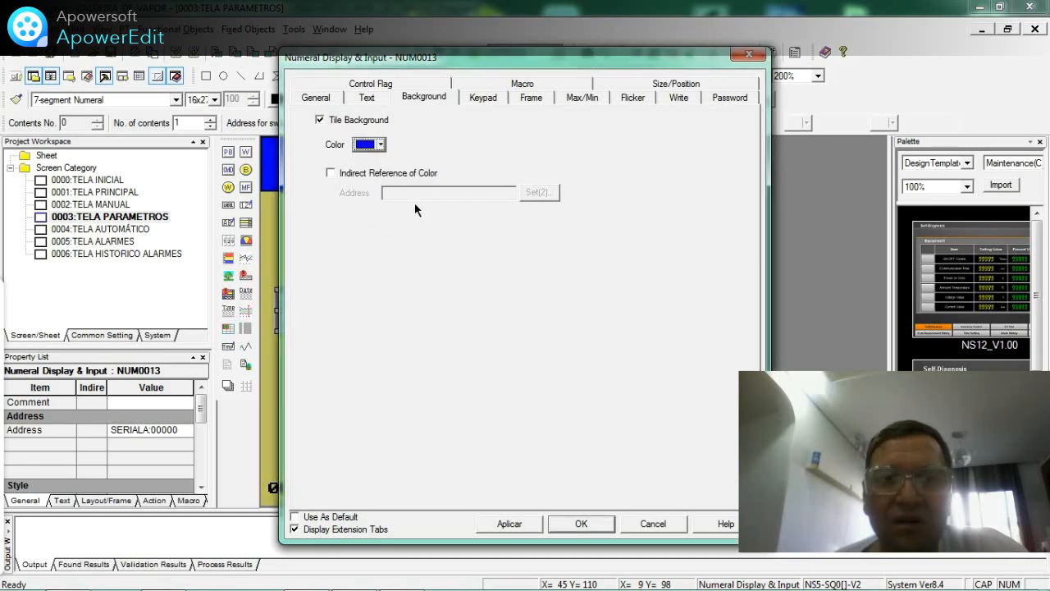
click(530, 523)
click(581, 522)
Set the tile background of the temperature ZERO numeral input to olive color No.30, matching the screen background
double_click(356, 313)
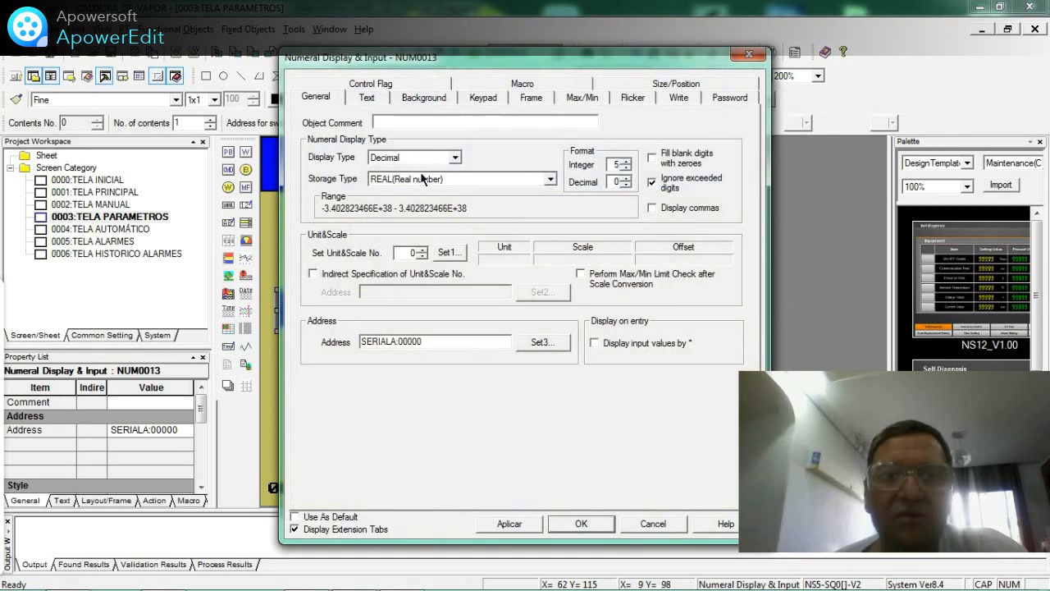
click(422, 97)
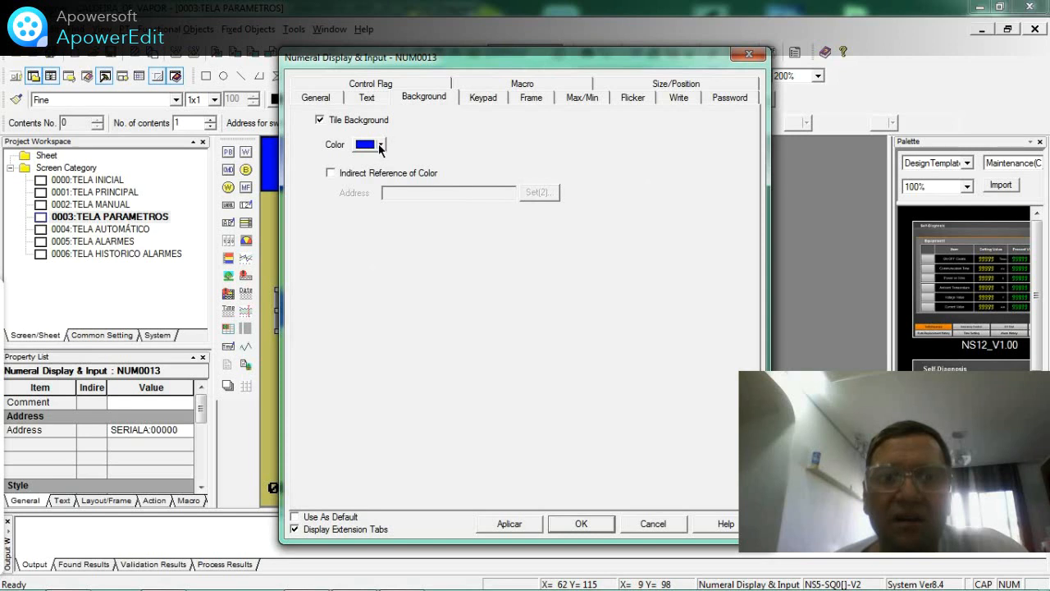
click(380, 144)
click(361, 215)
click(509, 525)
click(555, 526)
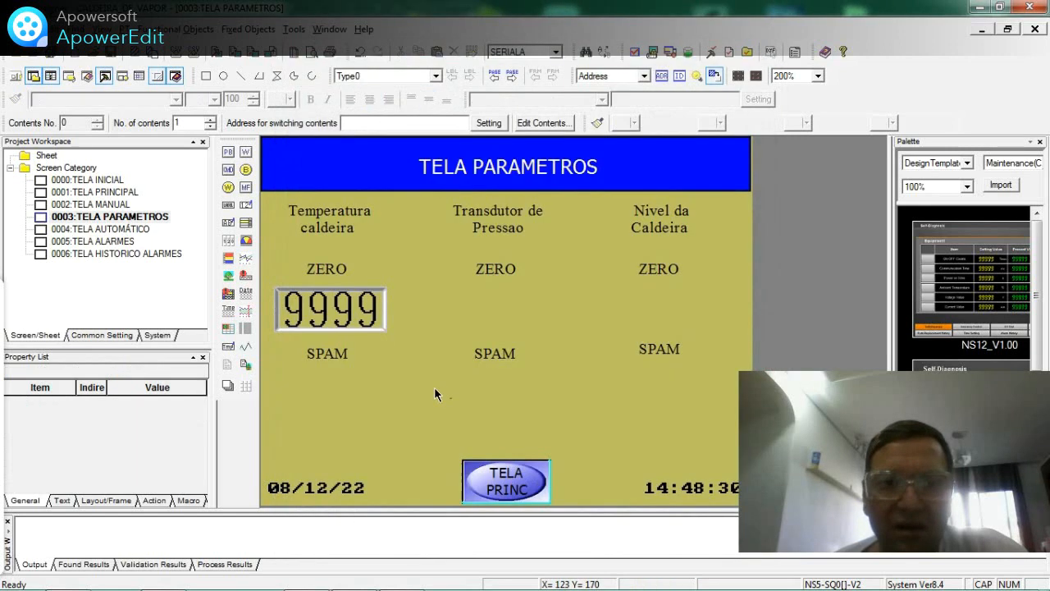
Give the temperature ZERO numeral input a three-dimensional frame with blue left/top and green right/bottom colors, and turn off its border
double_click(346, 320)
click(363, 98)
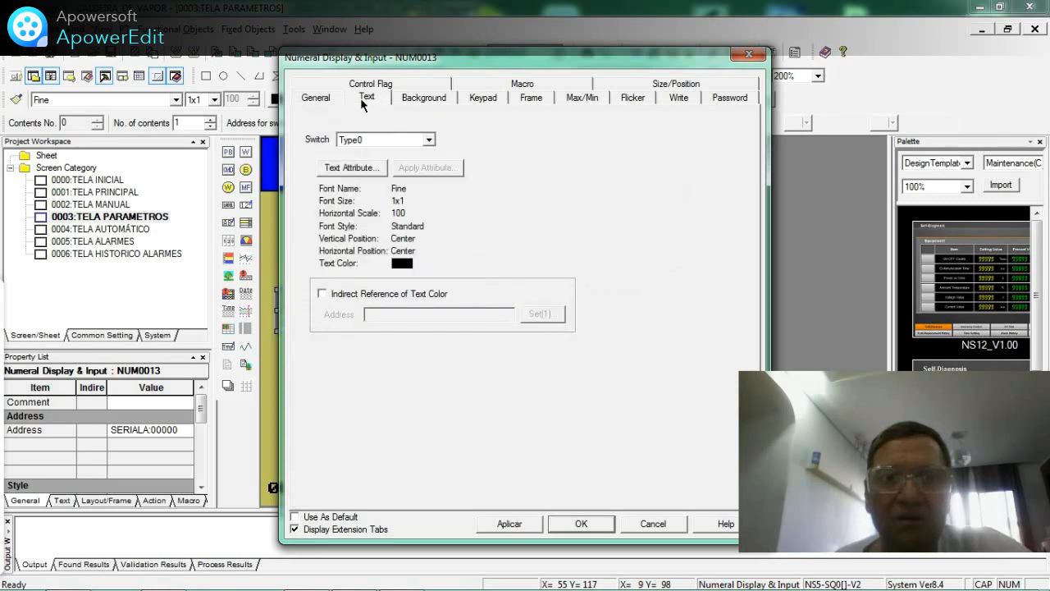
click(420, 98)
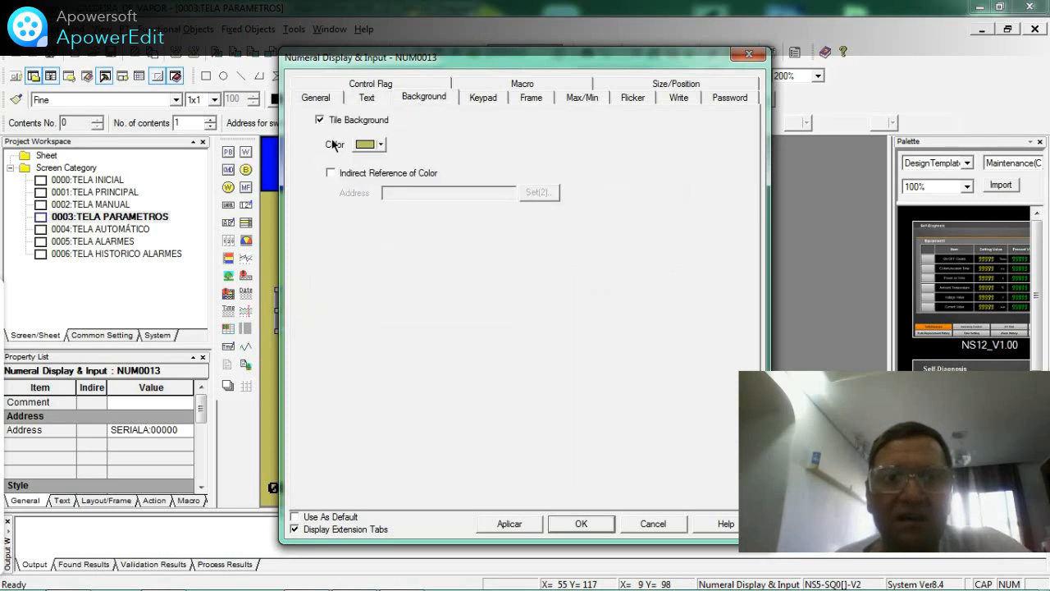
click(484, 99)
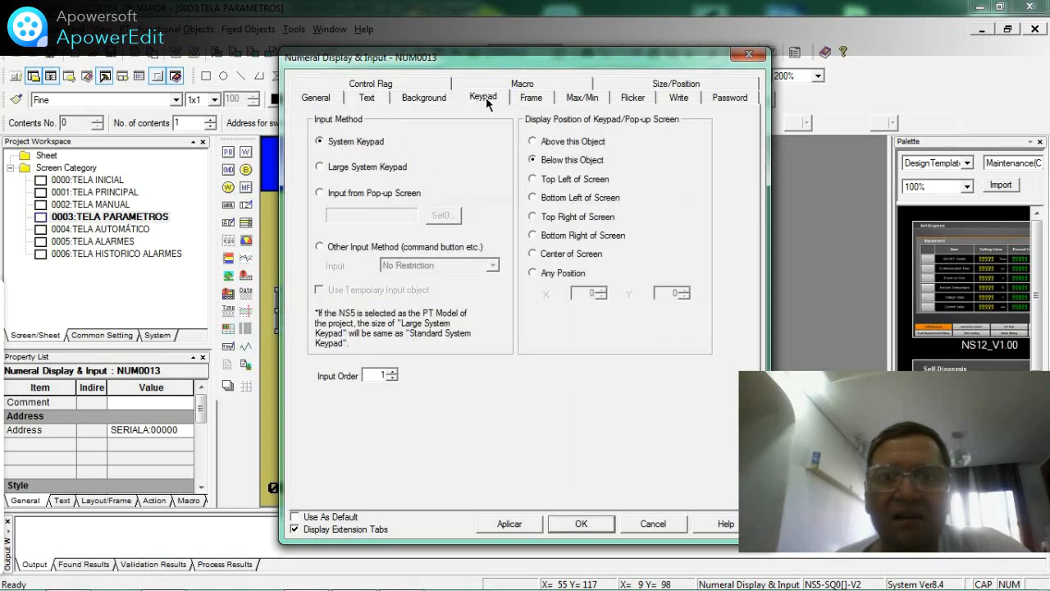
click(530, 99)
click(447, 144)
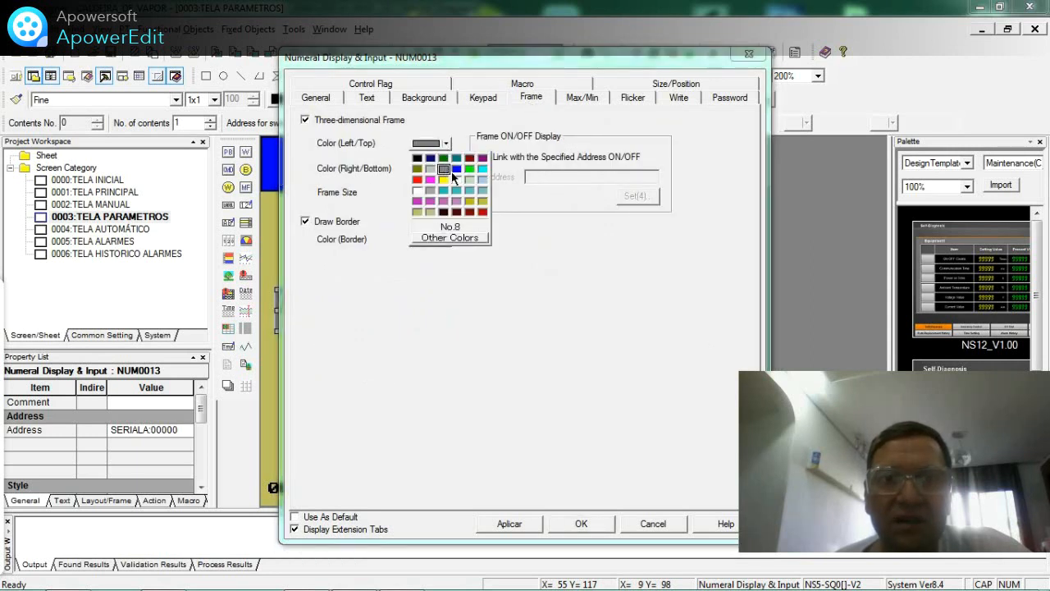
click(455, 169)
click(447, 169)
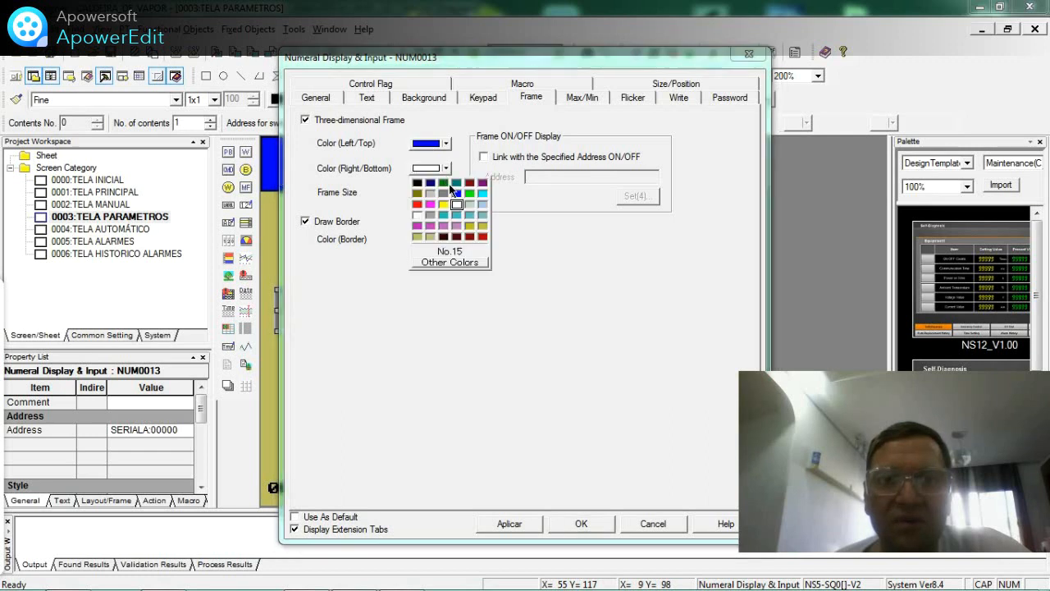
click(455, 204)
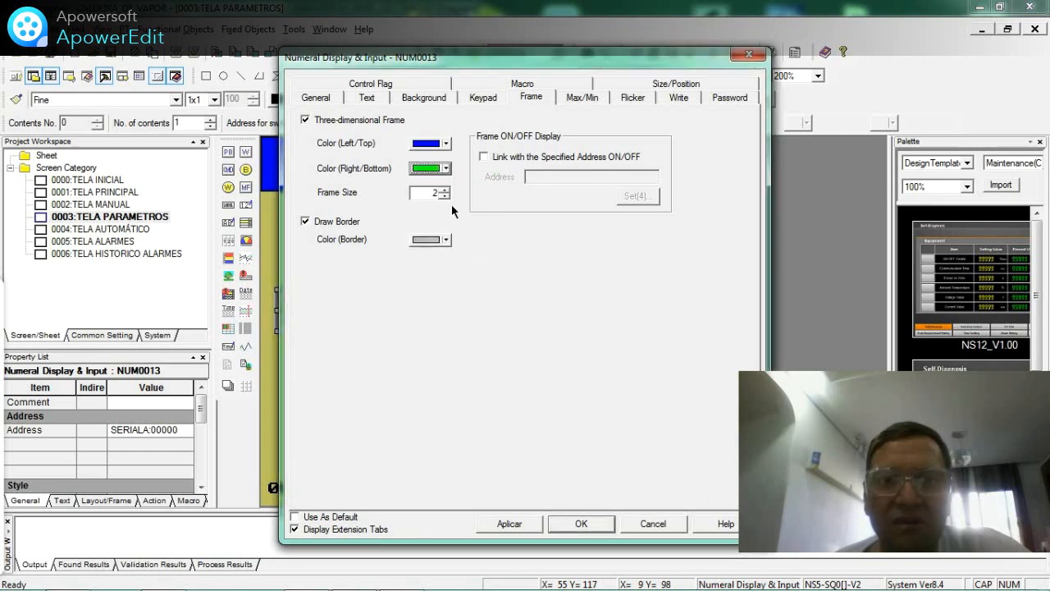
click(305, 222)
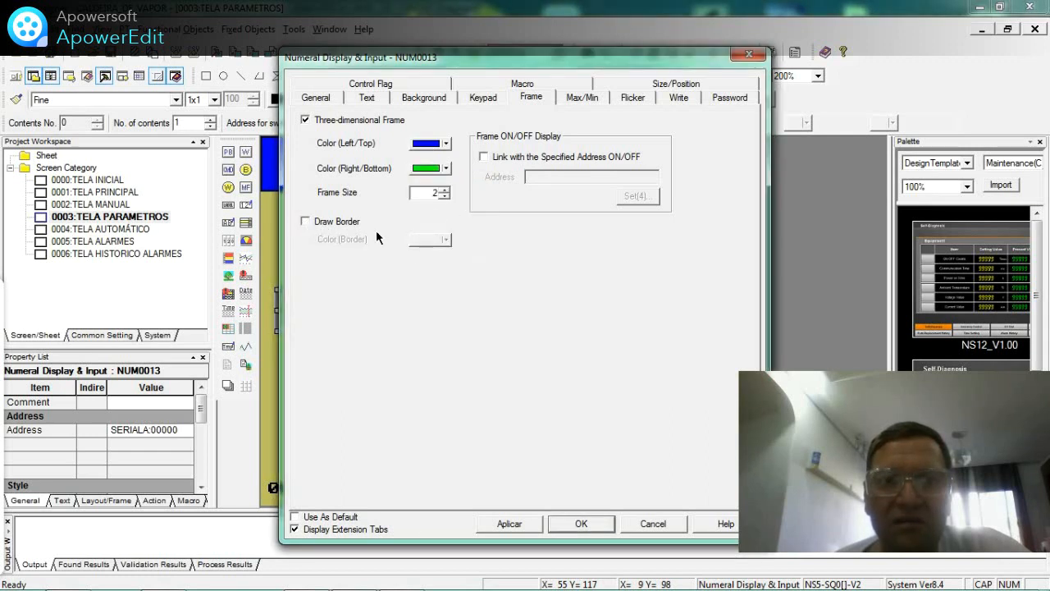
click(555, 522)
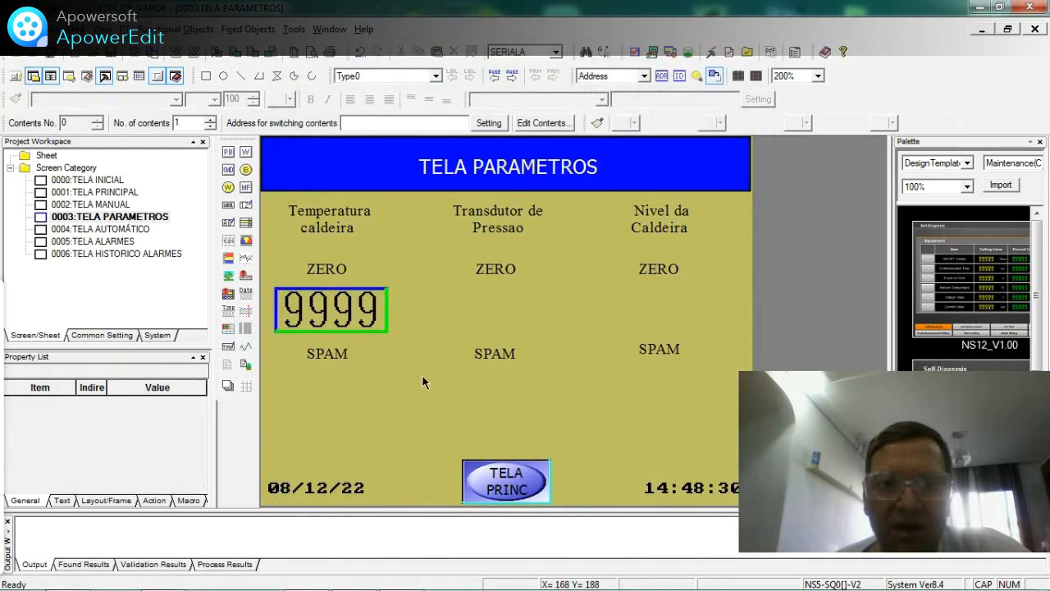
Change the right/bottom frame color of the temperature ZERO numeral input to cyan
click(371, 323)
click(414, 406)
double_click(370, 320)
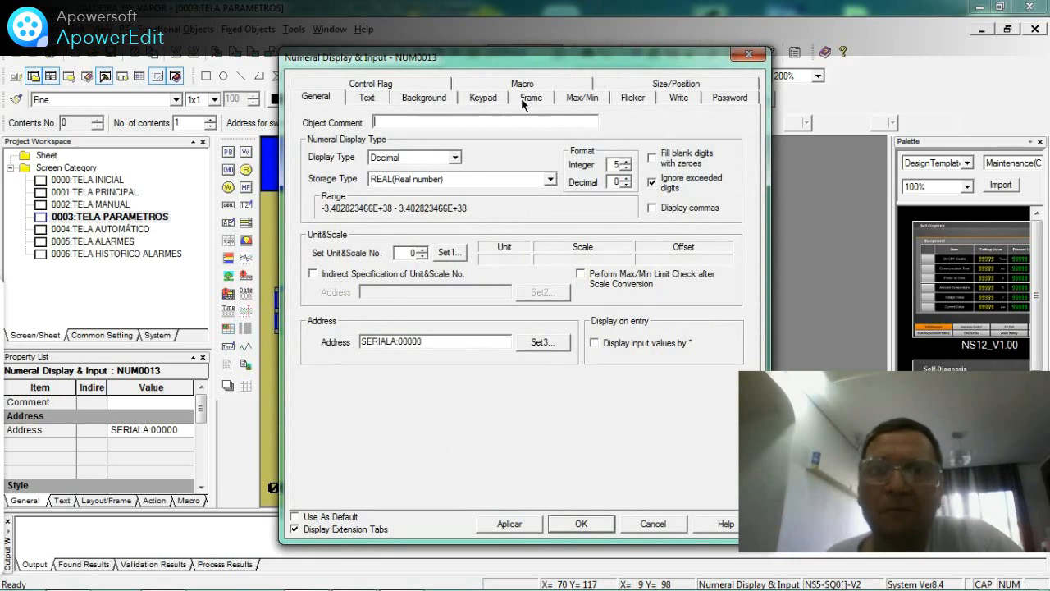
click(484, 100)
click(529, 97)
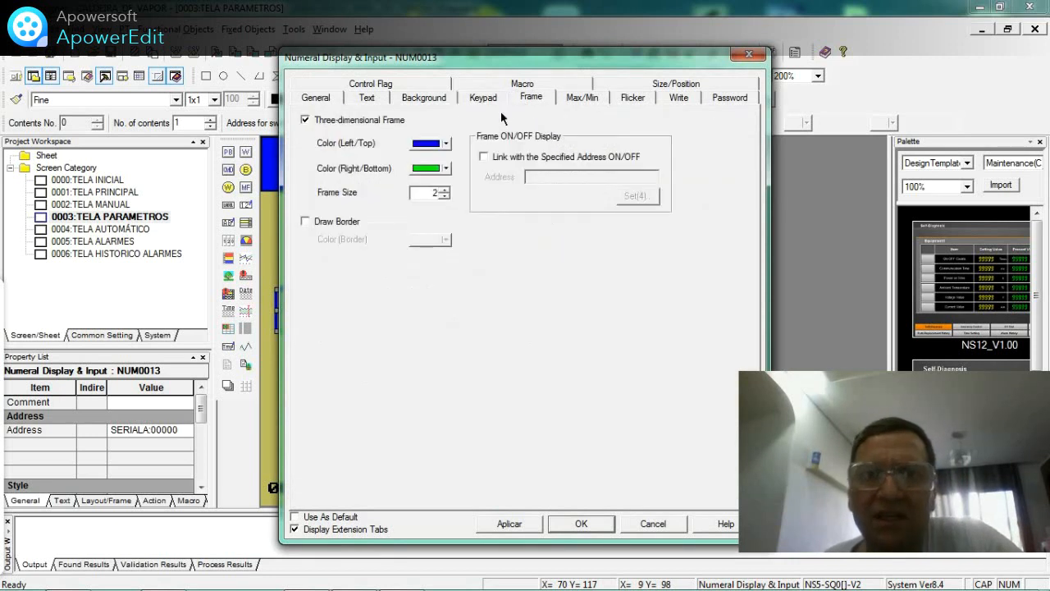
click(444, 168)
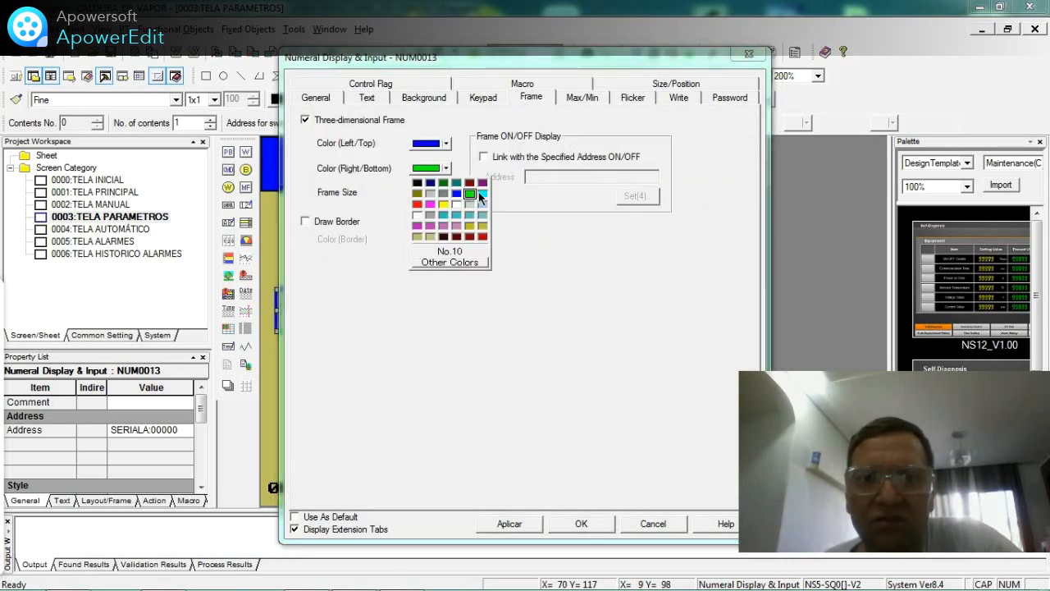
click(482, 194)
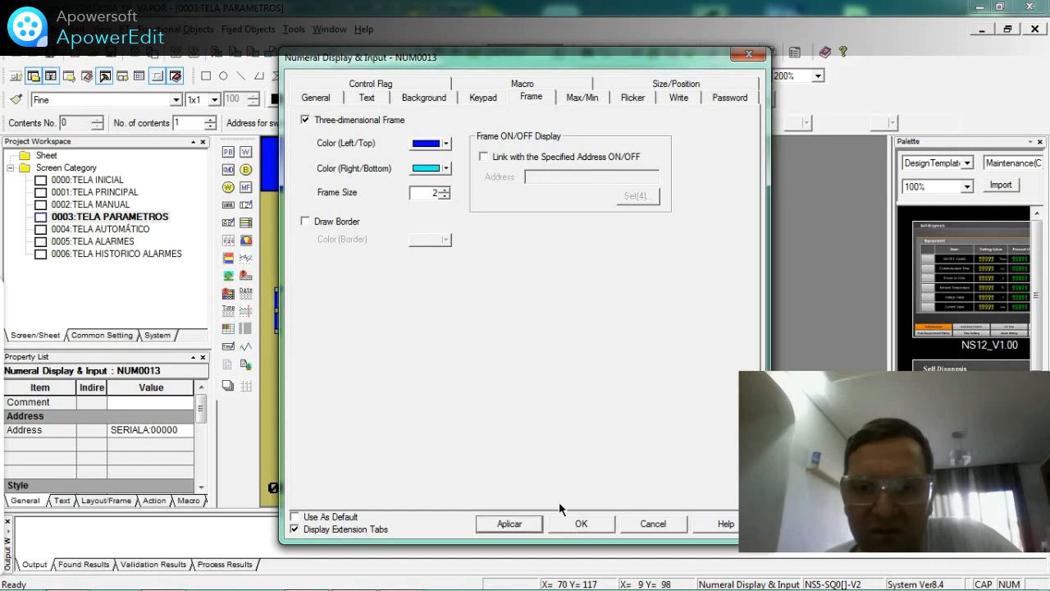
Confirm the numeral input's frame settings, then duplicate the temperature ZERO numeral input and place the copy under the temperature SPAM label
click(574, 523)
click(351, 328)
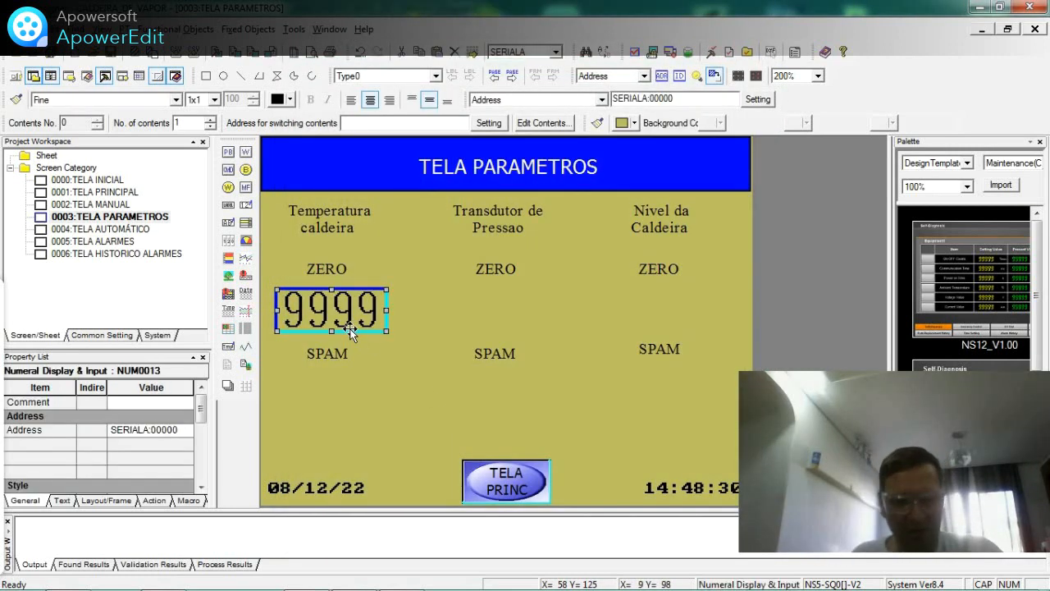
key(ctrl+c)
key(ctrl+v)
drag(355, 330, 356, 400)
click(420, 404)
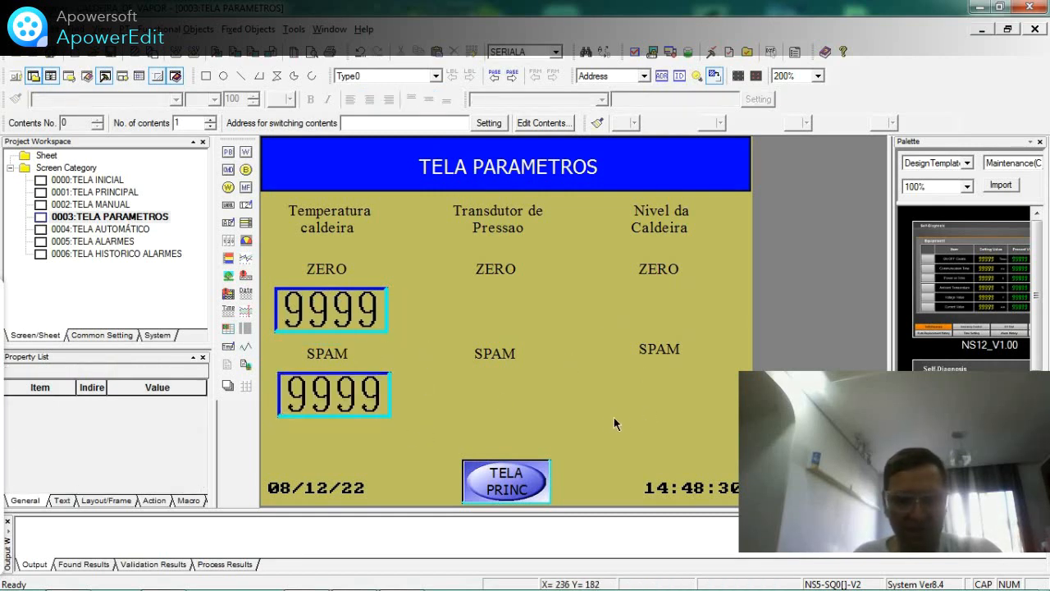
Paste four more copies of the numeral input and place them under the ZERO and SPAM labels of the pressure and level columns
key(ctrl+v)
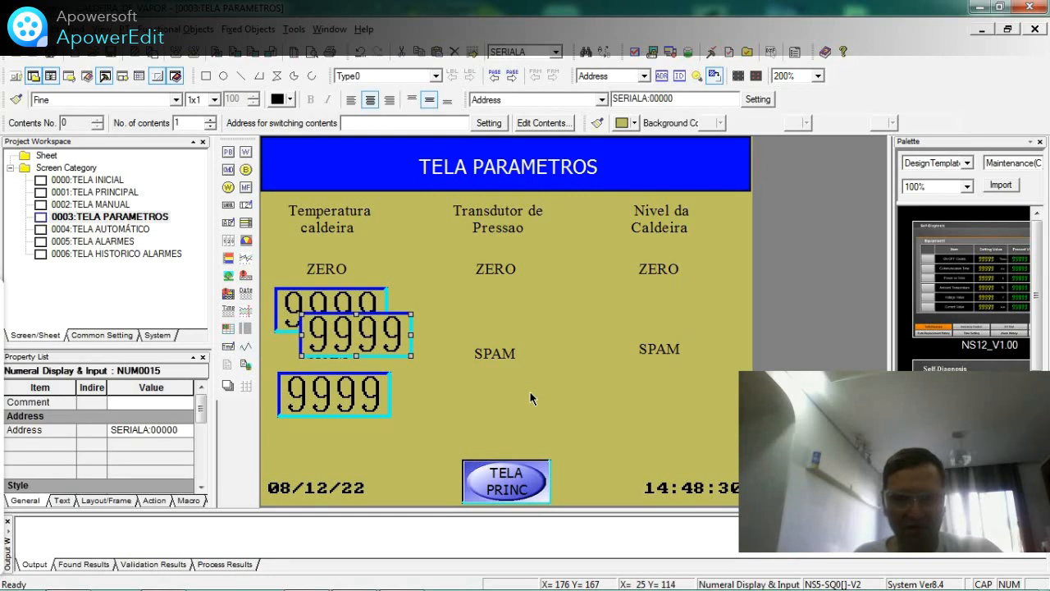
key(ctrl+v)
key(ctrl+v)
key(ctrl+v)
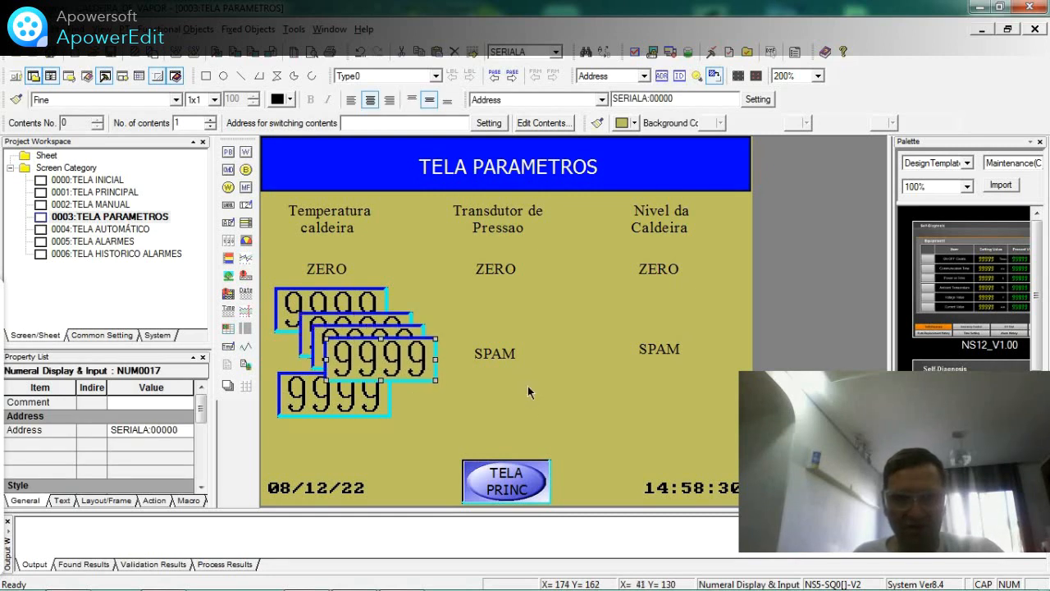
drag(434, 374, 673, 395)
drag(391, 359, 491, 315)
drag(379, 335, 645, 324)
click(603, 334)
click(641, 301)
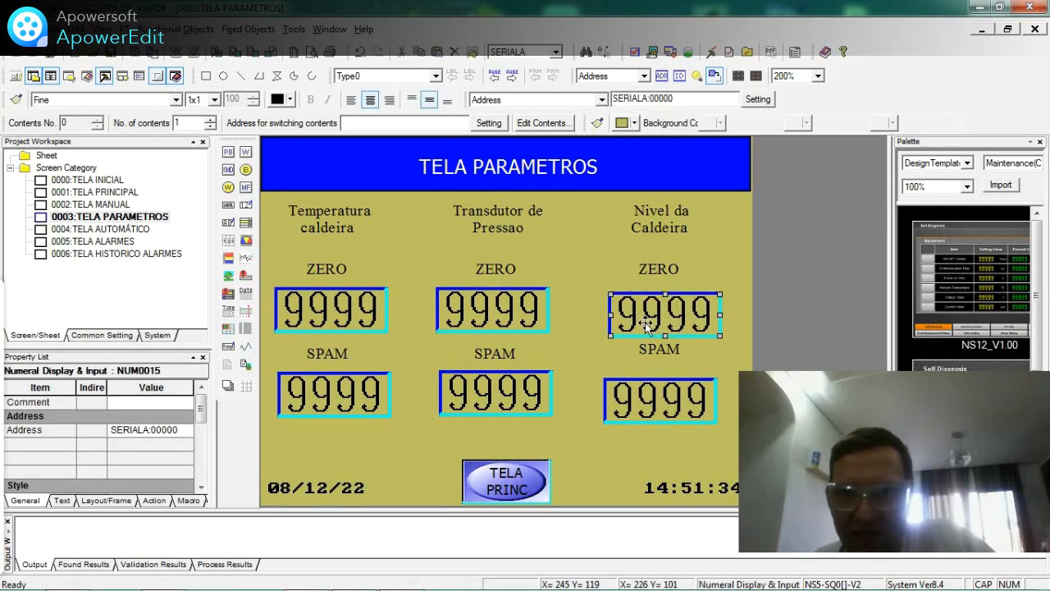
Nudge the pressure and temperature SPAM numeral inputs down to line up with the level SPAM input
click(678, 351)
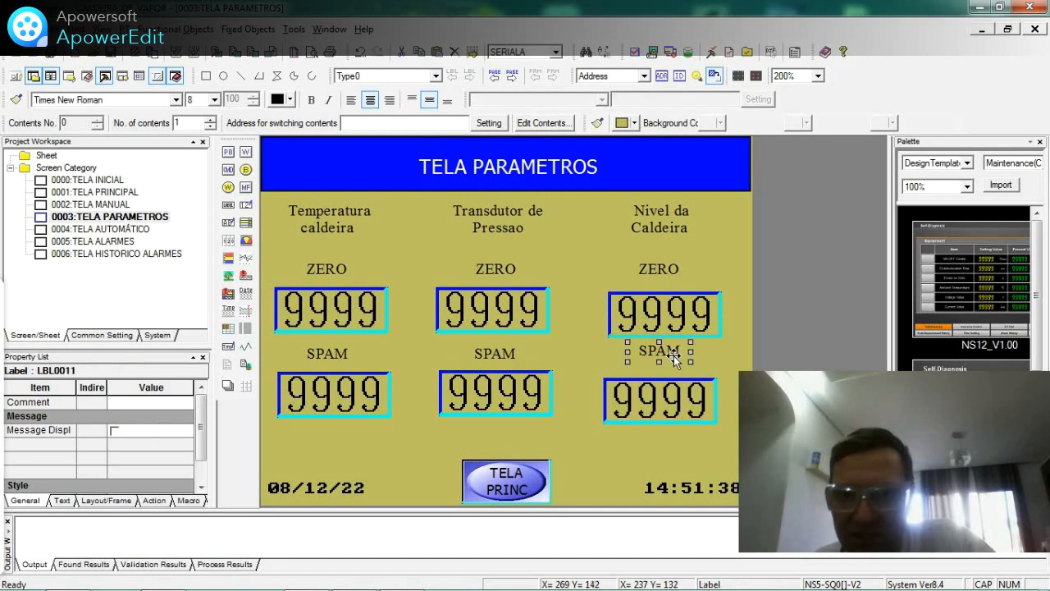
click(658, 396)
click(499, 382)
key(Down)
key(Down)
click(345, 394)
key(Down)
key(Down)
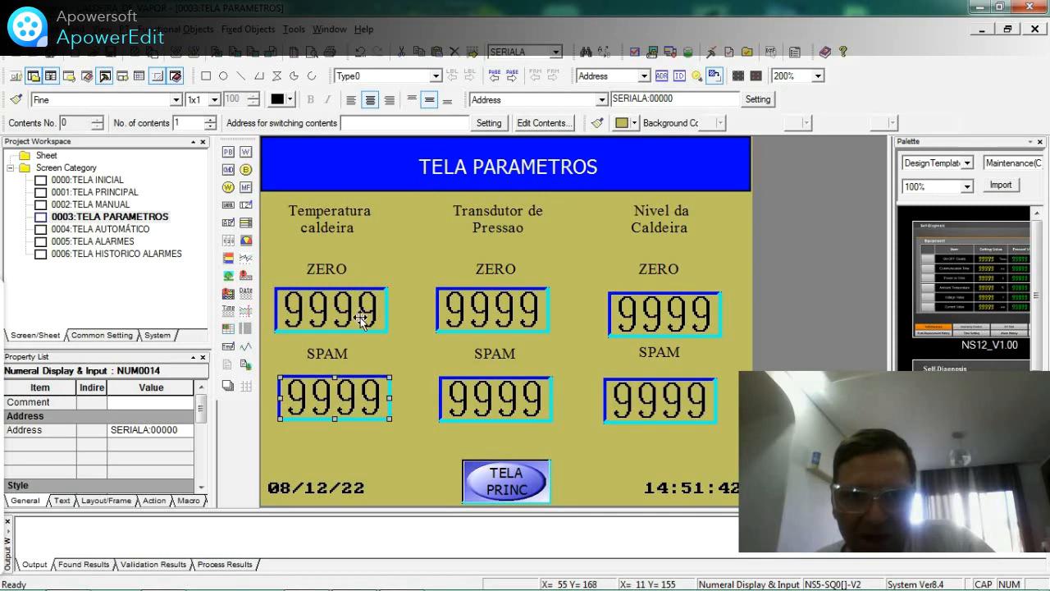
Nudge the pressure ZERO numeral input up, and move the level ZERO input up and left to center it beneath its label
click(362, 320)
click(524, 317)
key(Up)
key(Up)
click(671, 321)
key(Up)
key(Up)
key(Left)
key(Left)
key(Left)
key(Left)
key(Up)
key(Up)
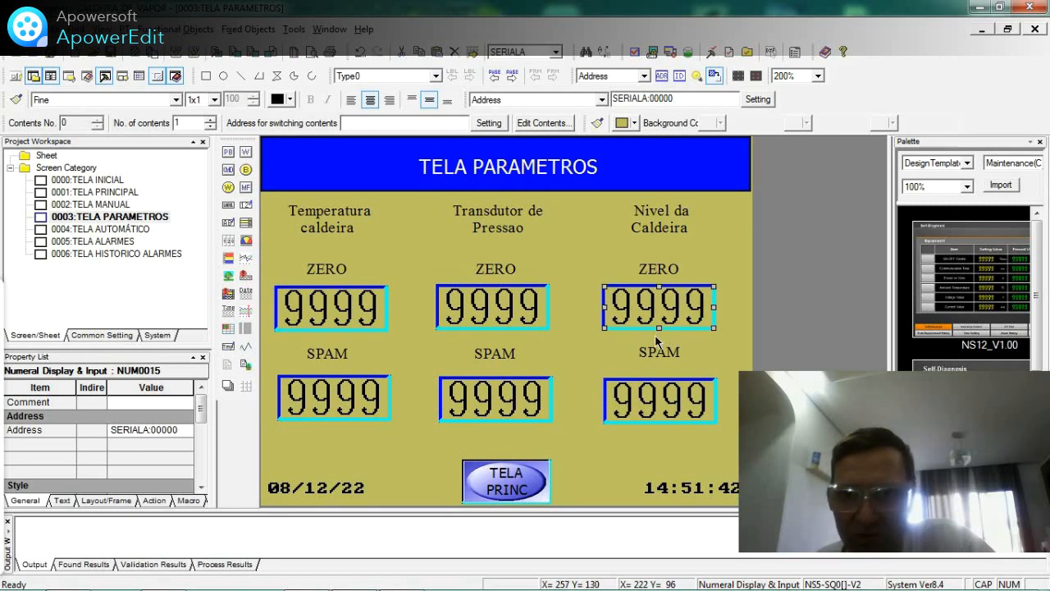
Align the pressure ZERO numeral input with the SPAM input below it and nudge the temperature ZERO input slightly up
click(532, 320)
key(Up)
key(Up)
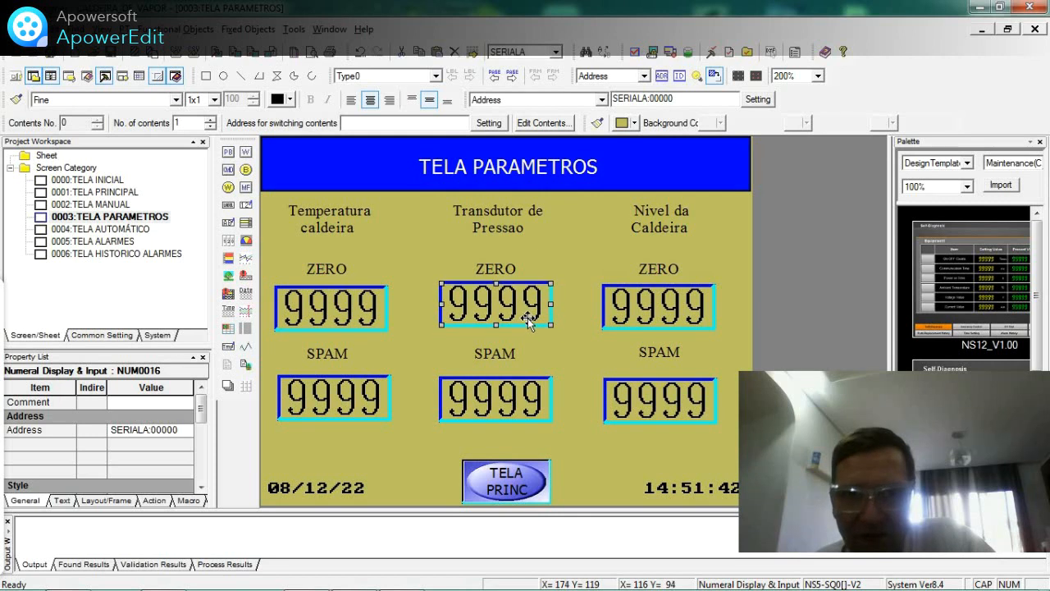
click(348, 314)
key(Up)
key(Up)
key(Down)
Nudge the temperature SPAM and temperature ZERO numeral inputs slightly to the left
click(338, 393)
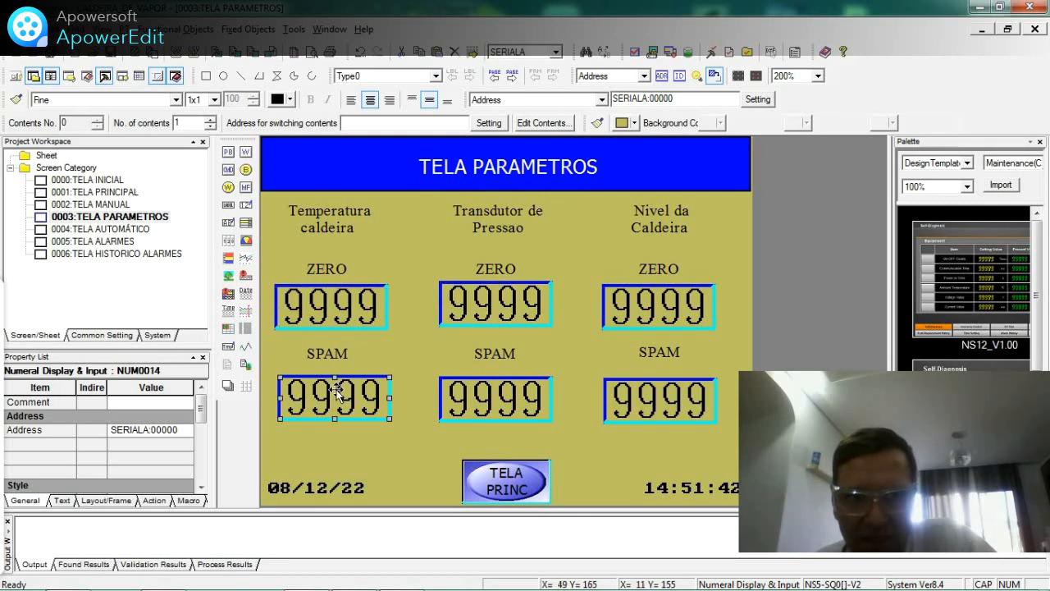
key(Left)
key(Left)
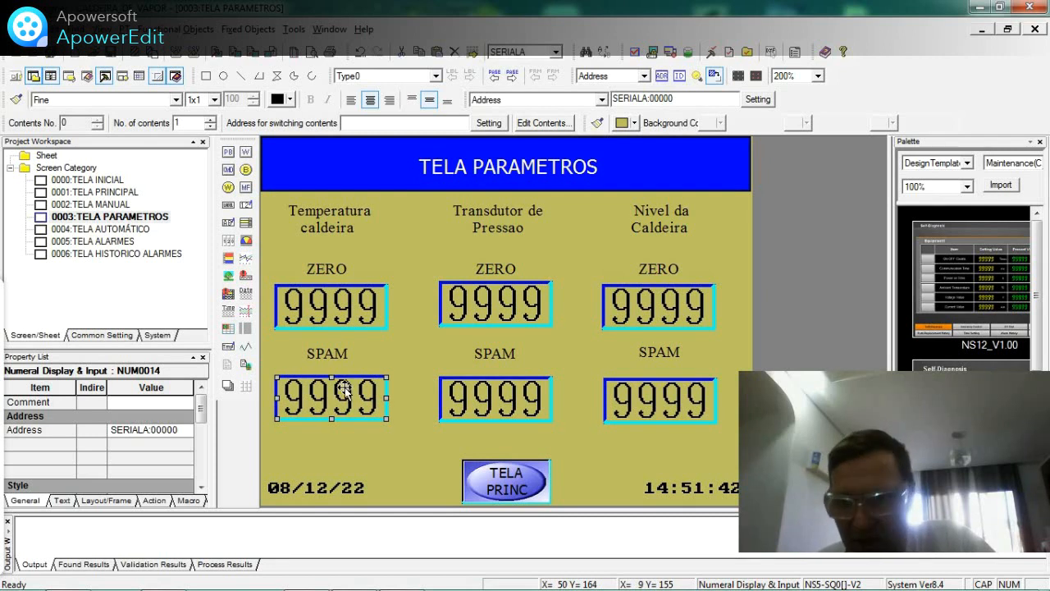
click(525, 392)
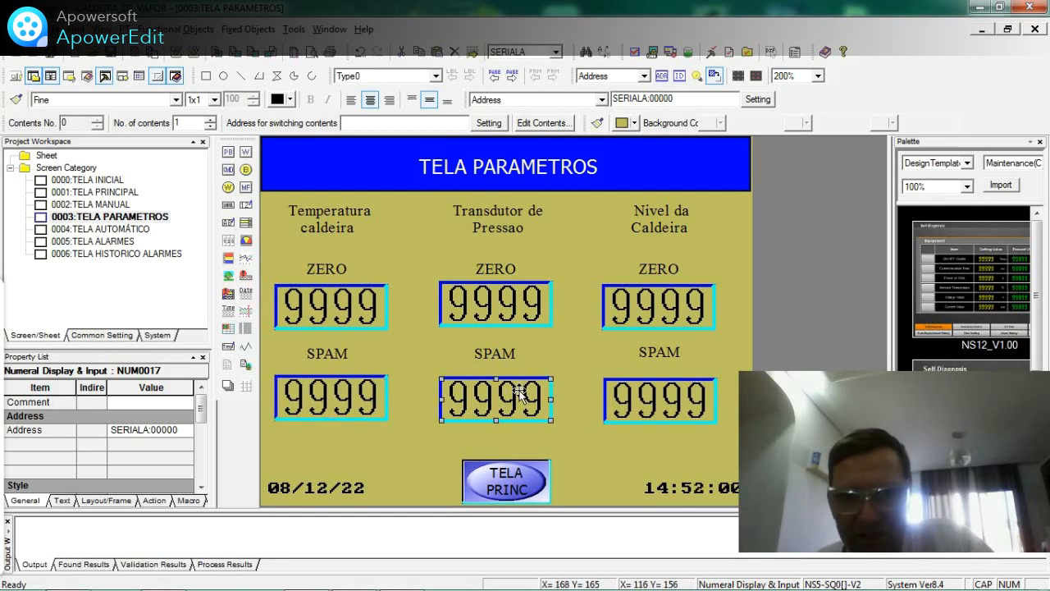
click(625, 402)
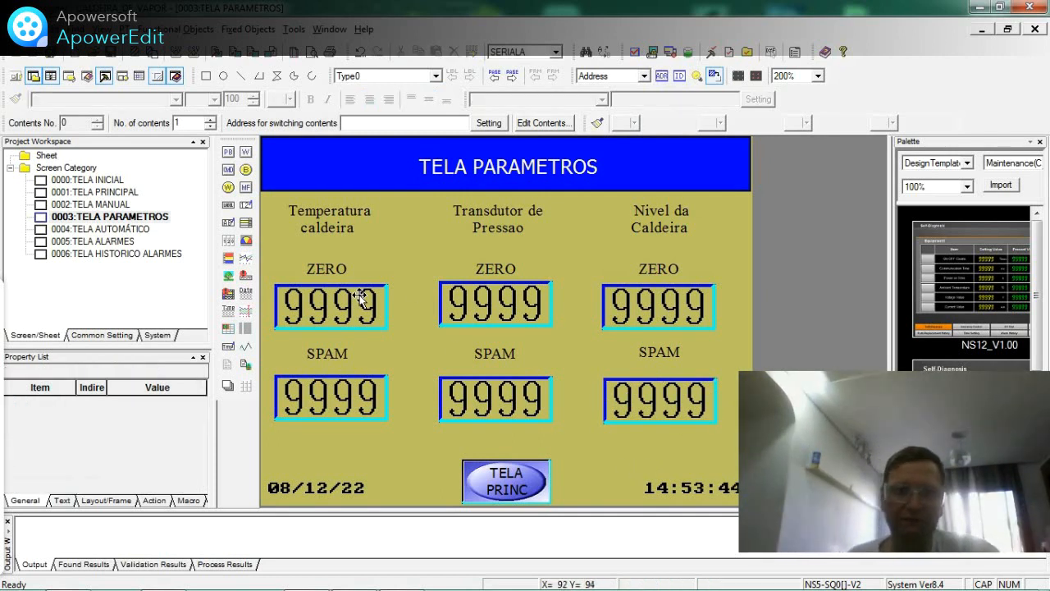
click(343, 301)
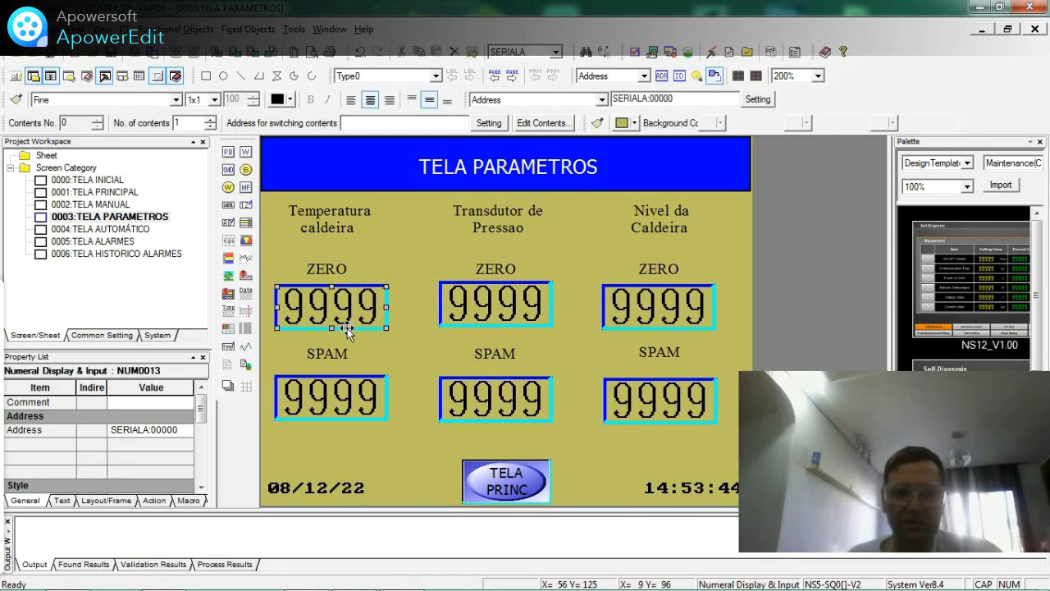
key(Left)
key(Left)
click(329, 397)
Look through the memory areas available for the temperature ZERO numeral input's address, then close its settings without changing anything
double_click(333, 312)
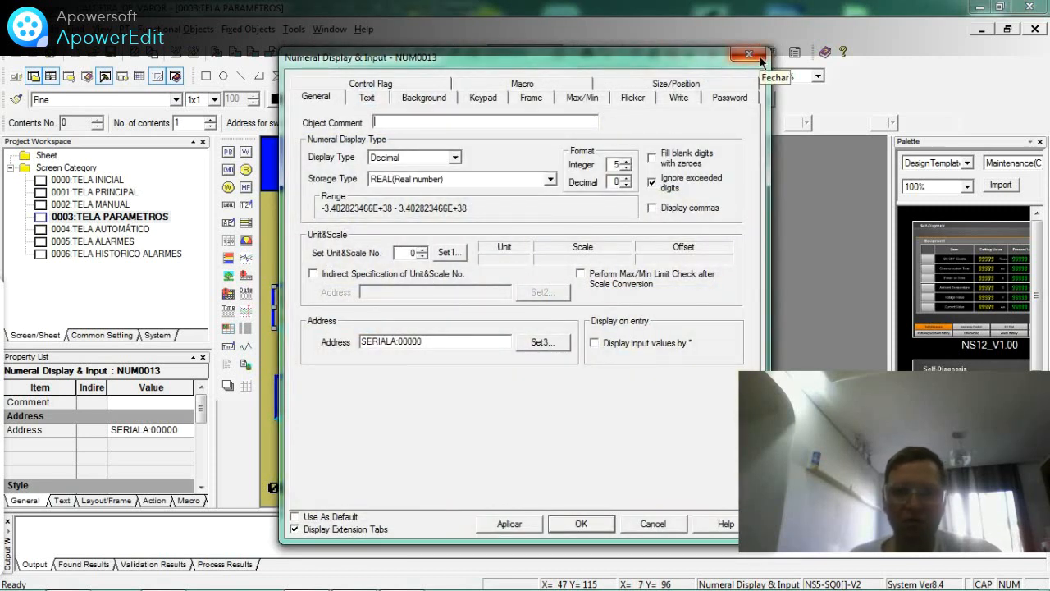
click(537, 342)
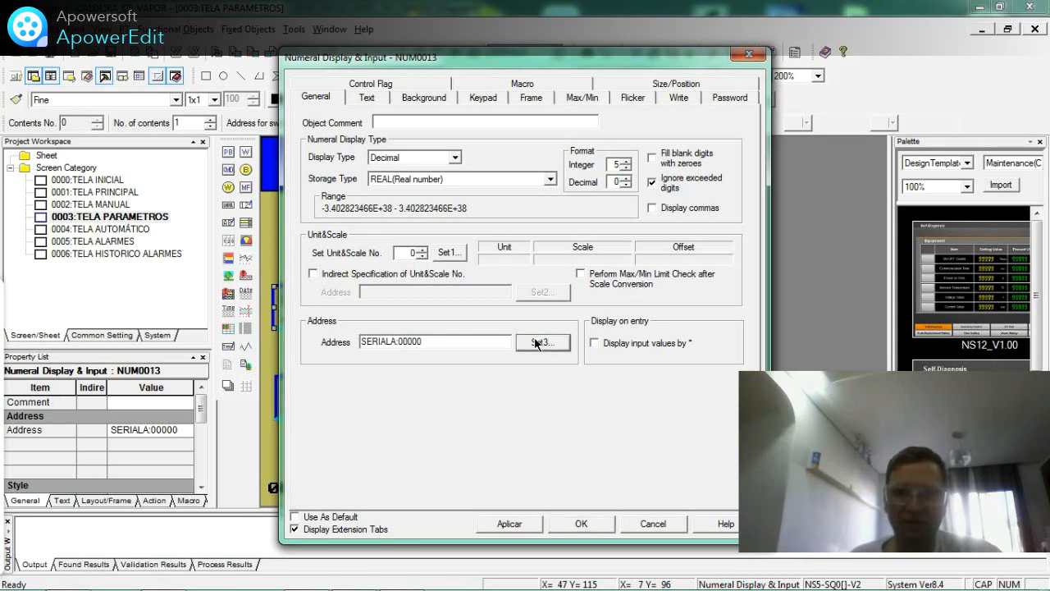
click(465, 275)
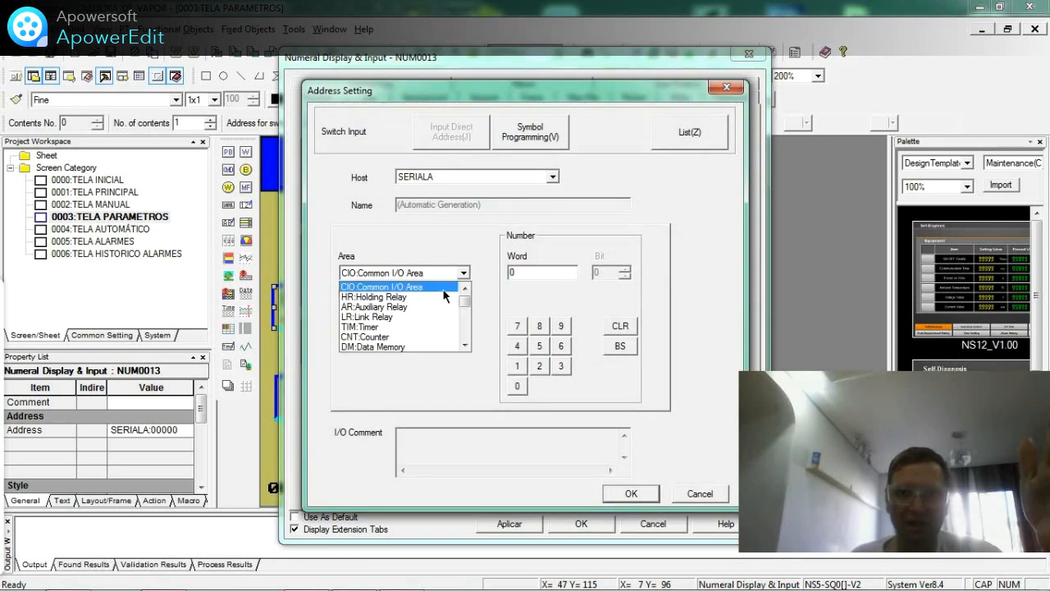
scroll(463, 330, down, 3)
scroll(464, 326, up, 2)
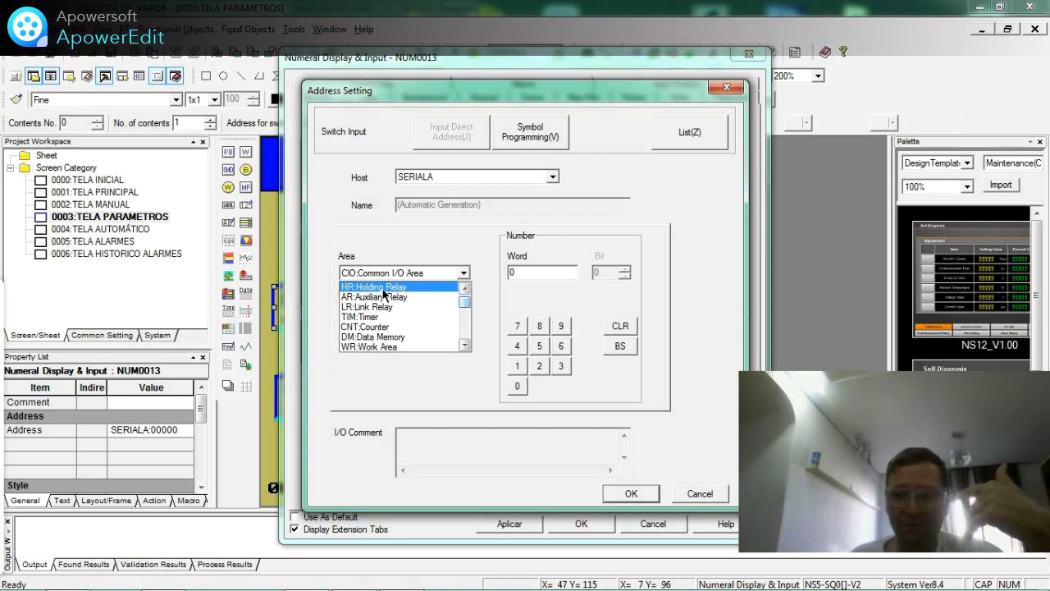
click(722, 90)
click(724, 89)
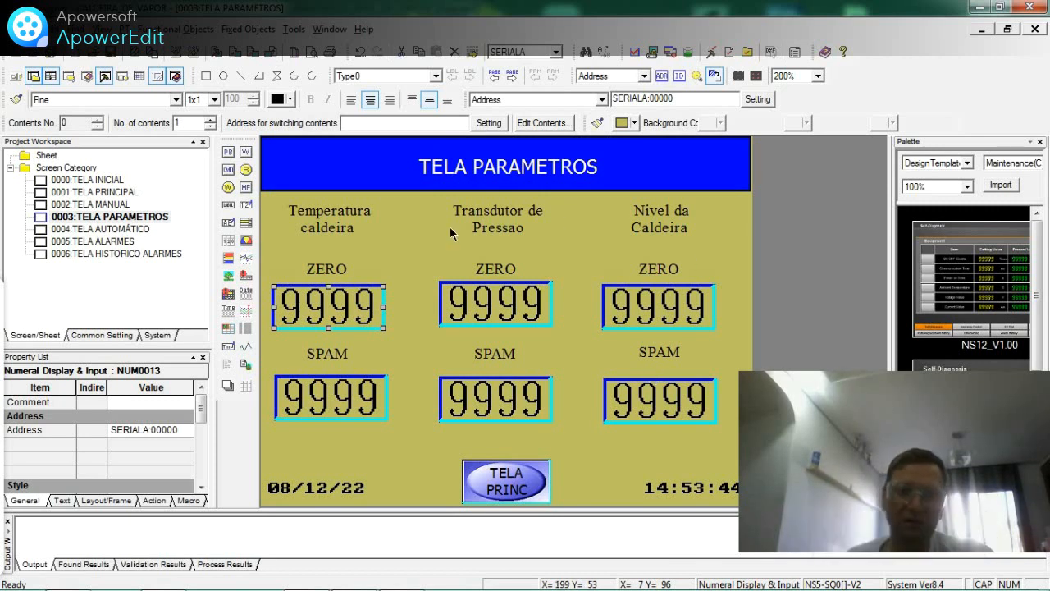
click(405, 241)
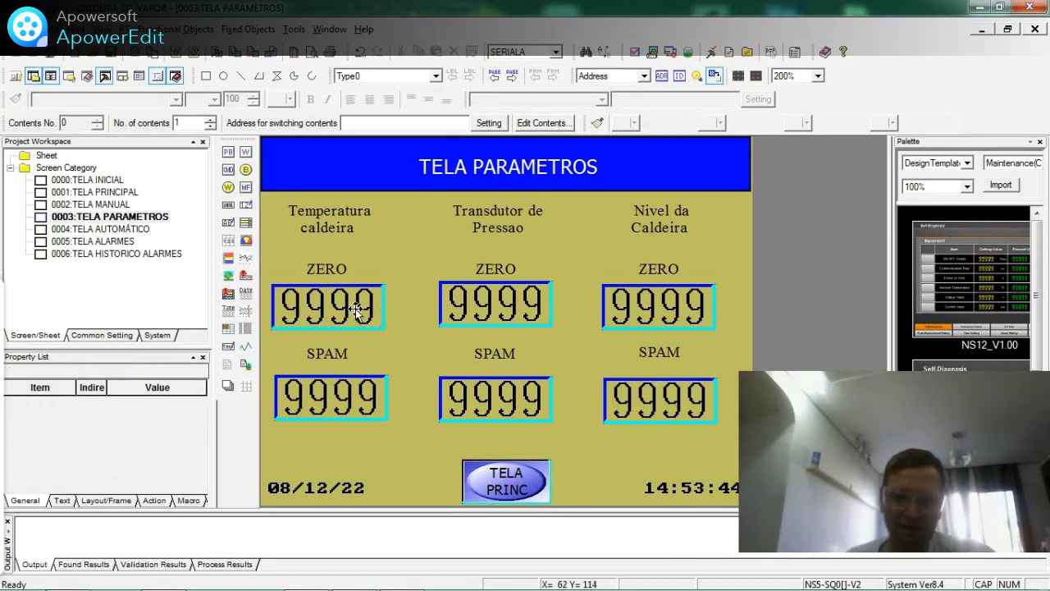
Set the temperature ZERO numeral input's address to word 0 of the HR:Holding Relay area on host SERIALA
double_click(355, 309)
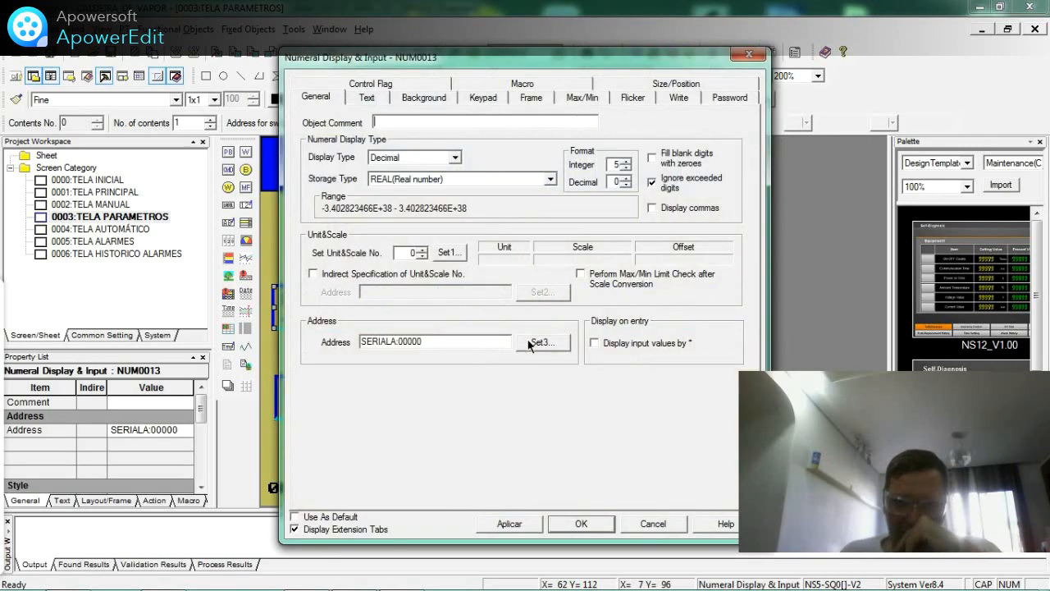
click(535, 343)
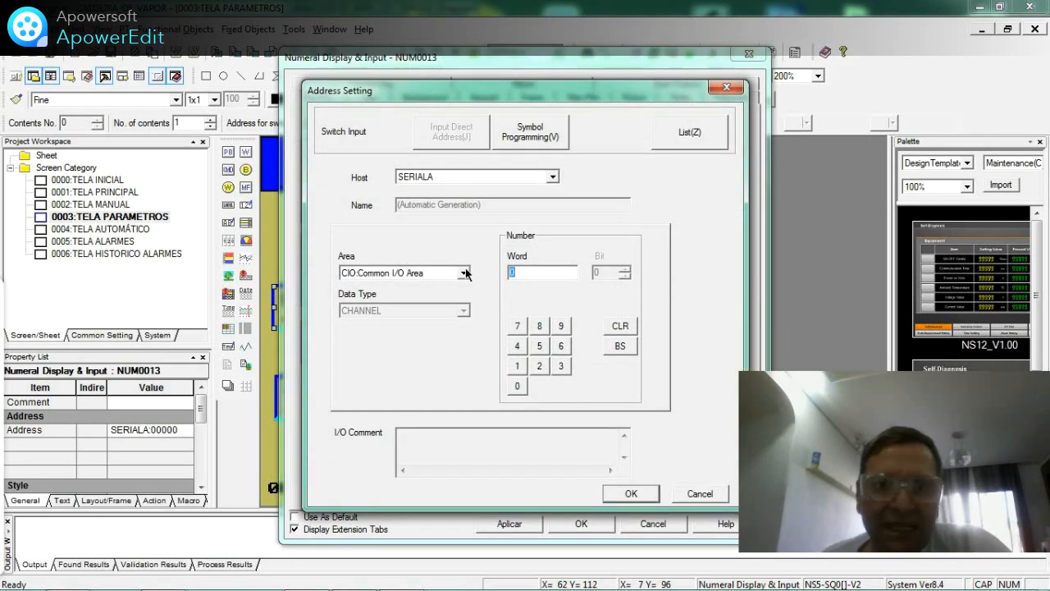
click(465, 273)
click(438, 288)
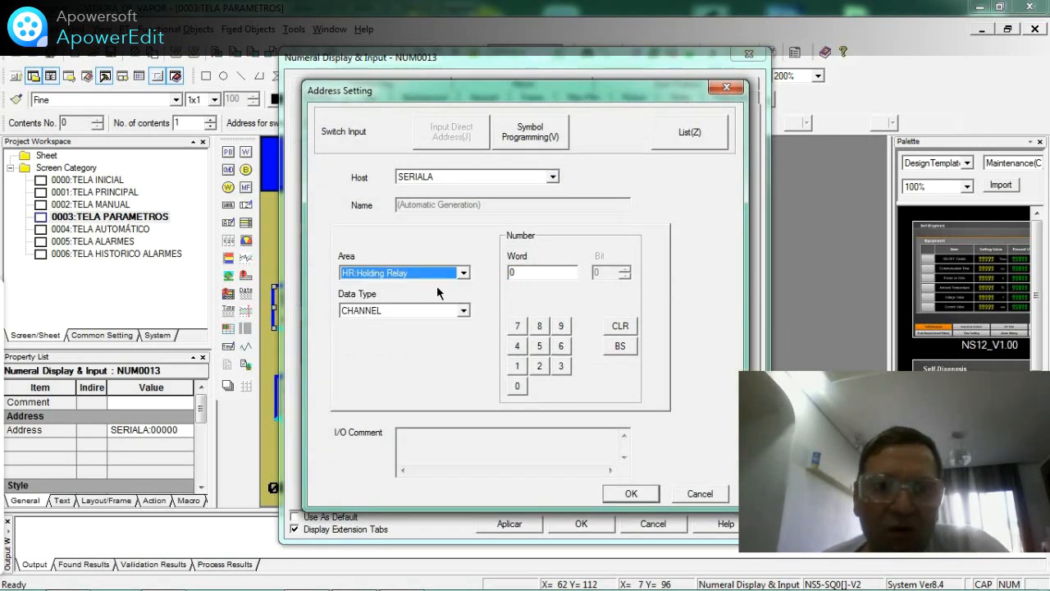
click(553, 272)
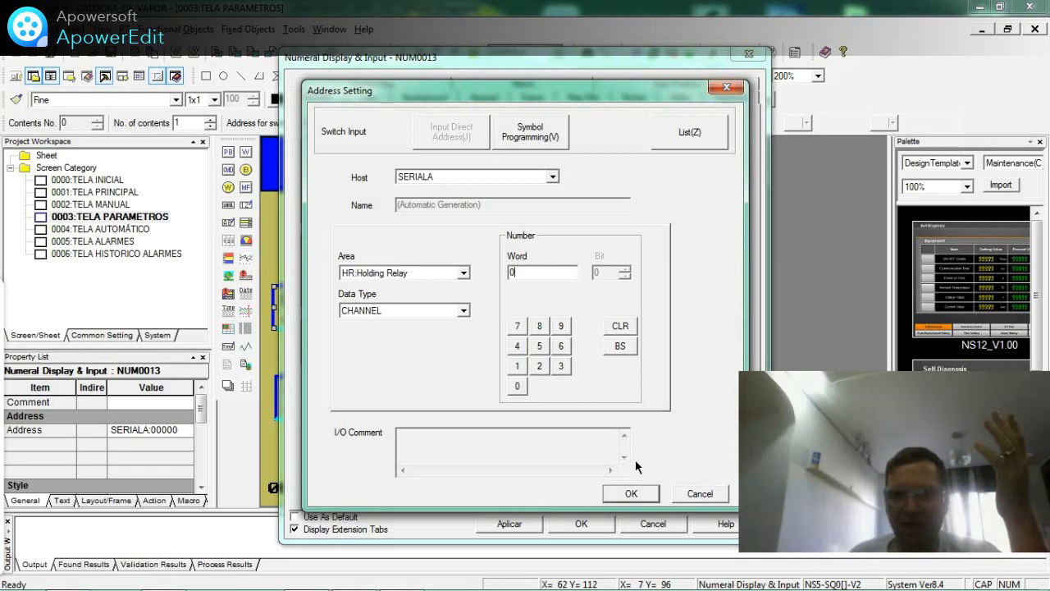
click(629, 493)
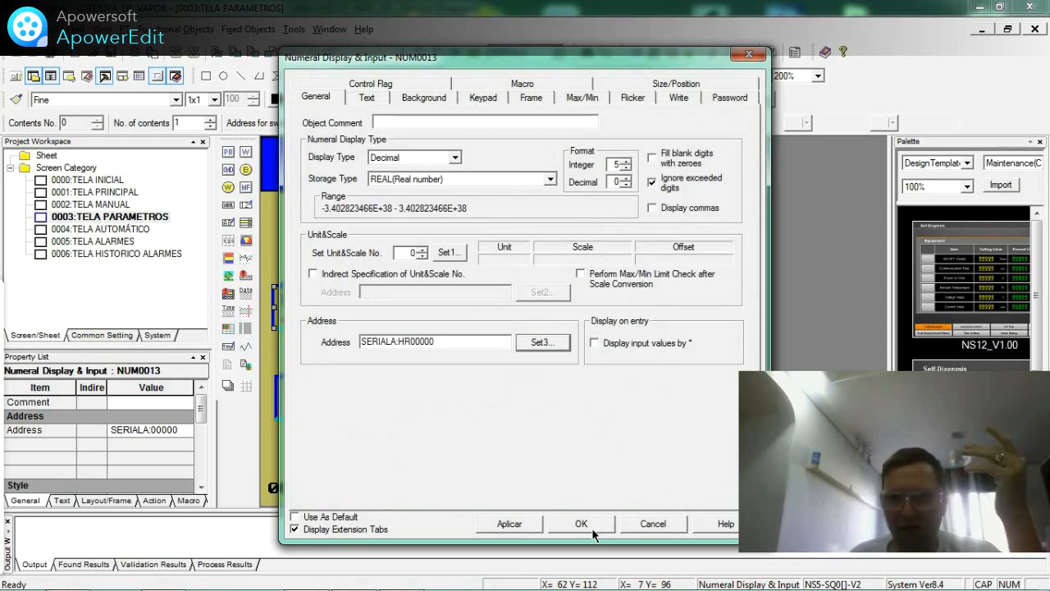
click(582, 523)
click(358, 572)
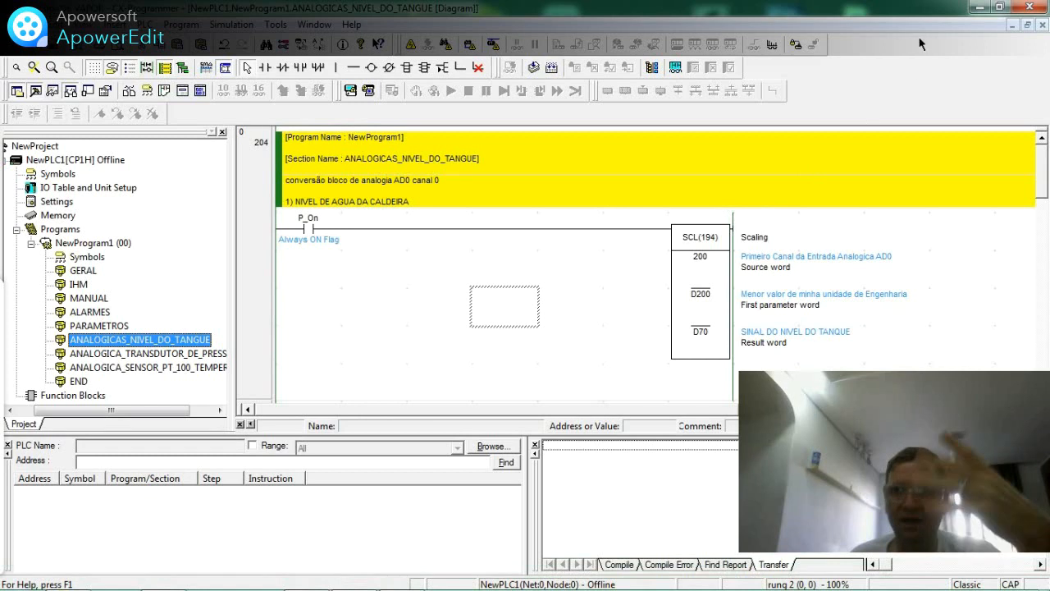
click(976, 6)
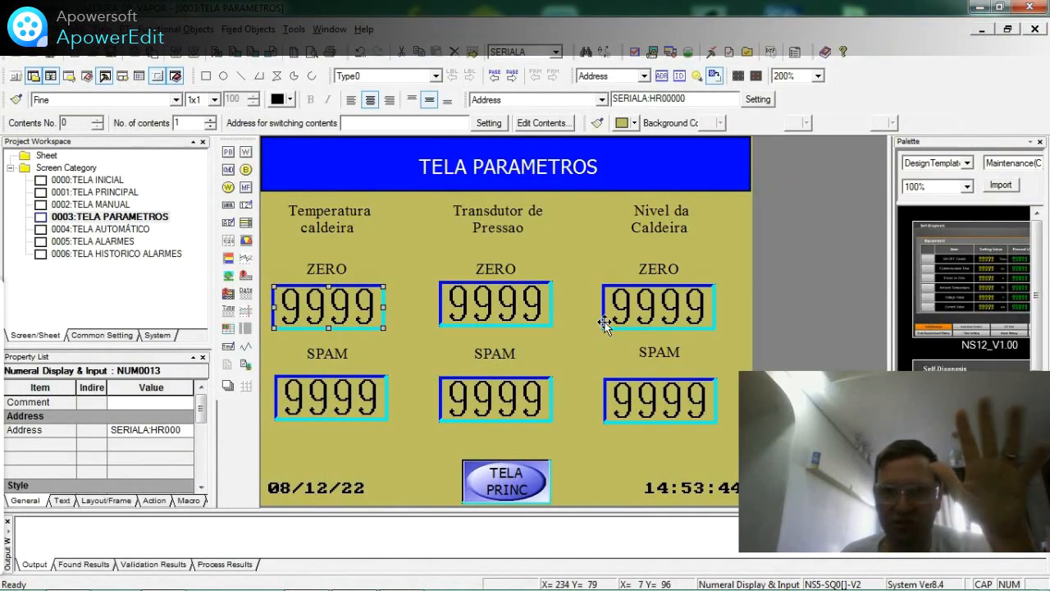
click(582, 453)
click(604, 415)
double_click(605, 414)
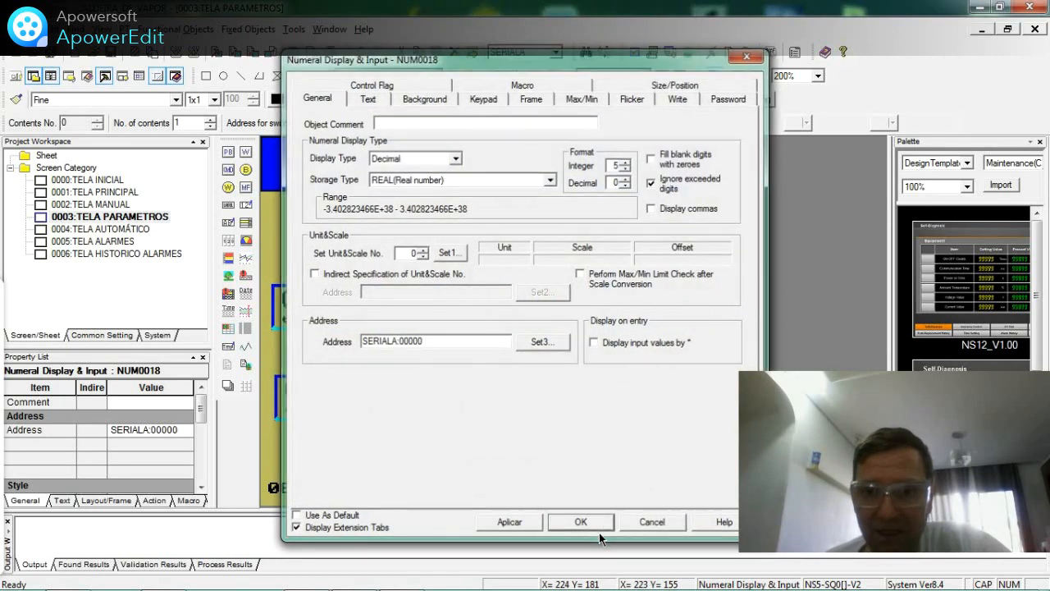
click(597, 527)
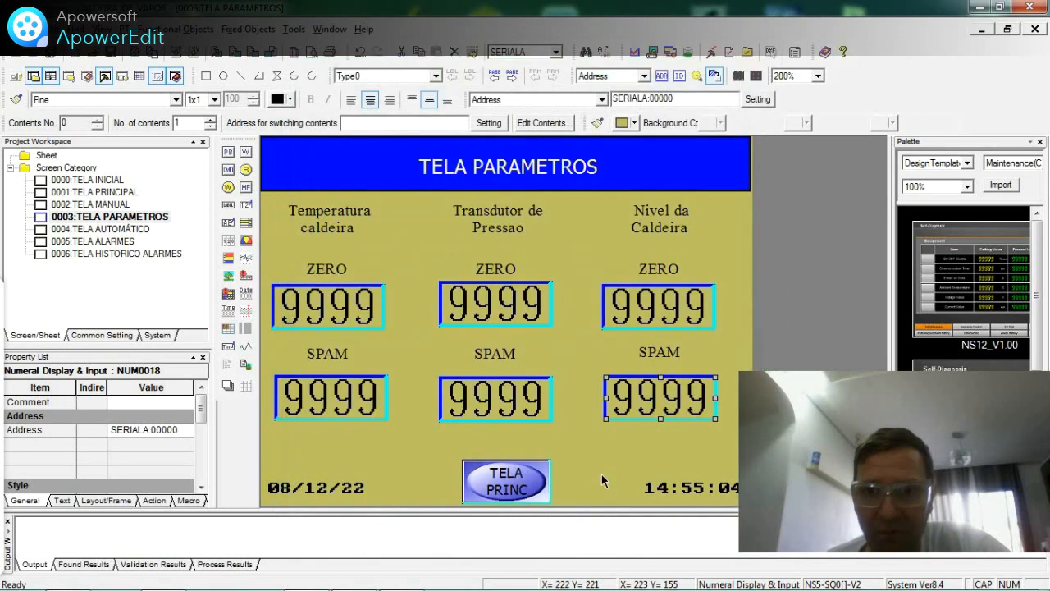
Save the project and start testing it offline
click(110, 52)
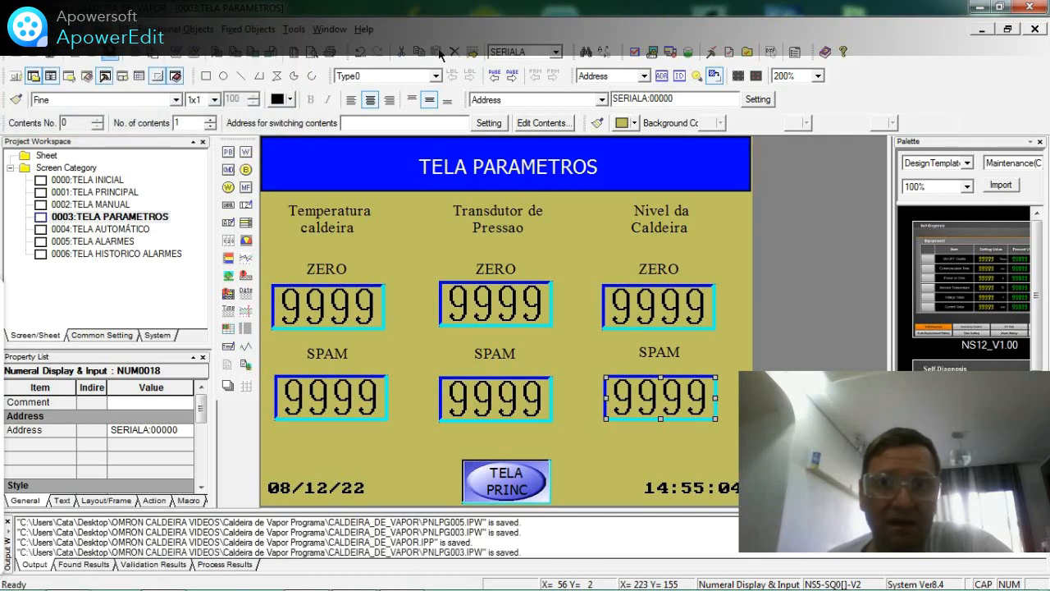
click(632, 54)
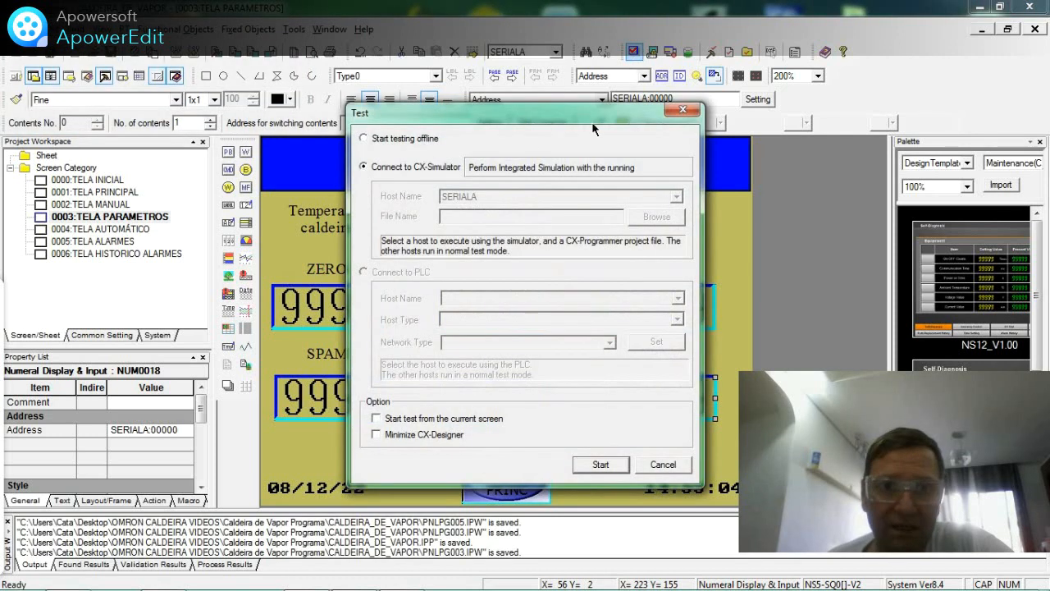
click(363, 140)
click(602, 465)
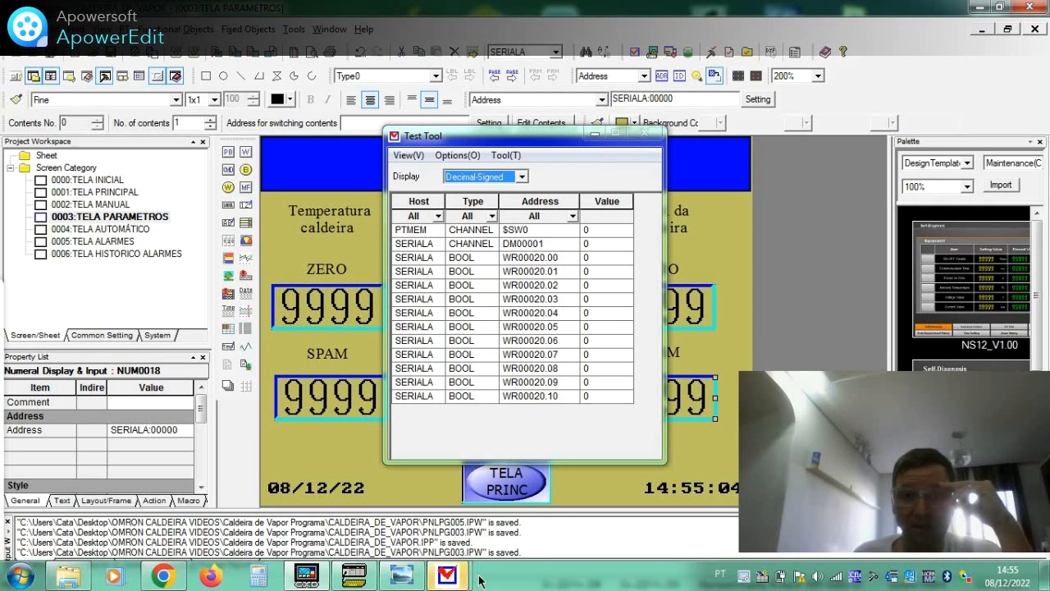
Move the Test Tool window aside so it does not cover the TEST MODE window
mouse_move(455, 579)
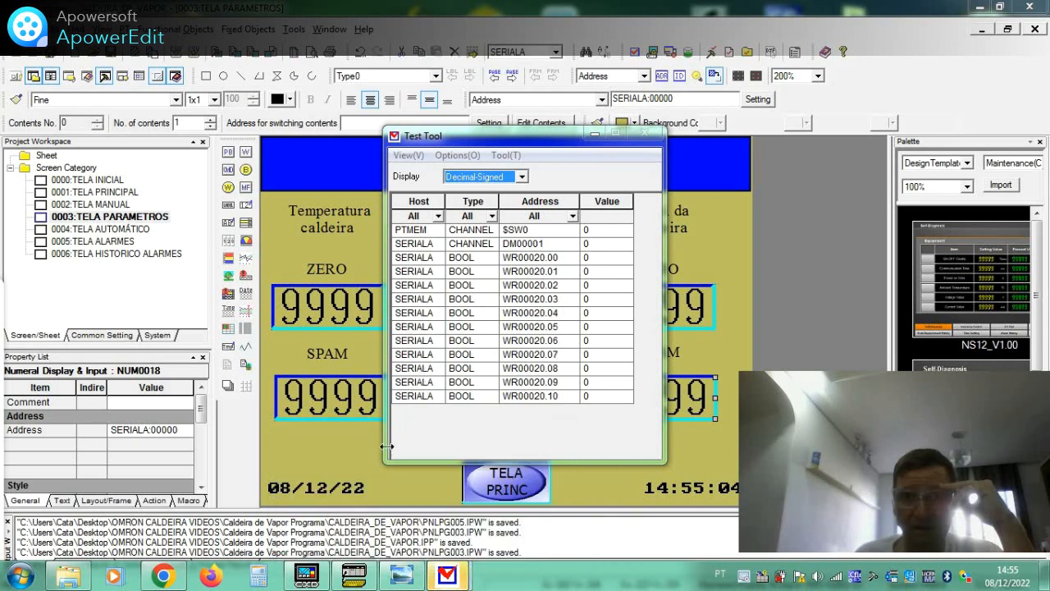
drag(802, 390, 780, 208)
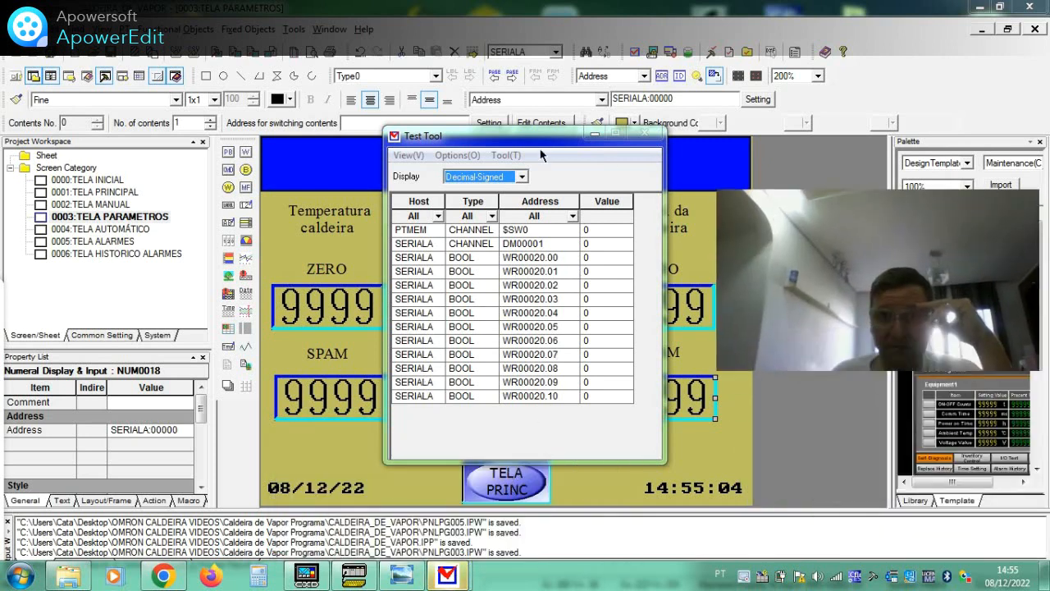
drag(535, 140, 560, 146)
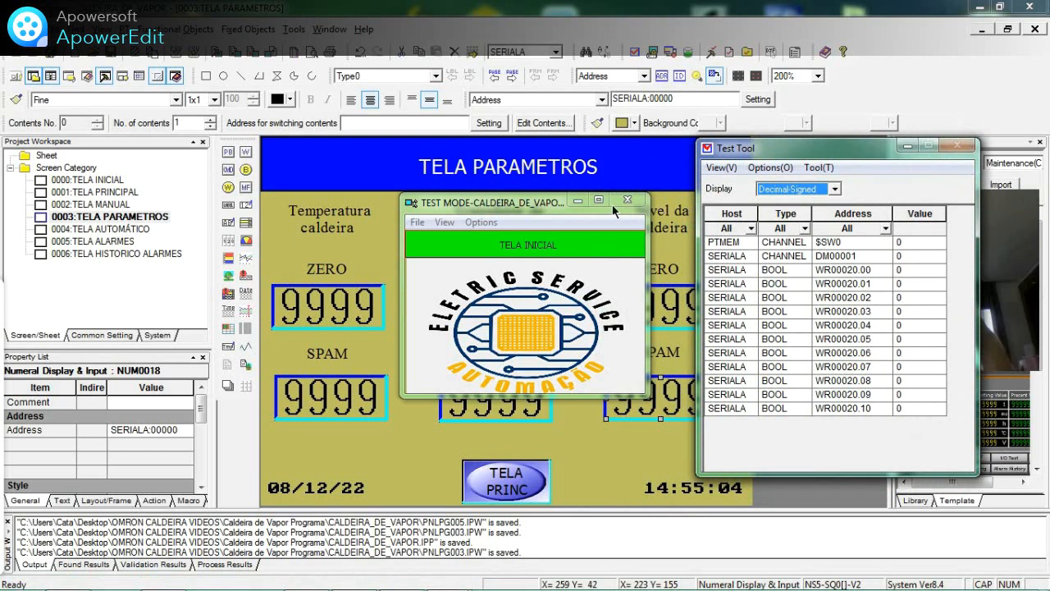
Enlarge the offline TEST MODE display to 200% zoom
click(597, 201)
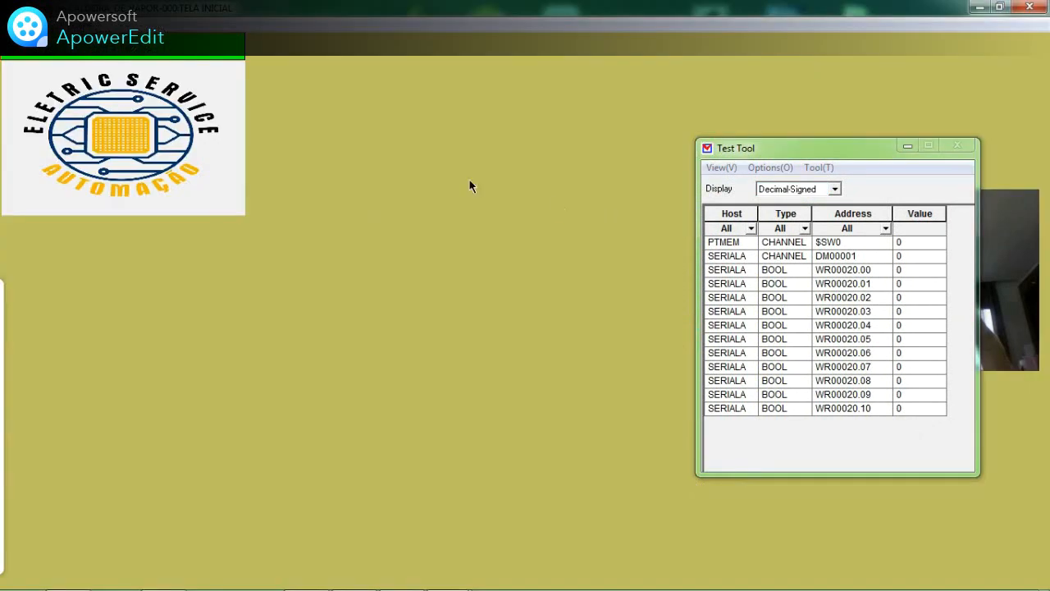
click(999, 6)
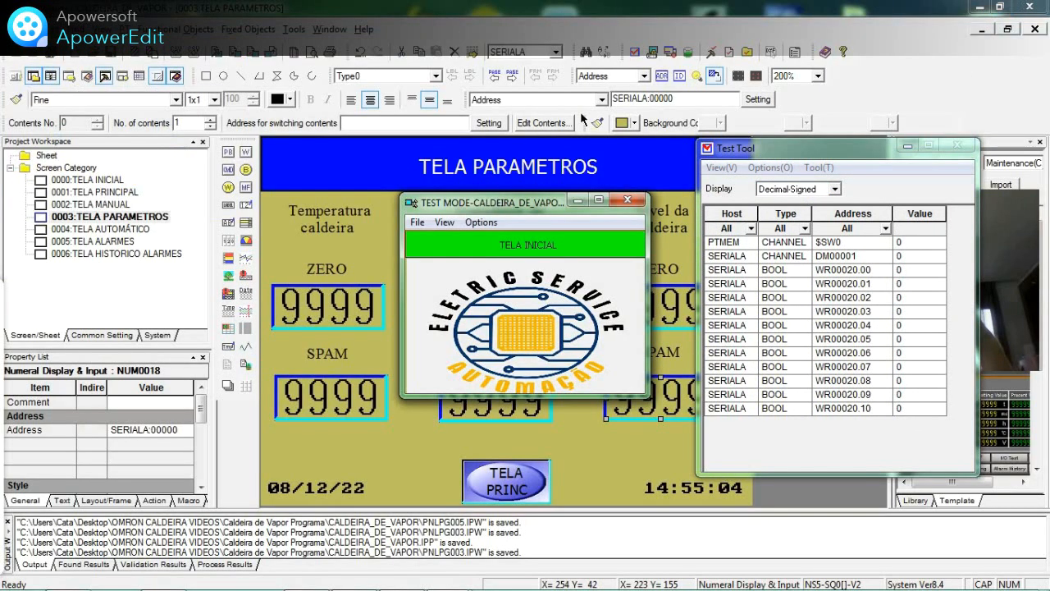
click(417, 222)
mouse_move(444, 223)
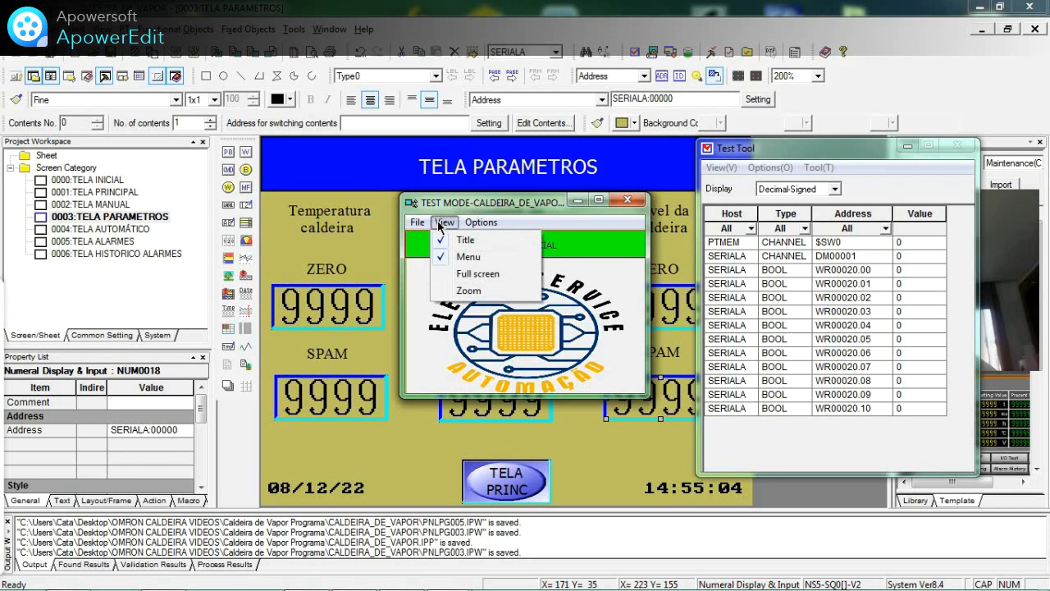
click(470, 290)
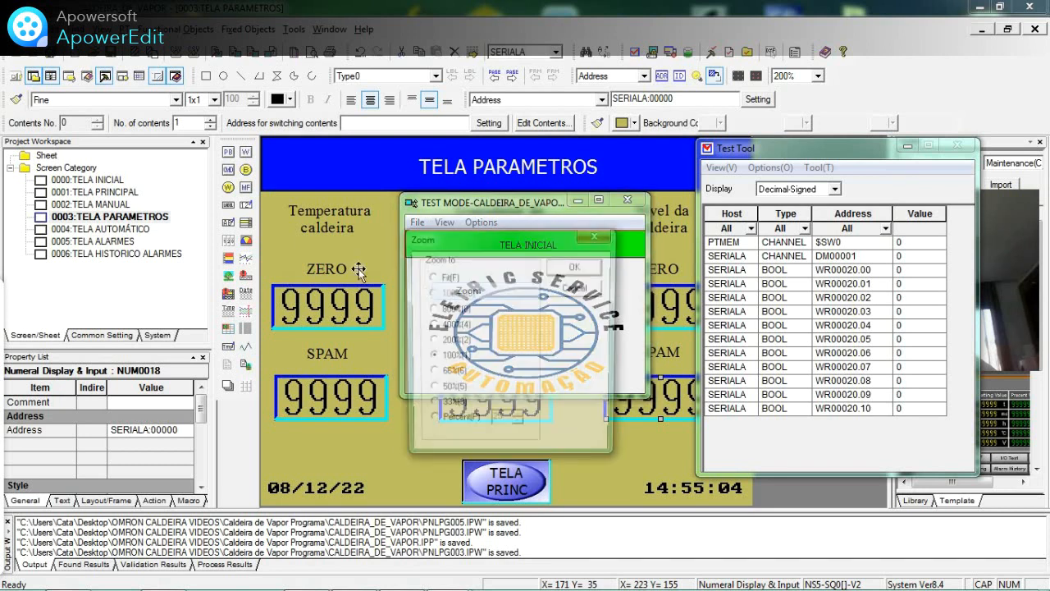
click(430, 342)
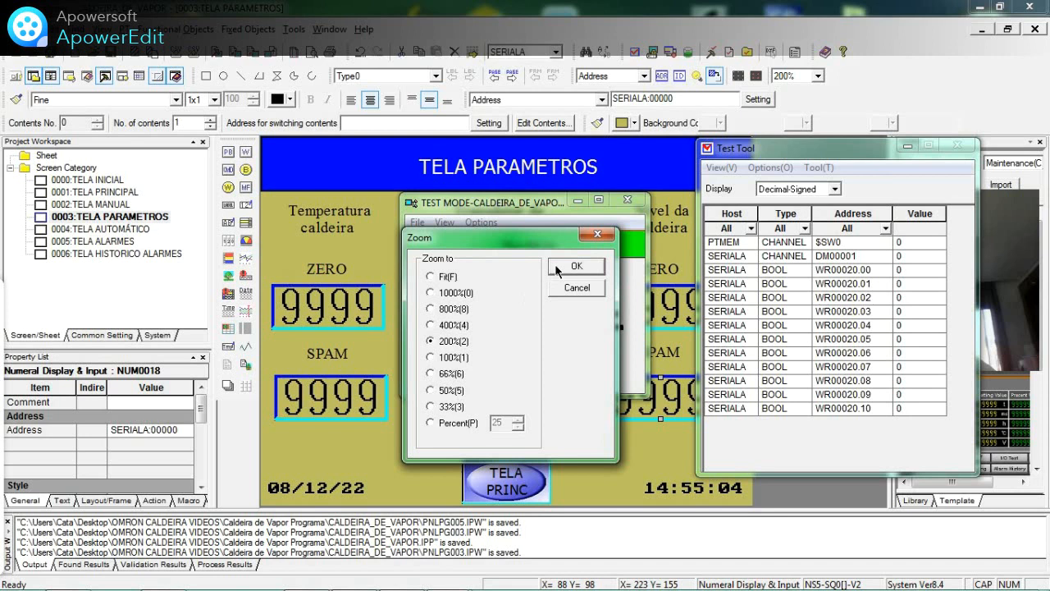
click(575, 266)
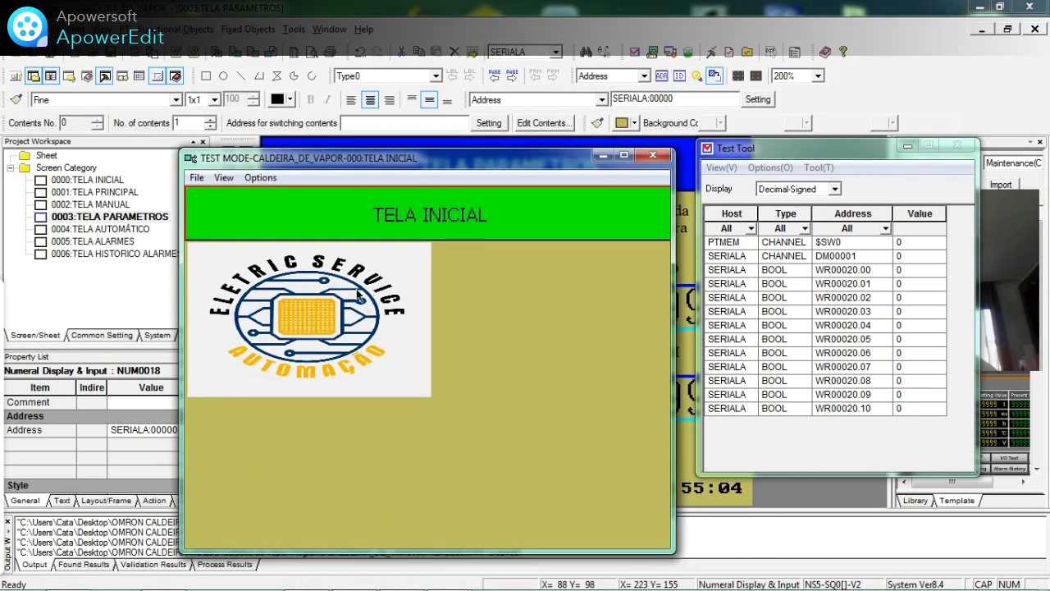
Switch the offline test from TELA INICIAL to page 0003: TELA PARAMETROS
click(223, 178)
click(261, 178)
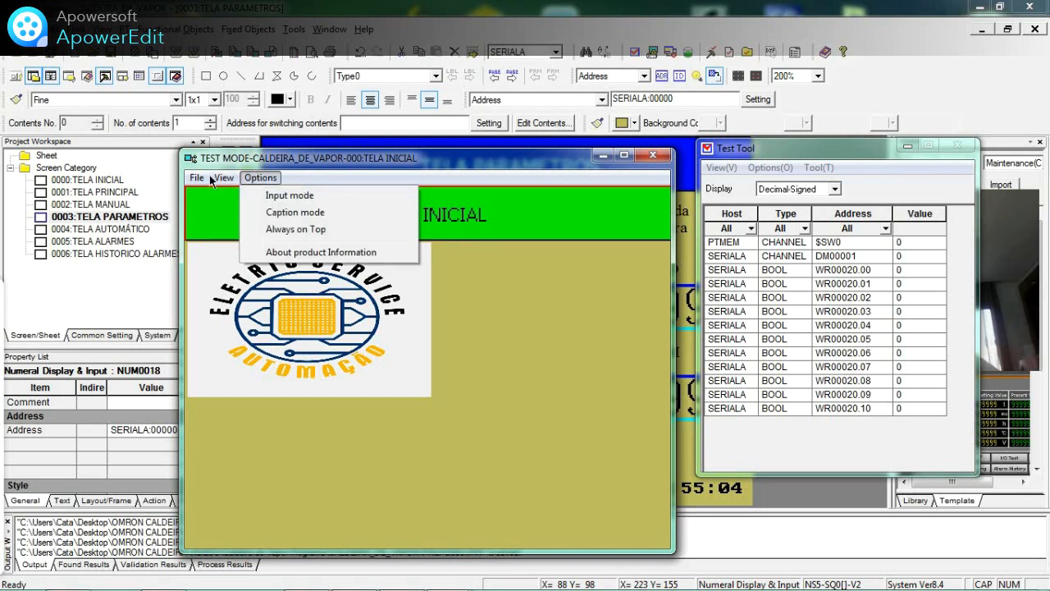
click(217, 195)
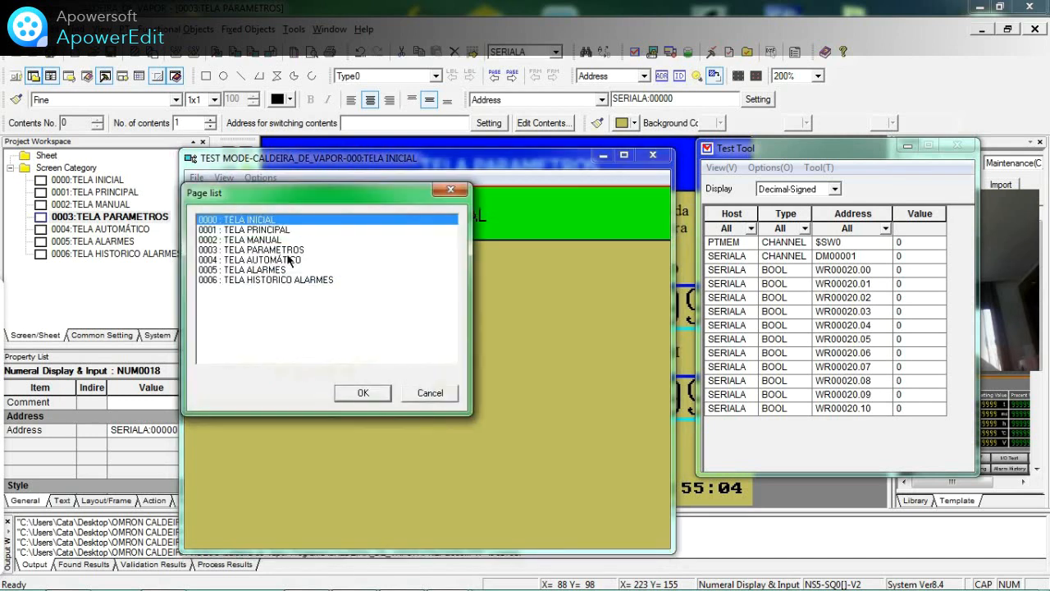
double_click(269, 252)
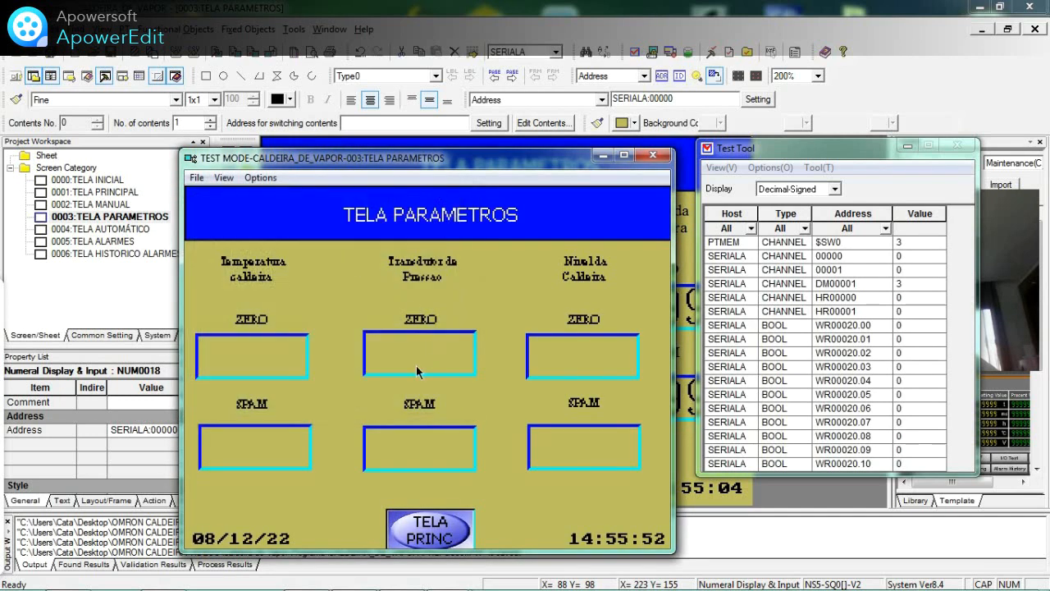
Enter 250 in the temperature ZERO field of the tested parameter screen
click(297, 366)
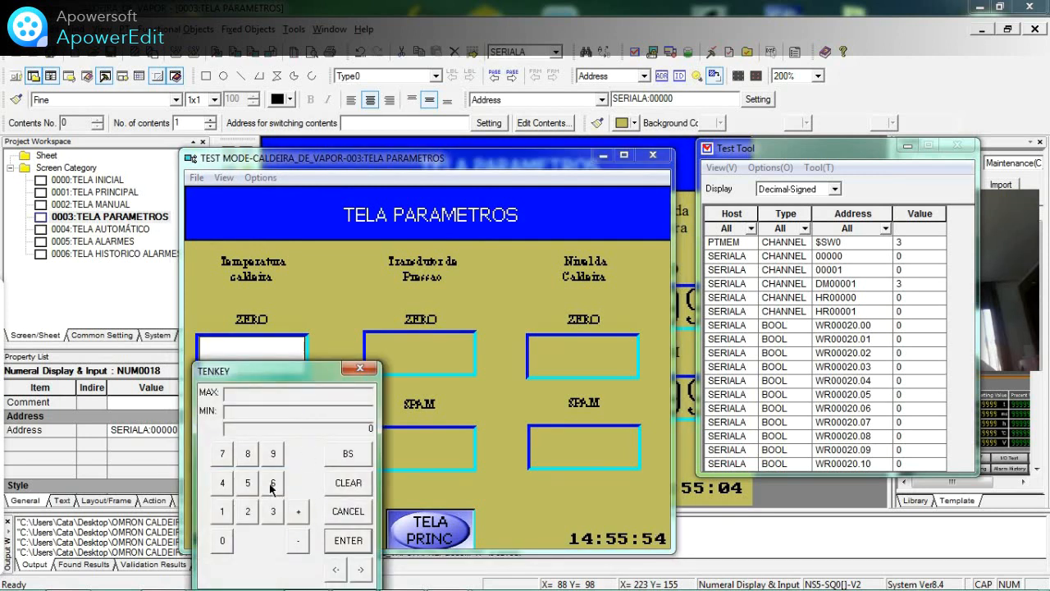
click(247, 511)
click(247, 482)
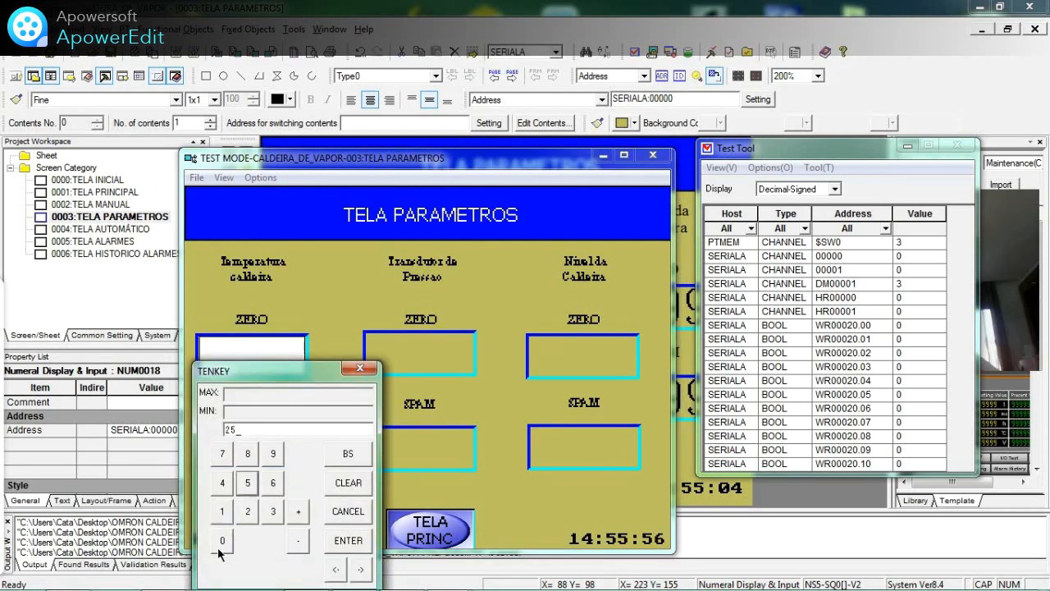
click(222, 540)
click(348, 540)
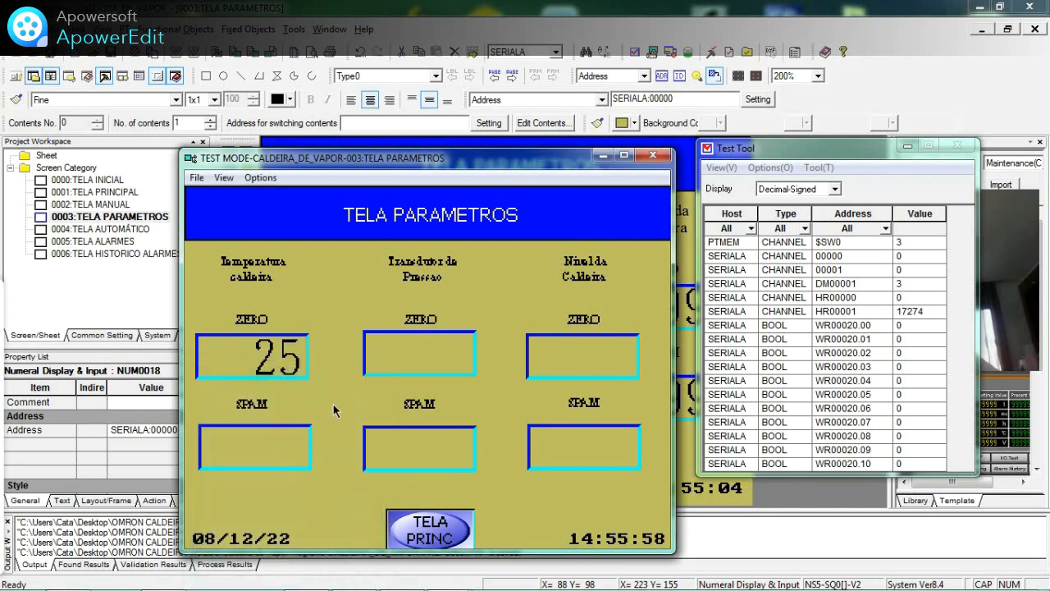
Enter 5 in the temperature SPAM field of the tested screen, repeating the entry to check how the field responds
click(262, 446)
click(251, 484)
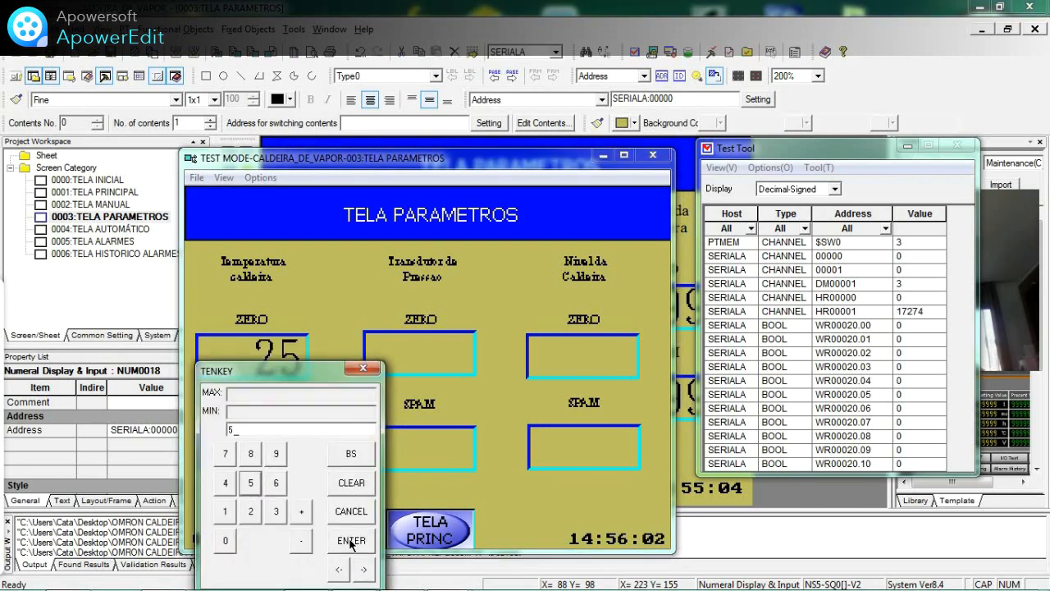
click(351, 544)
click(248, 448)
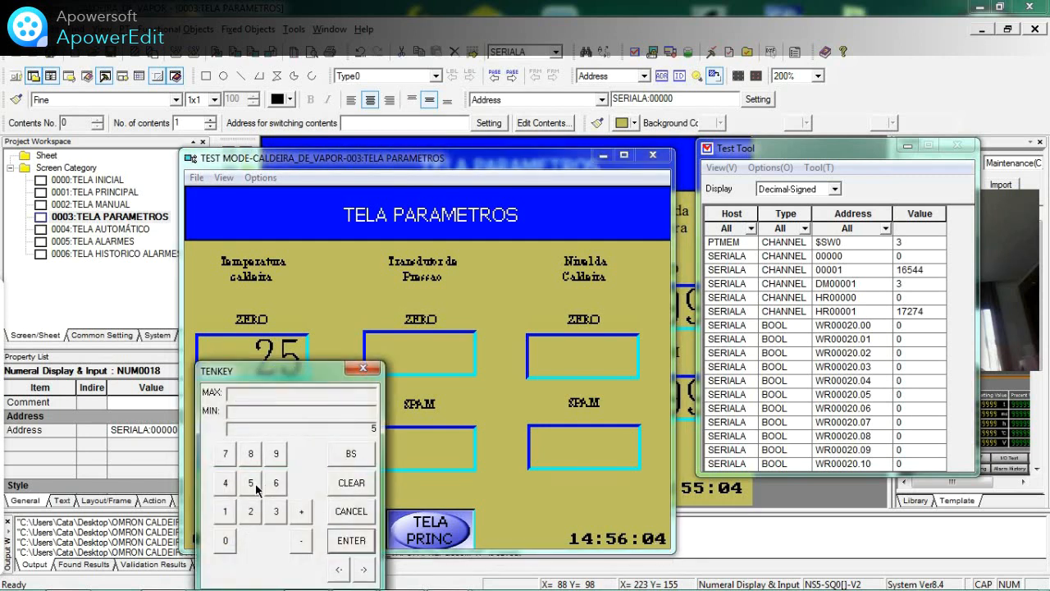
click(256, 487)
click(336, 539)
click(256, 433)
text(5)
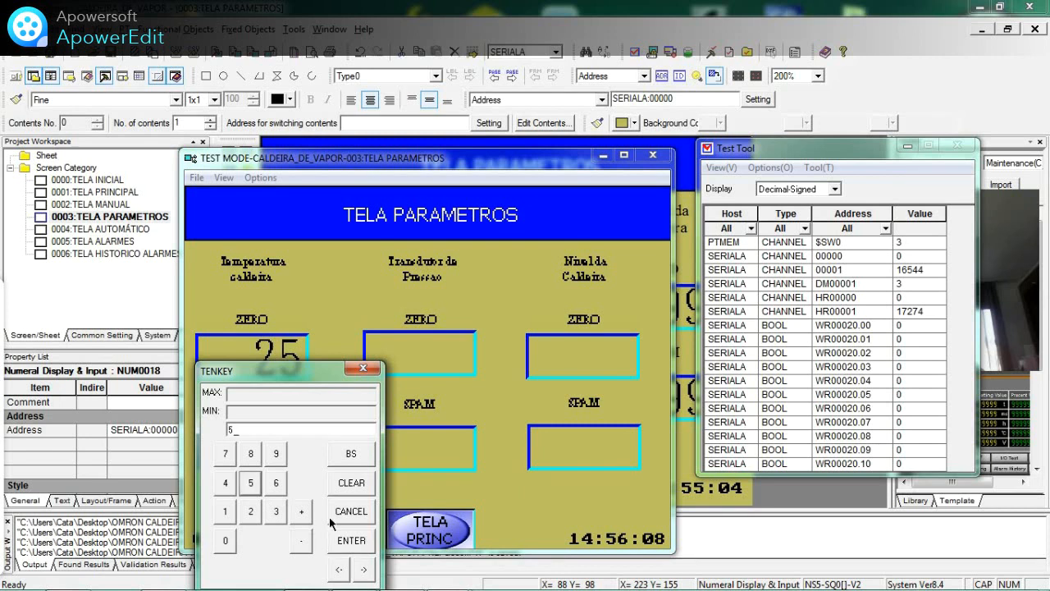
click(355, 542)
Dismiss the SPAM keypad and reset the temperature ZERO field to 0
click(269, 449)
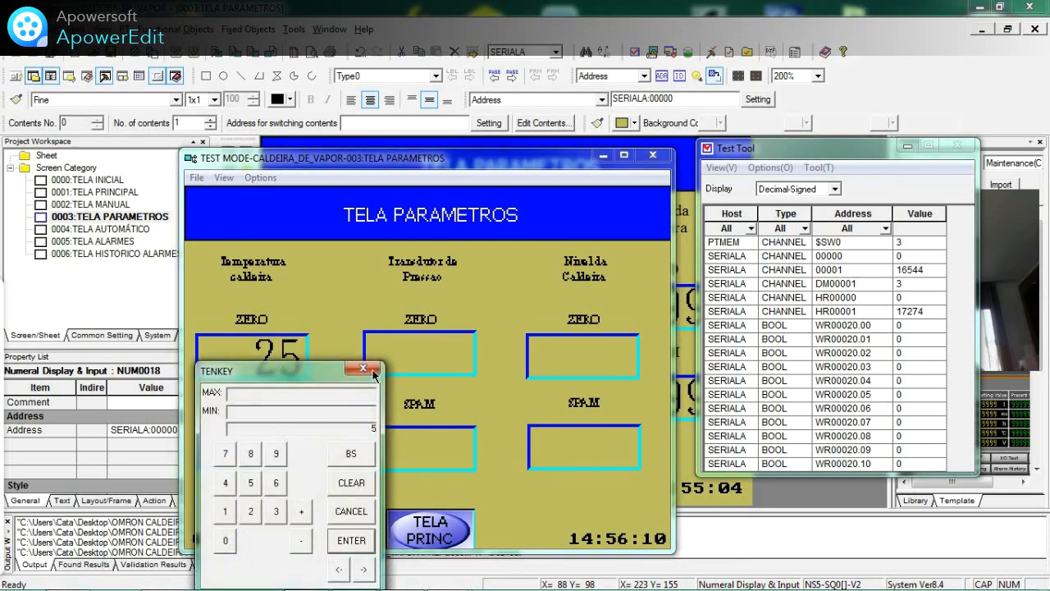
click(231, 540)
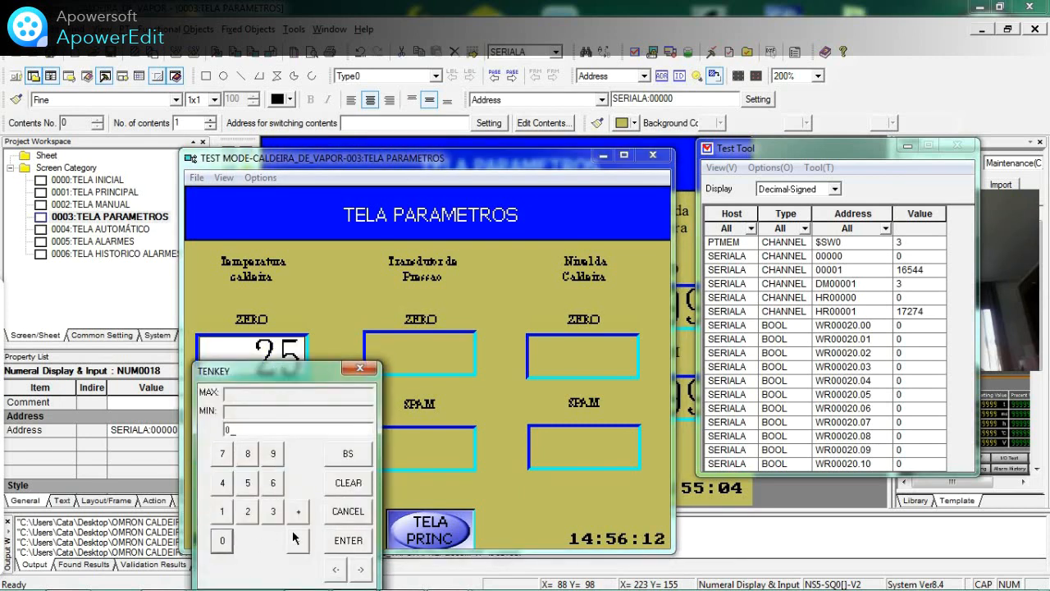
click(340, 540)
Enter 896 in the temperature SPAM field of the tested screen
click(269, 448)
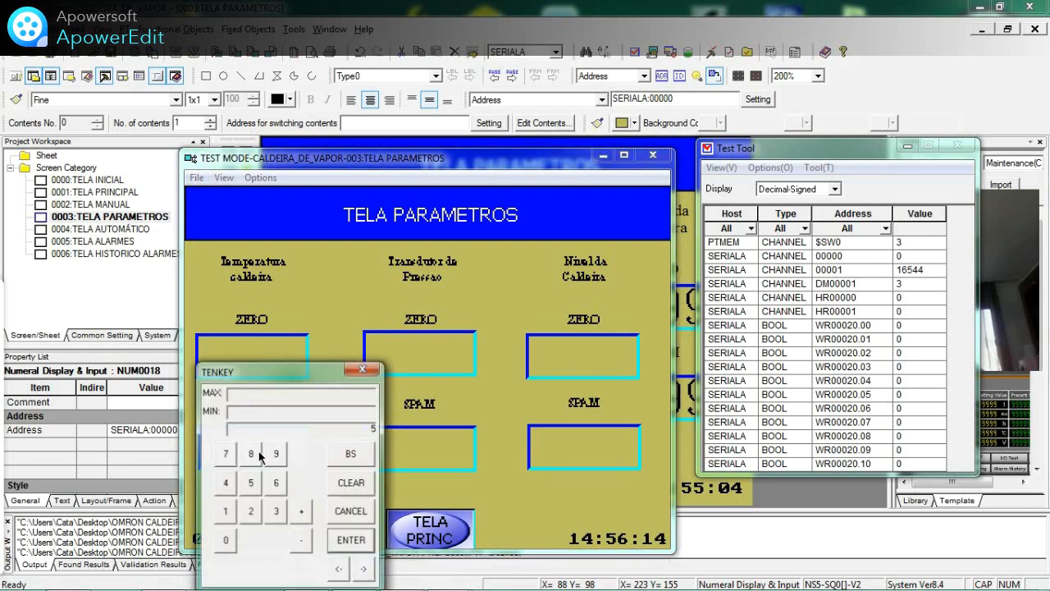
click(251, 454)
click(275, 454)
click(275, 483)
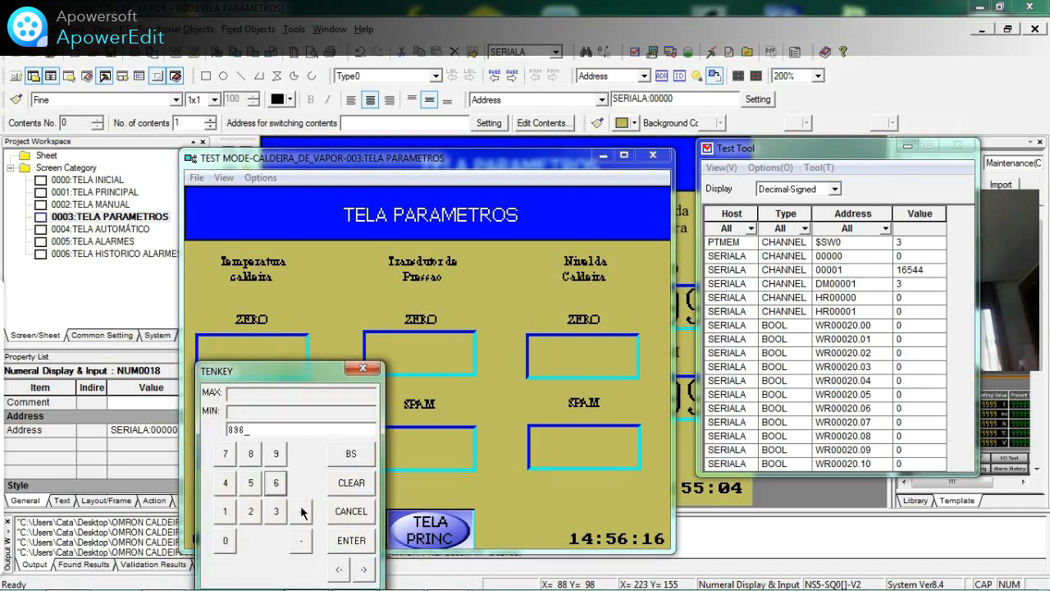
click(345, 540)
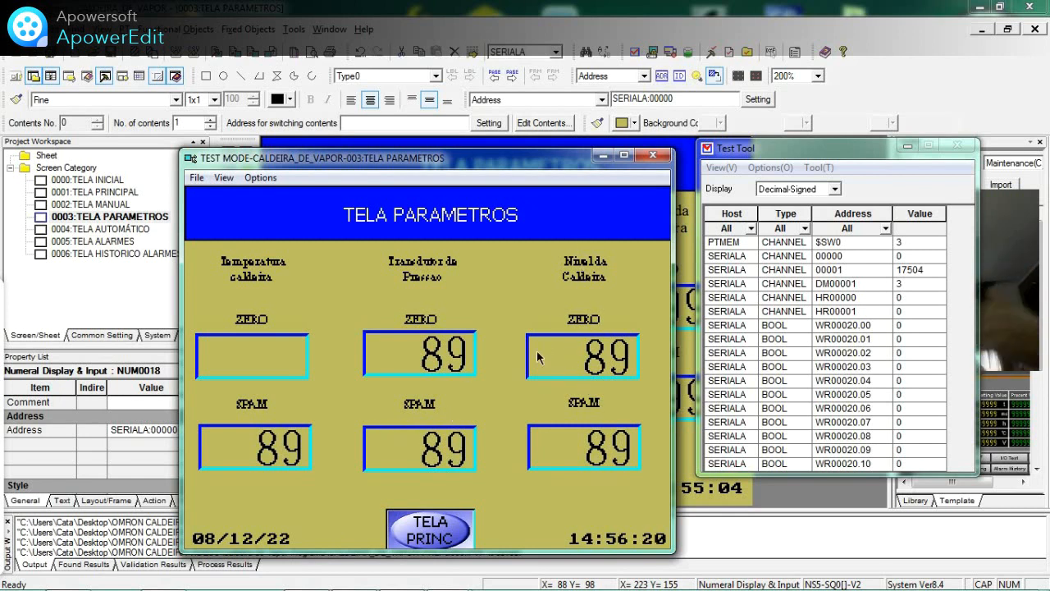
Enter 8 in the temperature ZERO field, and end the offline test to return to the screen editor
click(294, 350)
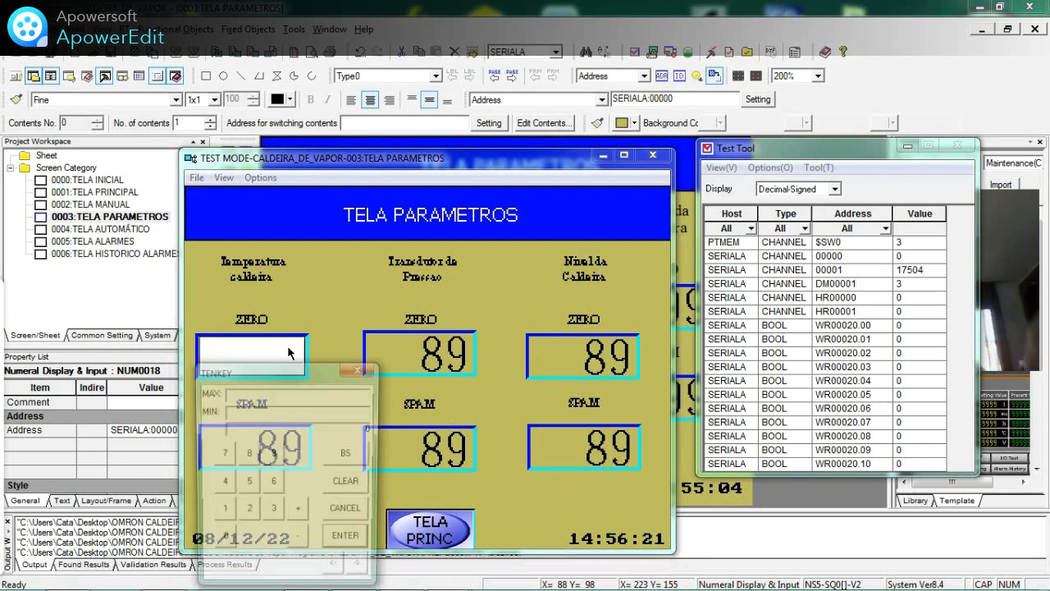
click(248, 454)
click(347, 539)
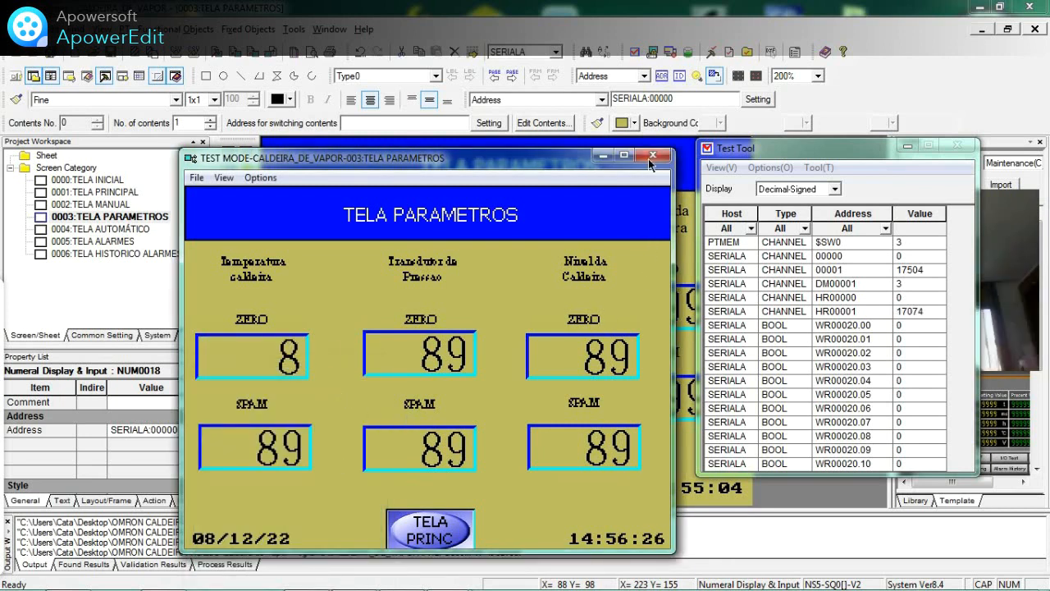
click(652, 156)
click(485, 323)
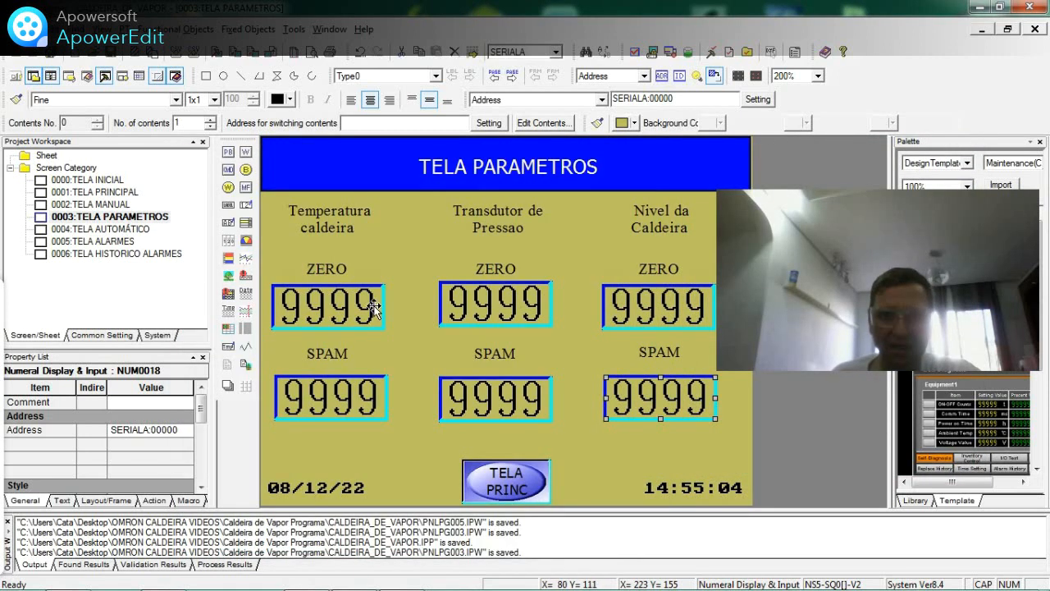
Check the address settings of the temperature ZERO and pressure ZERO numeral inputs, closing both without changes
double_click(374, 310)
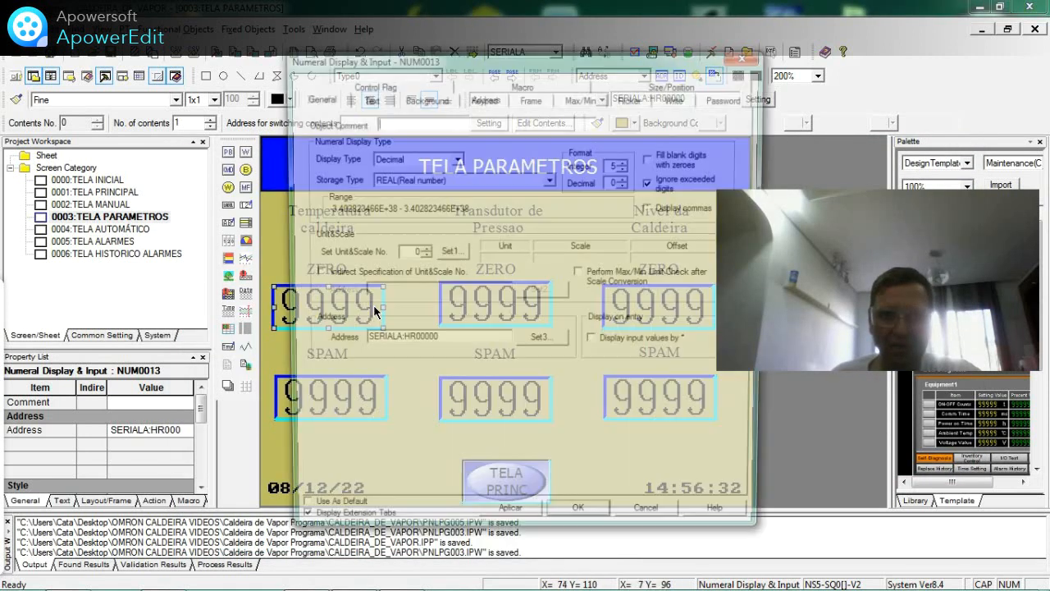
click(747, 54)
double_click(513, 287)
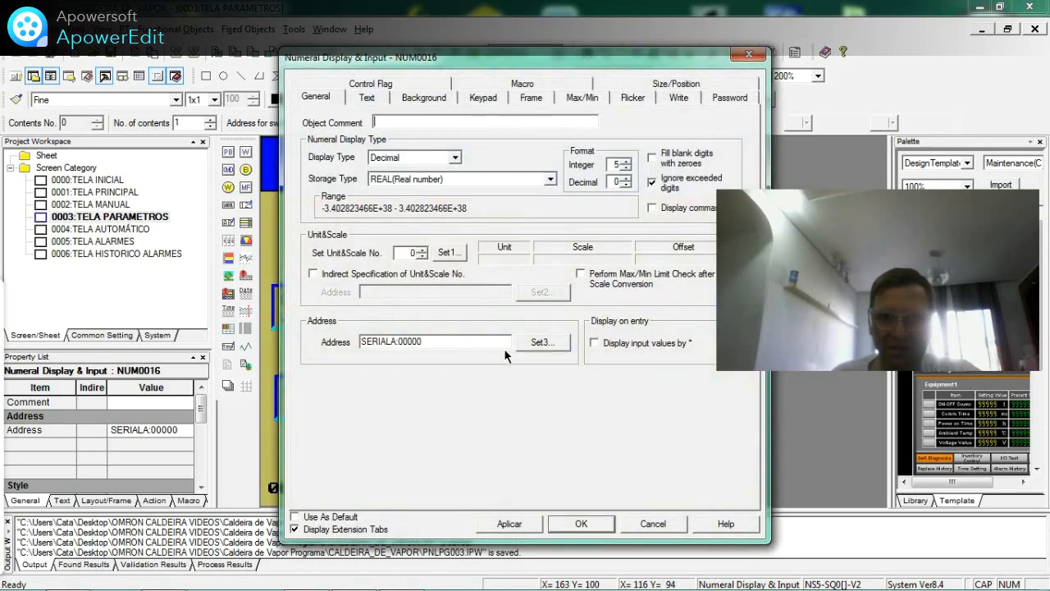
click(748, 54)
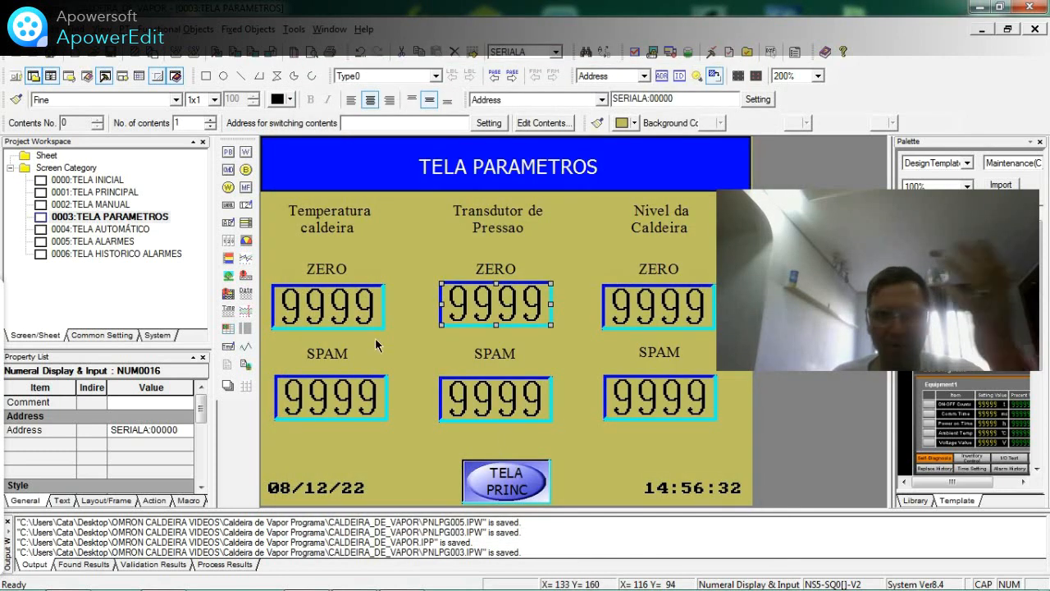
Set the temperature ZERO numeral input's address to word 0 of the CIO:Common I/O Area on host SERIALA
click(332, 305)
double_click(330, 308)
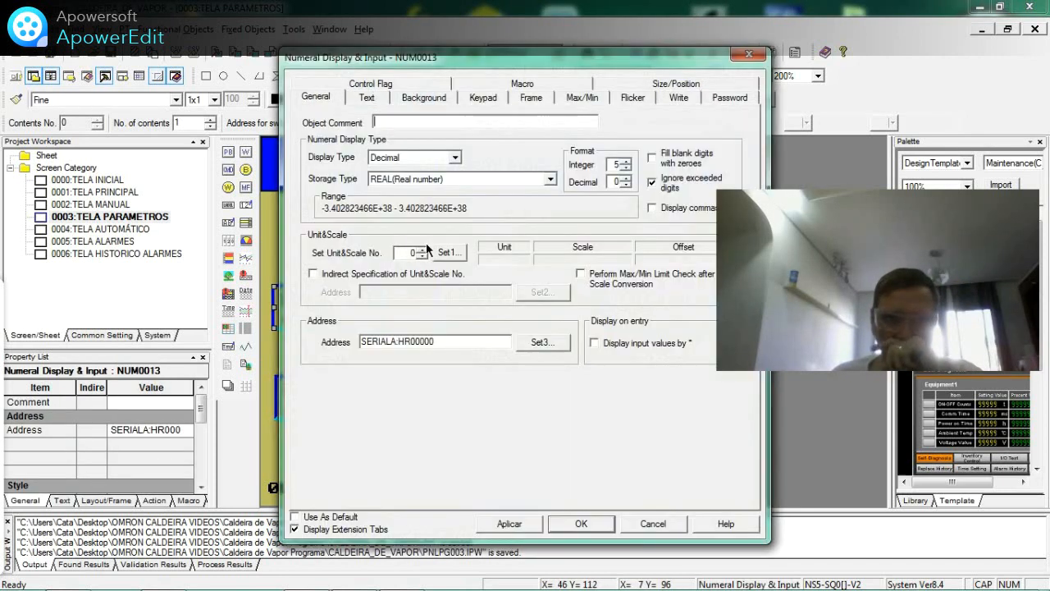
click(541, 343)
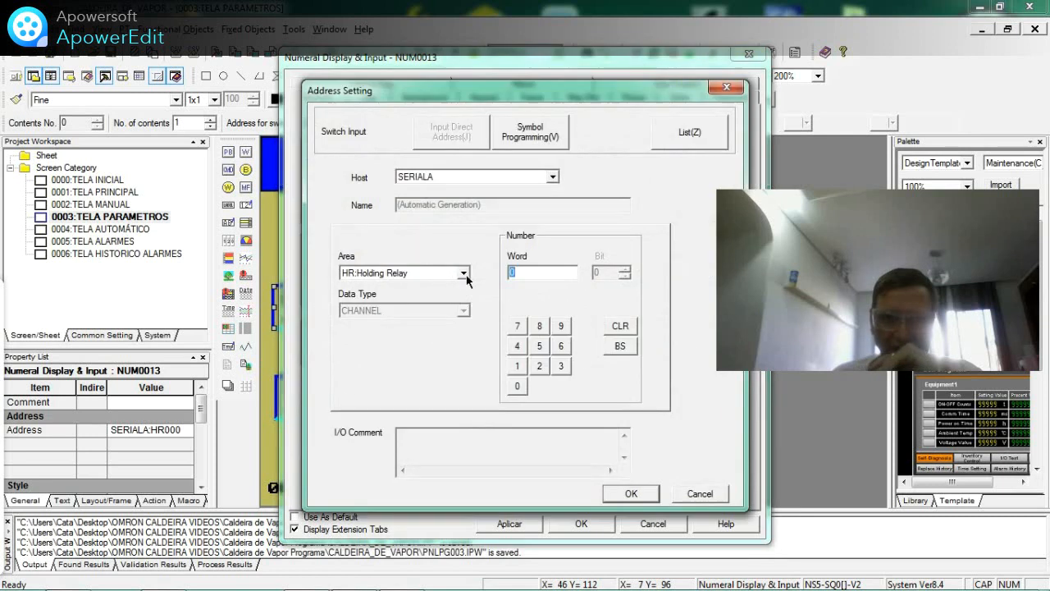
click(463, 273)
drag(467, 306, 467, 292)
click(443, 288)
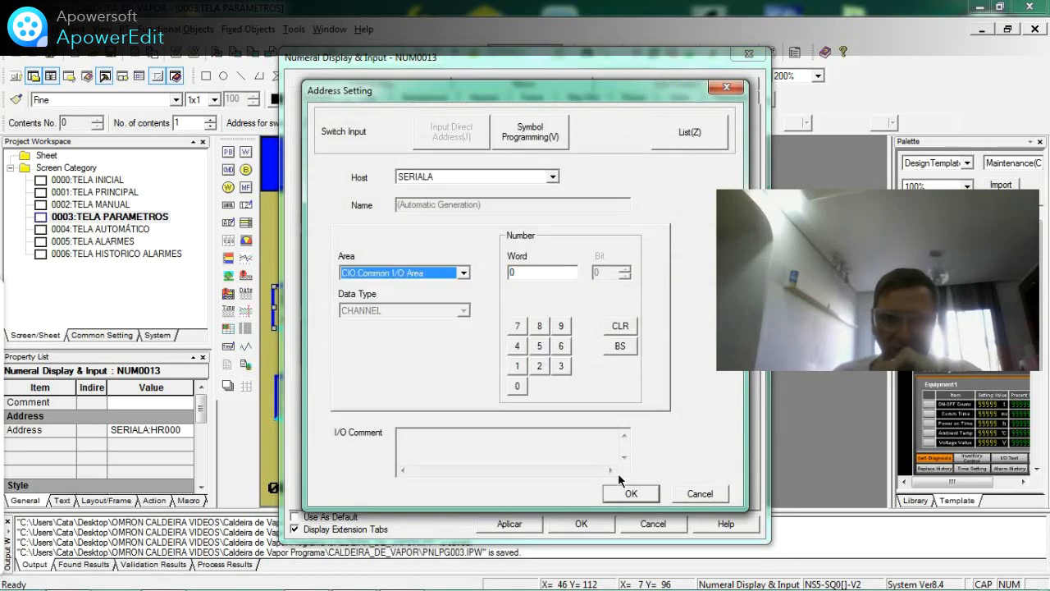
click(630, 493)
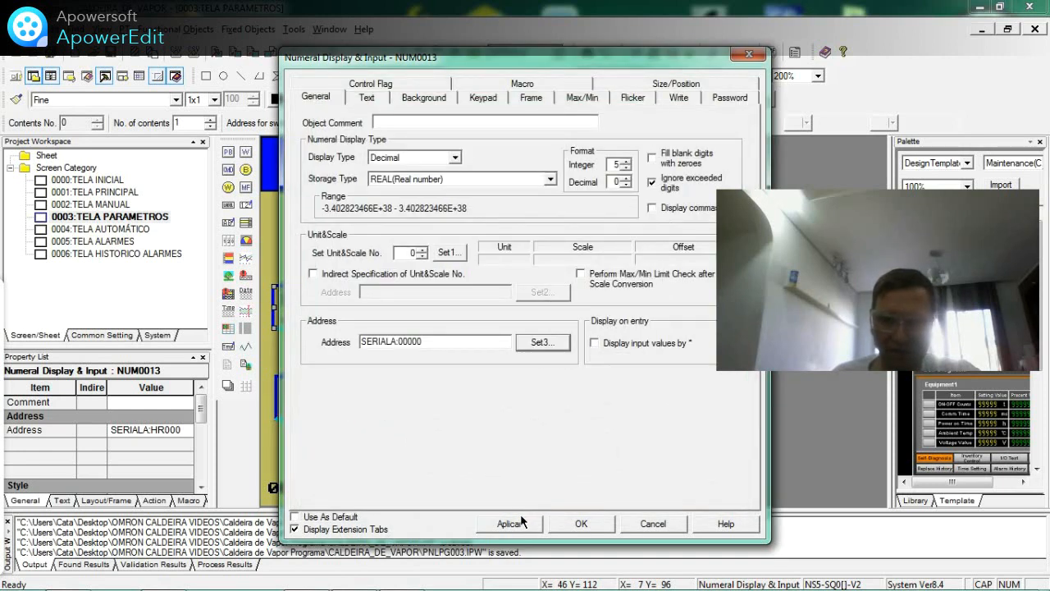
click(583, 525)
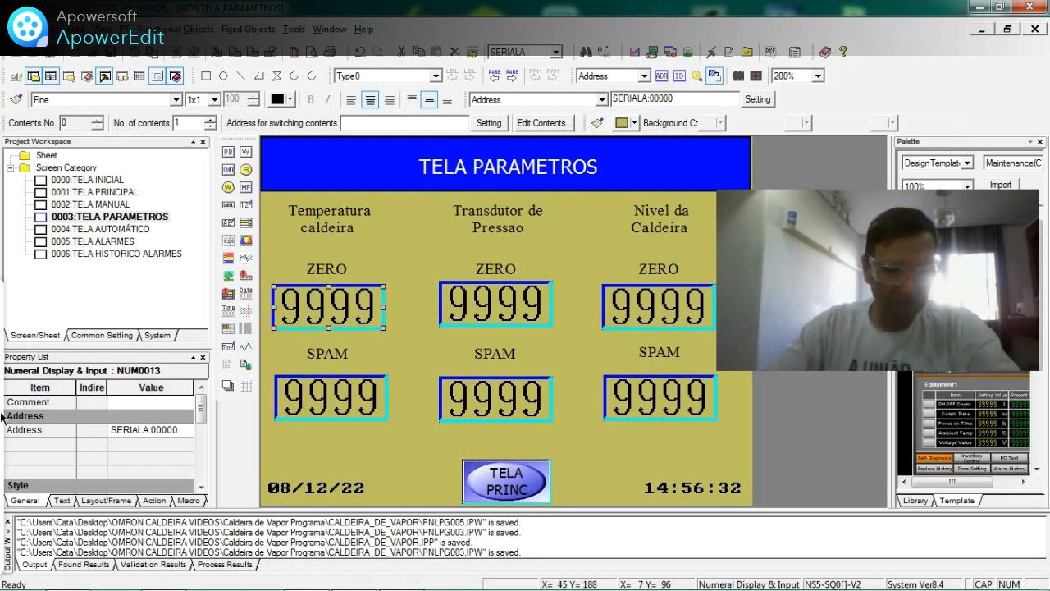
mouse_move(2, 419)
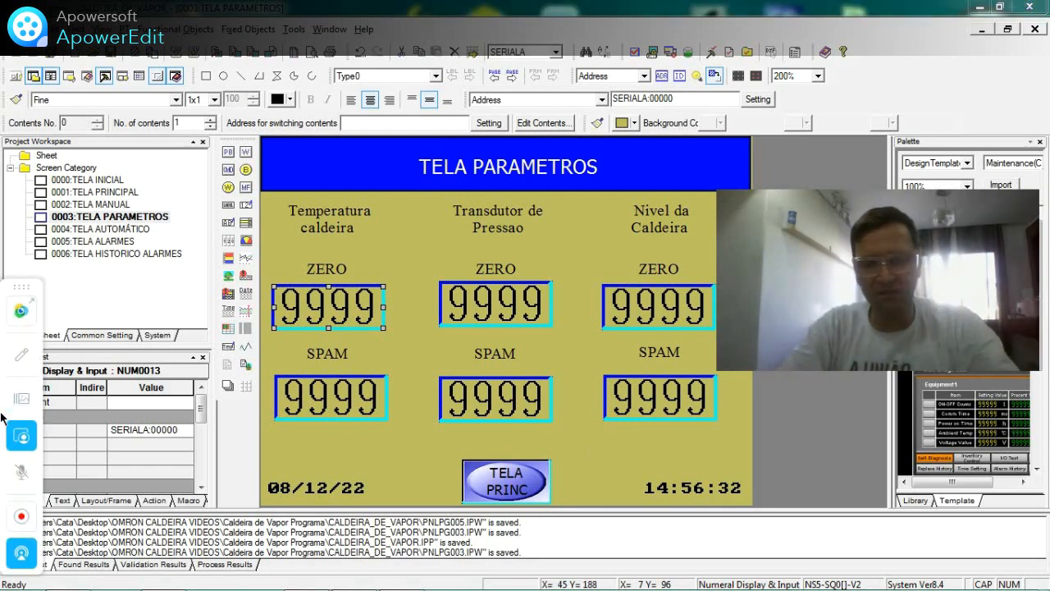